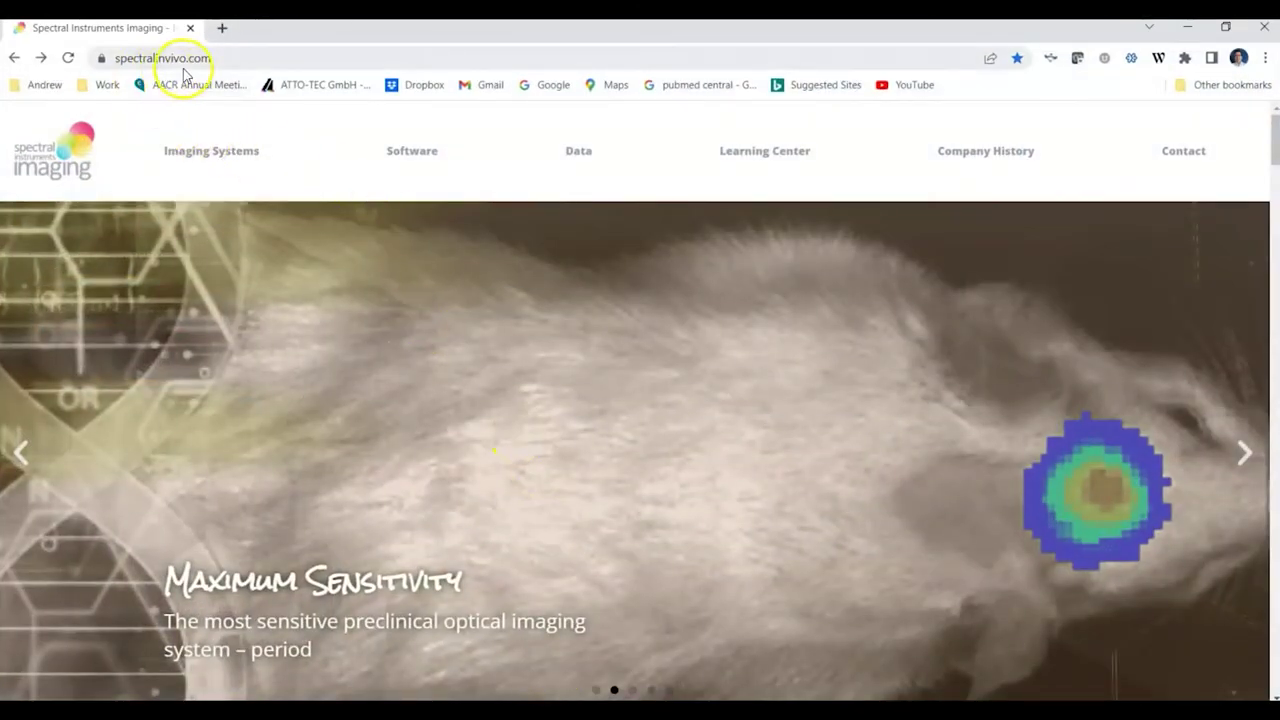
Step: Browse the Aura section and its license-free details on the website's Software page
click(416, 152)
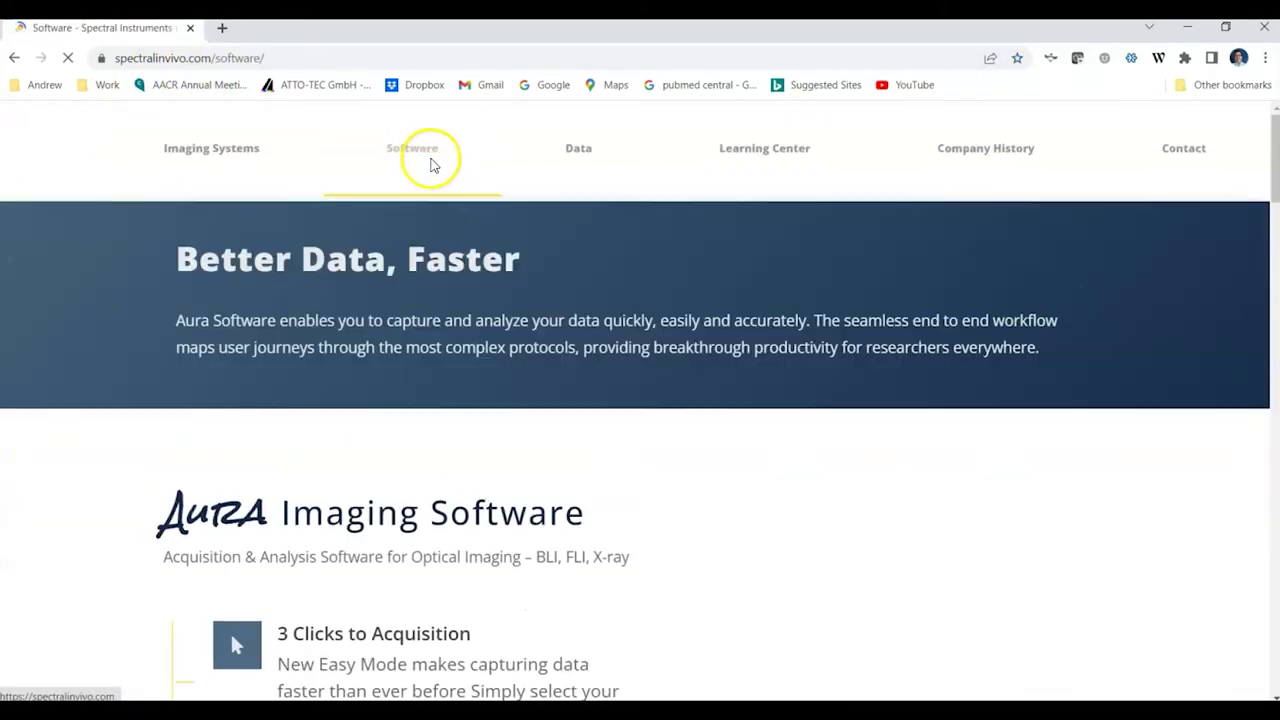
scroll(431, 195, down, 4)
scroll(434, 218, down, 4)
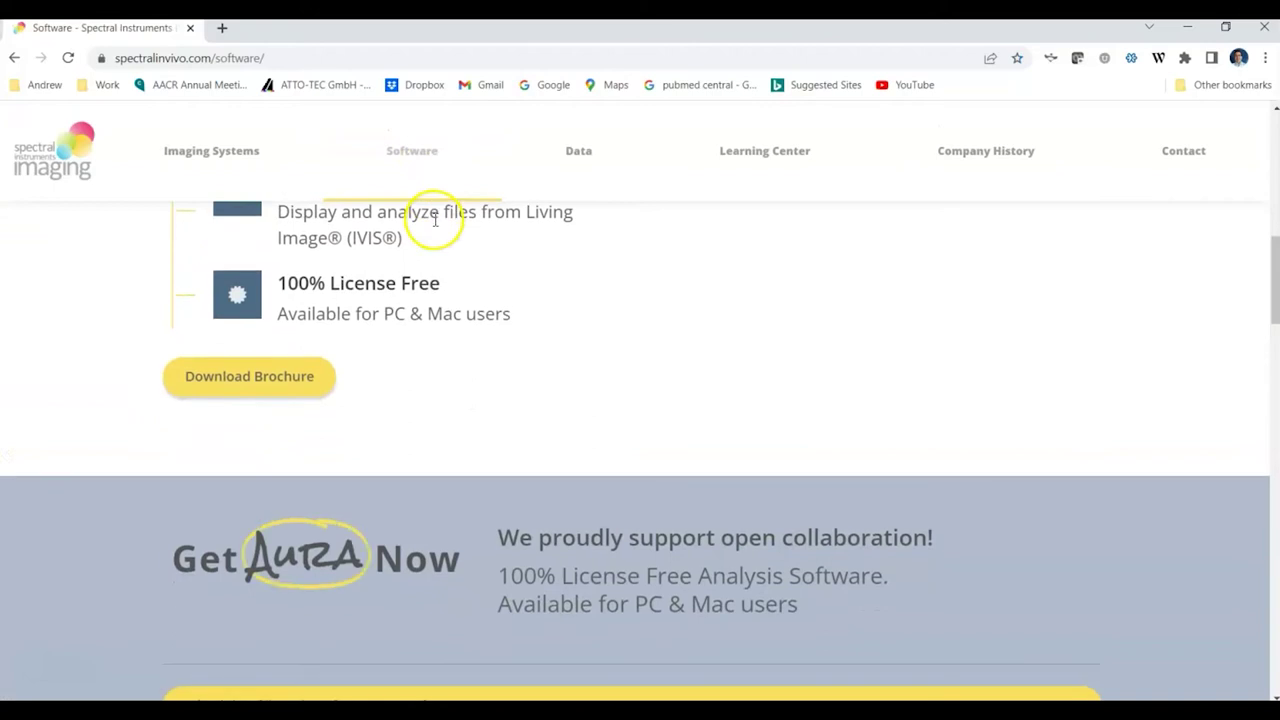
scroll(443, 171, down, 3)
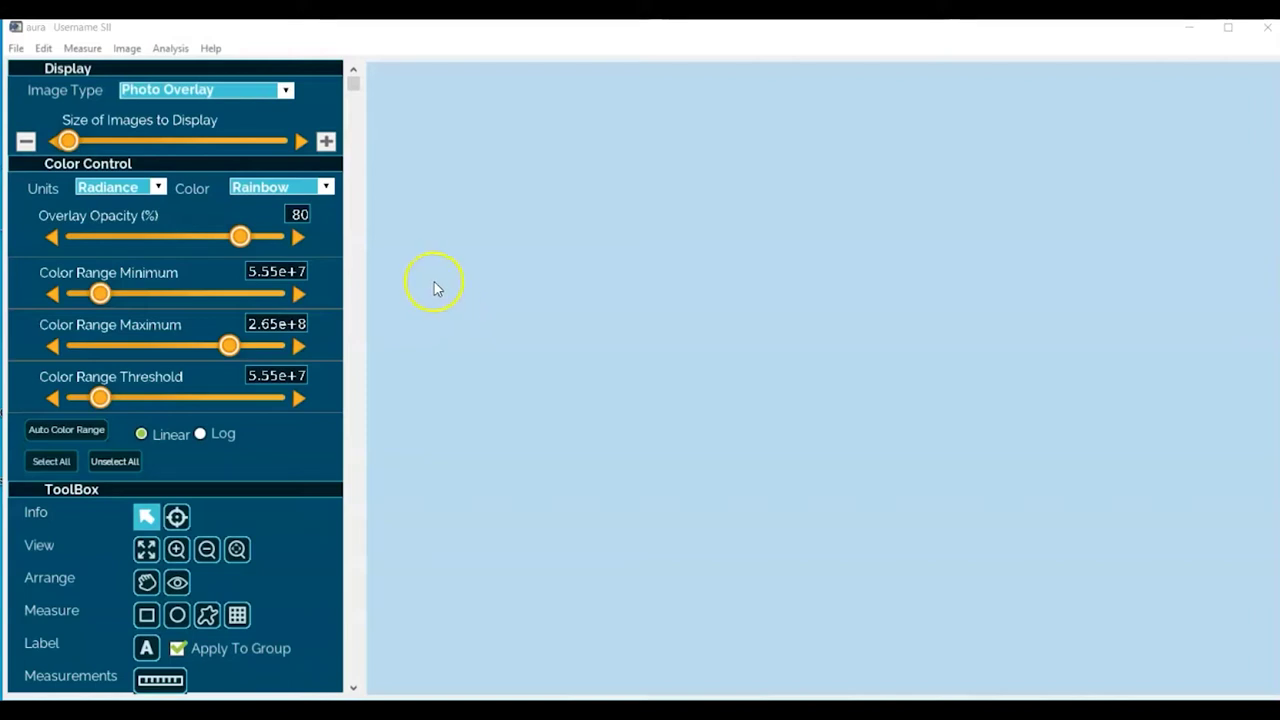
Step: Look over the File and Edit menus, then choose File > Load Images
click(18, 49)
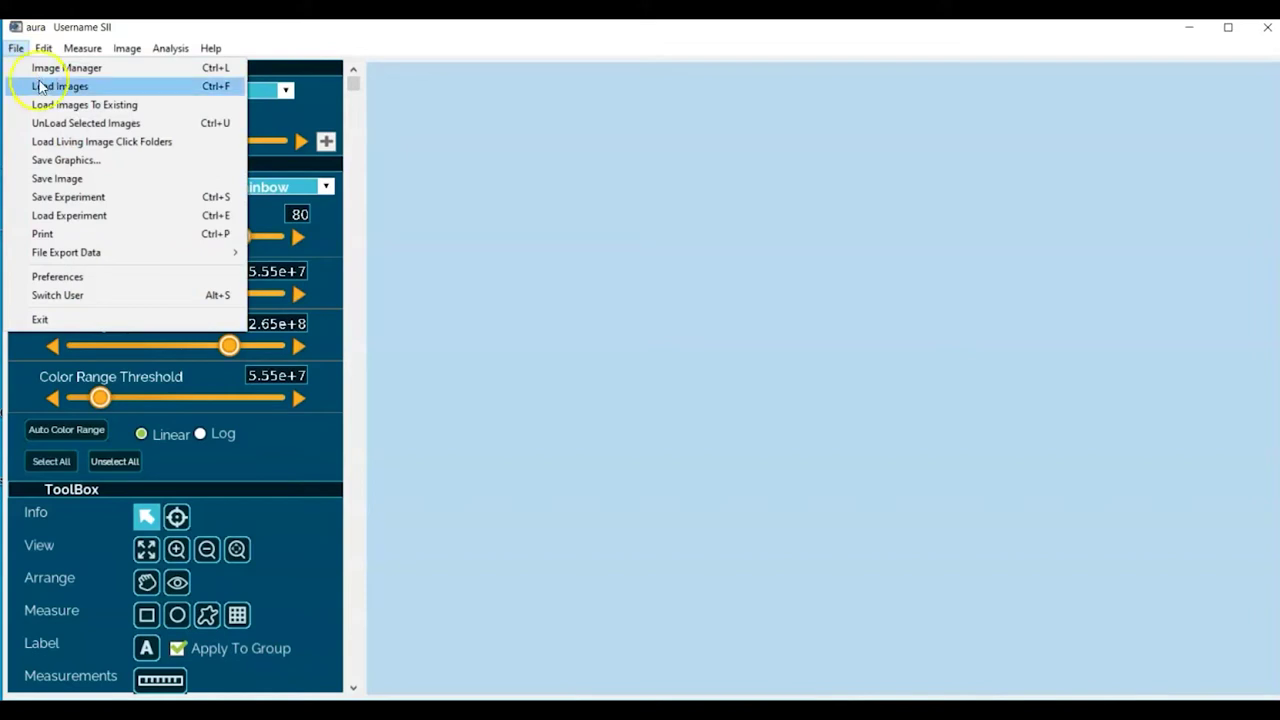
click(42, 93)
click(43, 48)
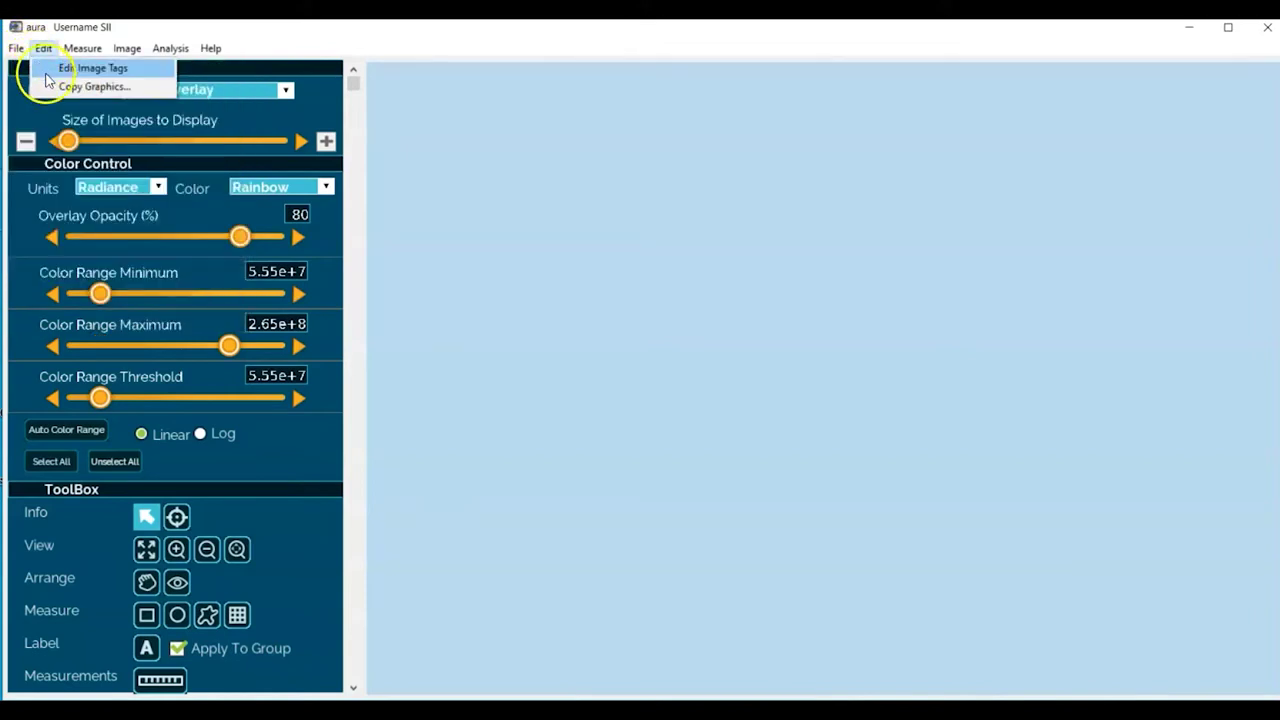
click(16, 48)
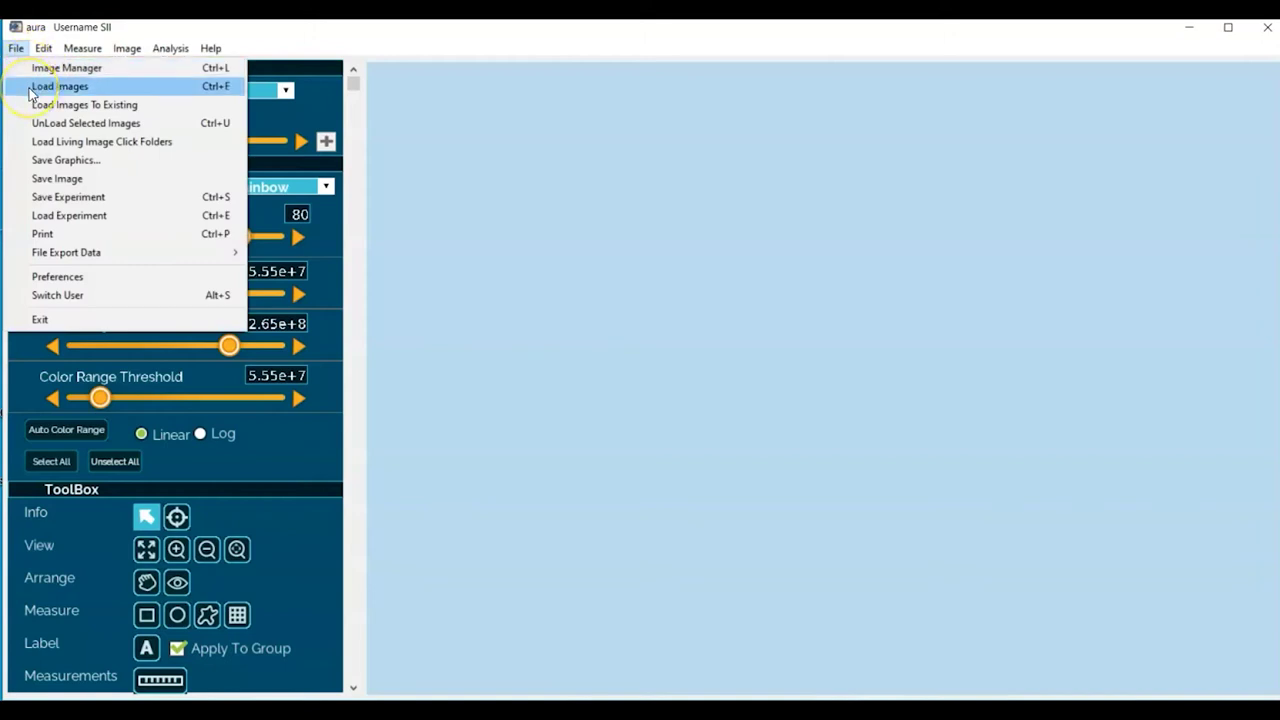
click(30, 88)
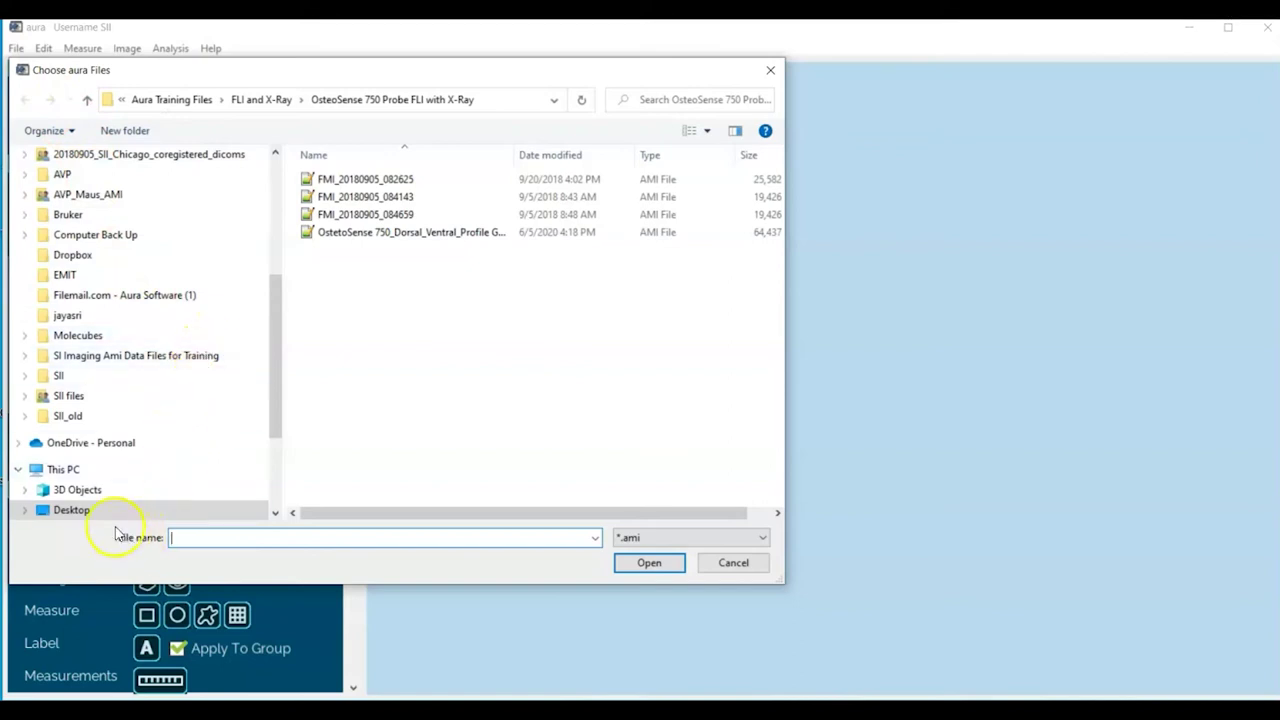
Step: From the OsteoSense 750 Probe FLI with X-Ray folder, open the first three scans from FMI_20180905_082625
click(277, 466)
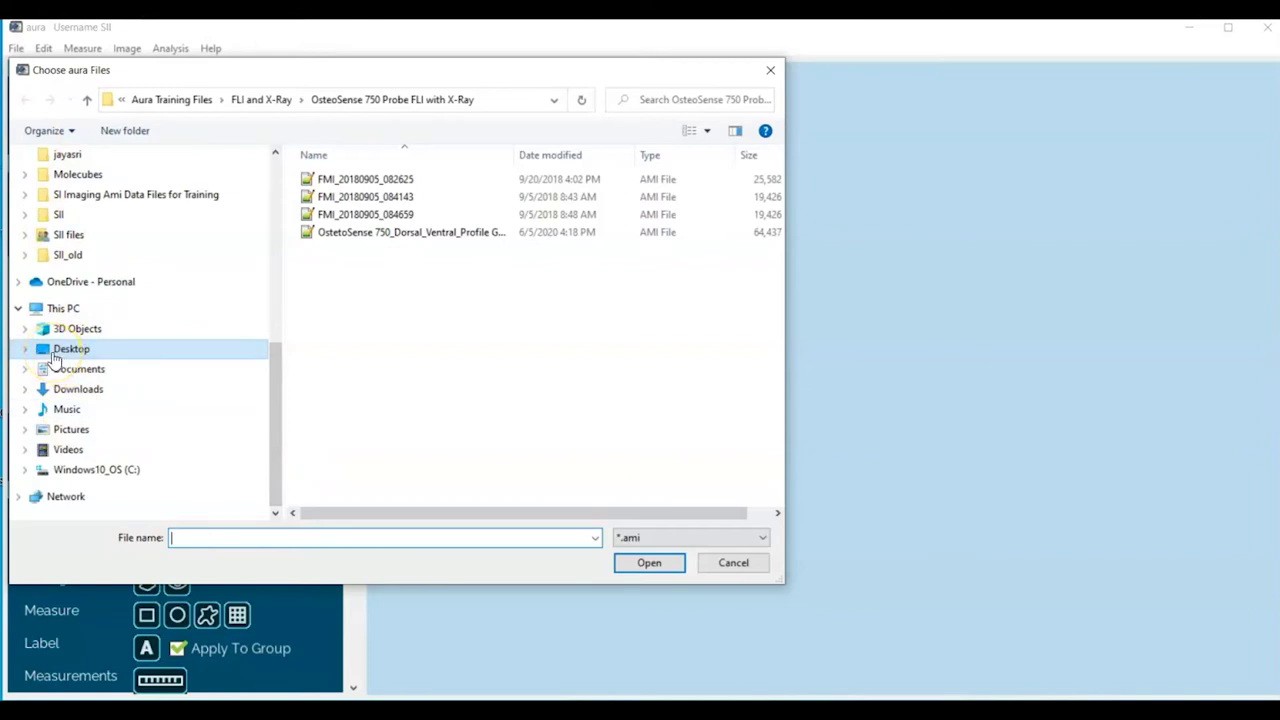
click(55, 358)
click(330, 231)
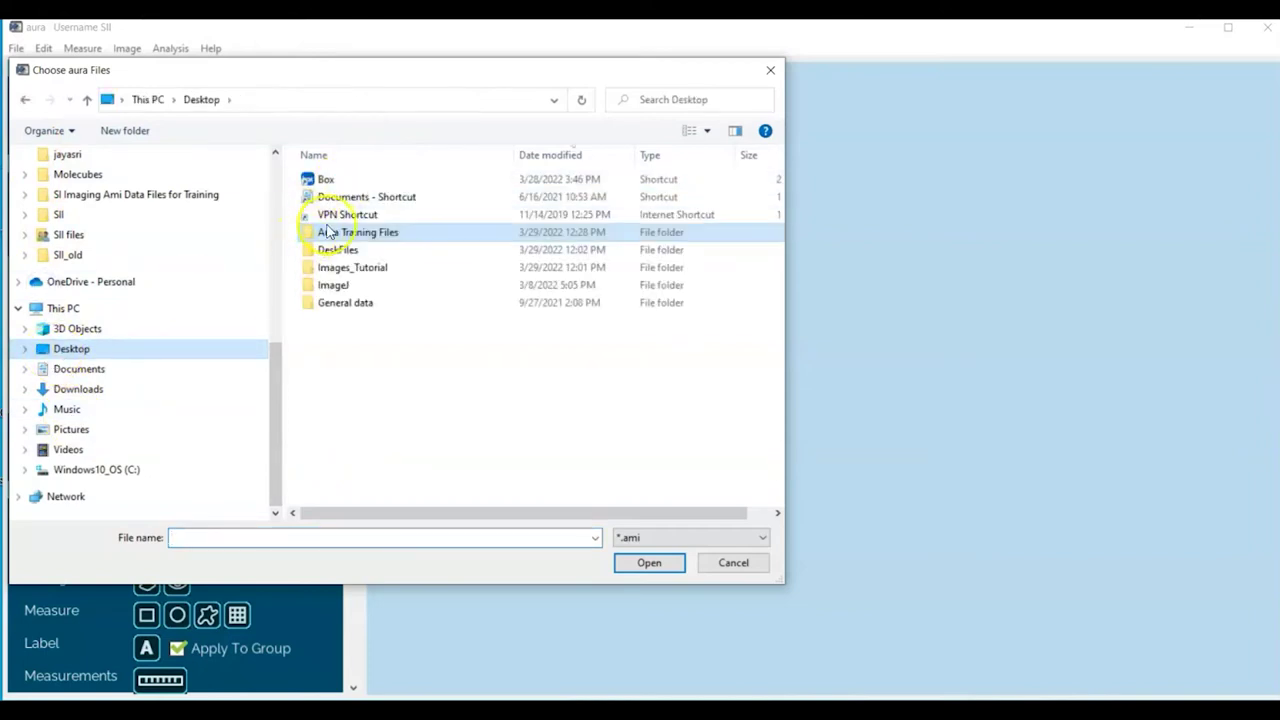
double_click(330, 232)
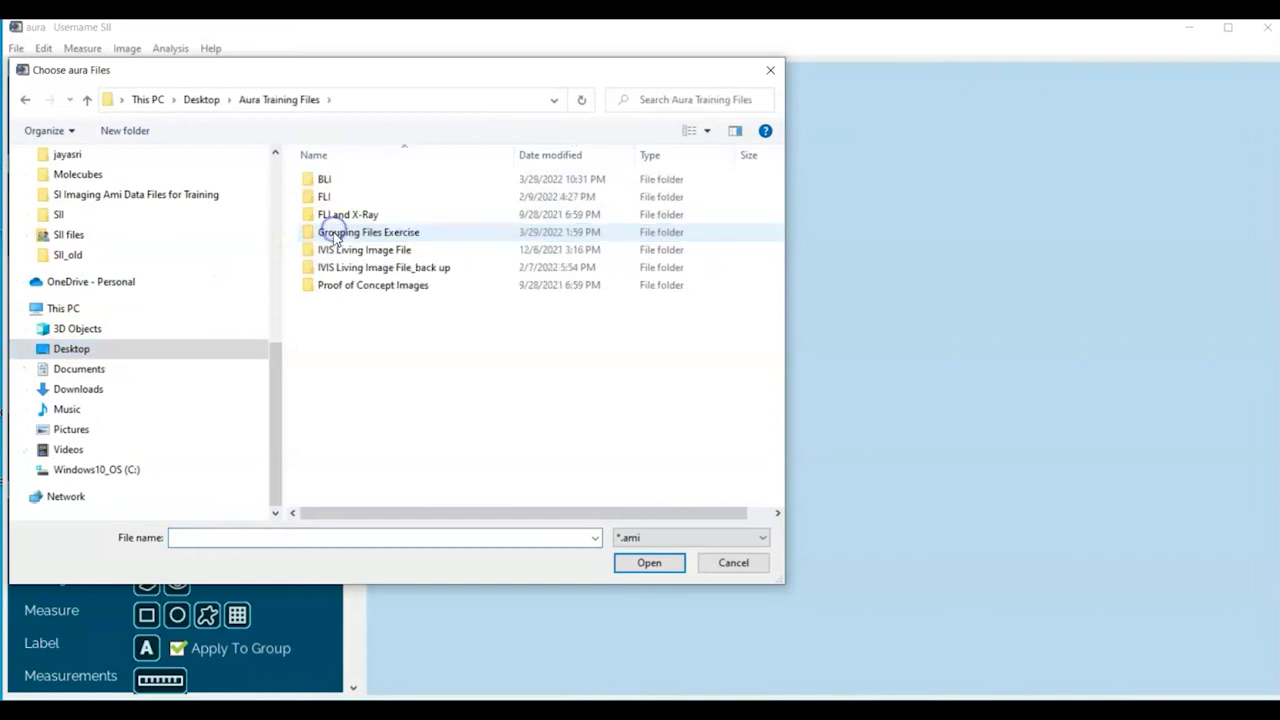
double_click(342, 216)
click(343, 183)
double_click(343, 183)
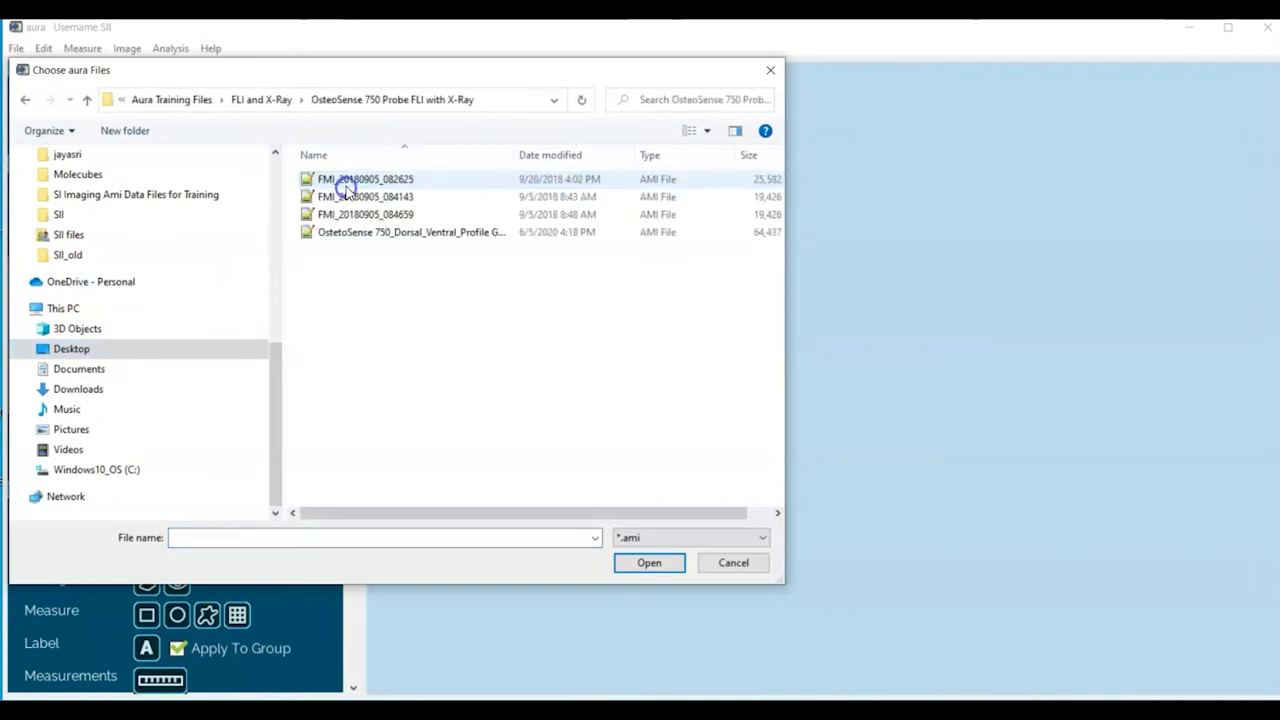
click(347, 184)
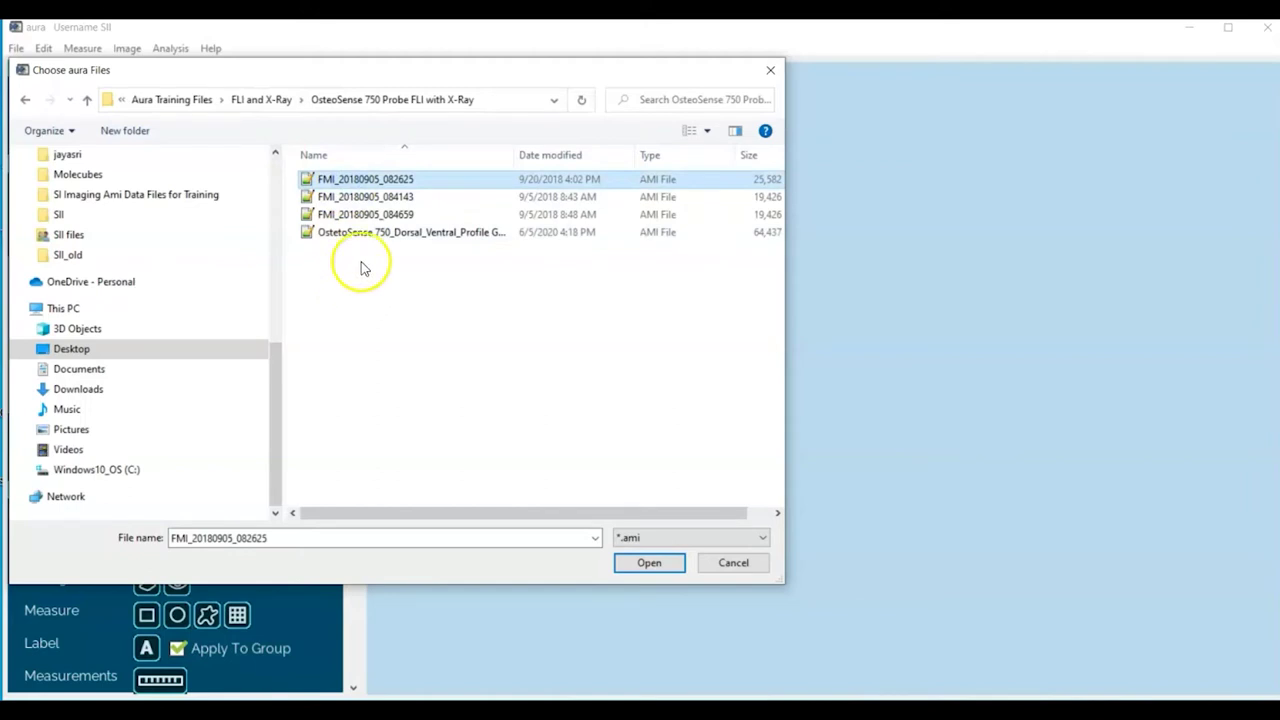
shift+click(382, 216)
click(669, 563)
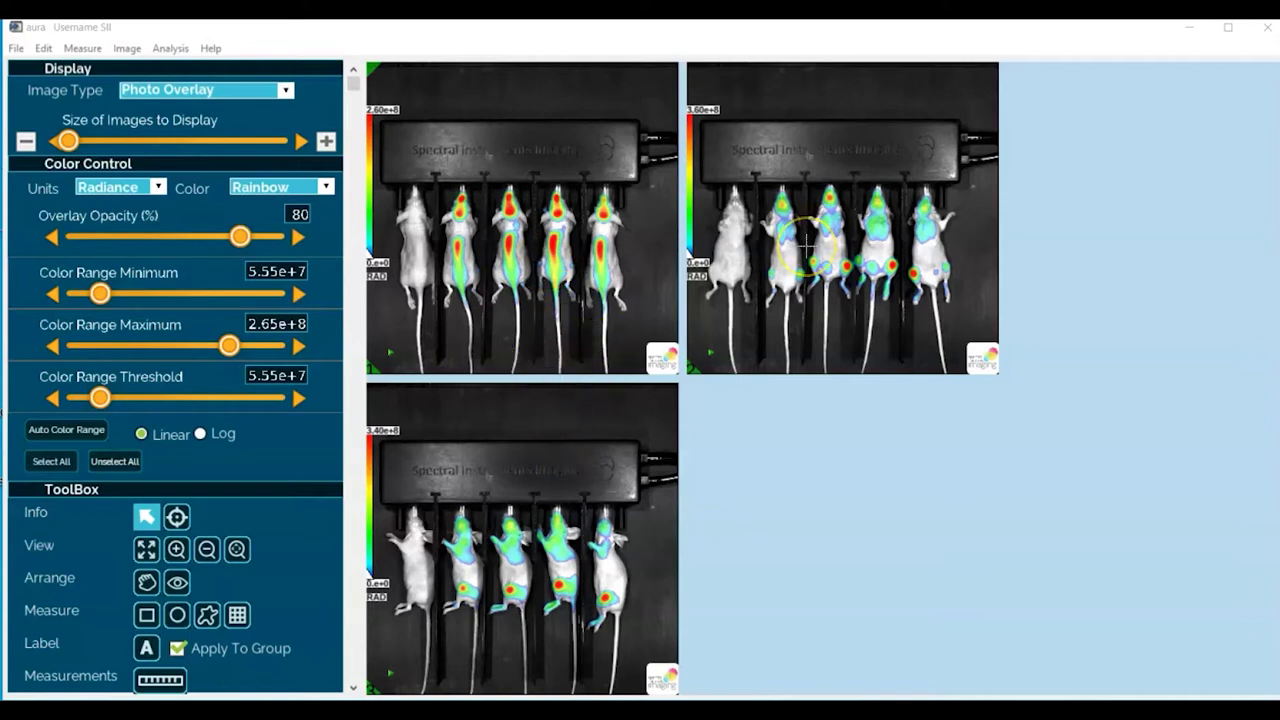
Step: Make the second mouse image active and open File > Image Manager
click(806, 241)
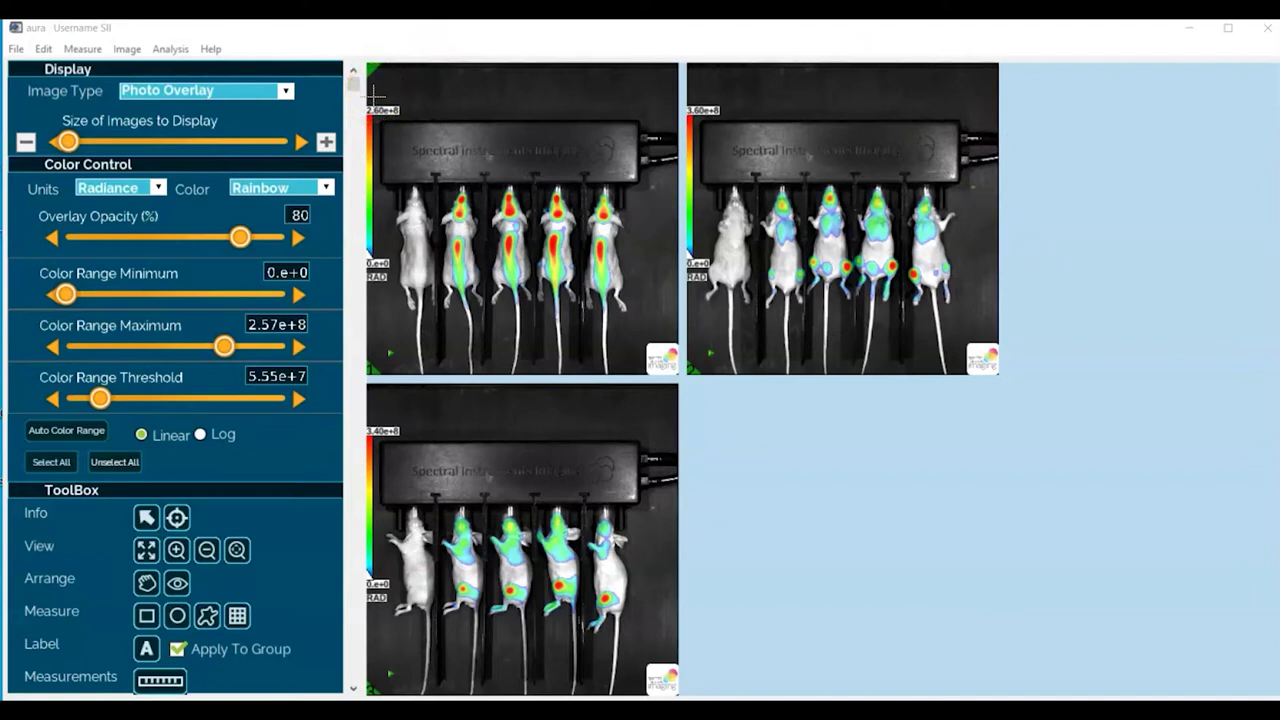
click(17, 50)
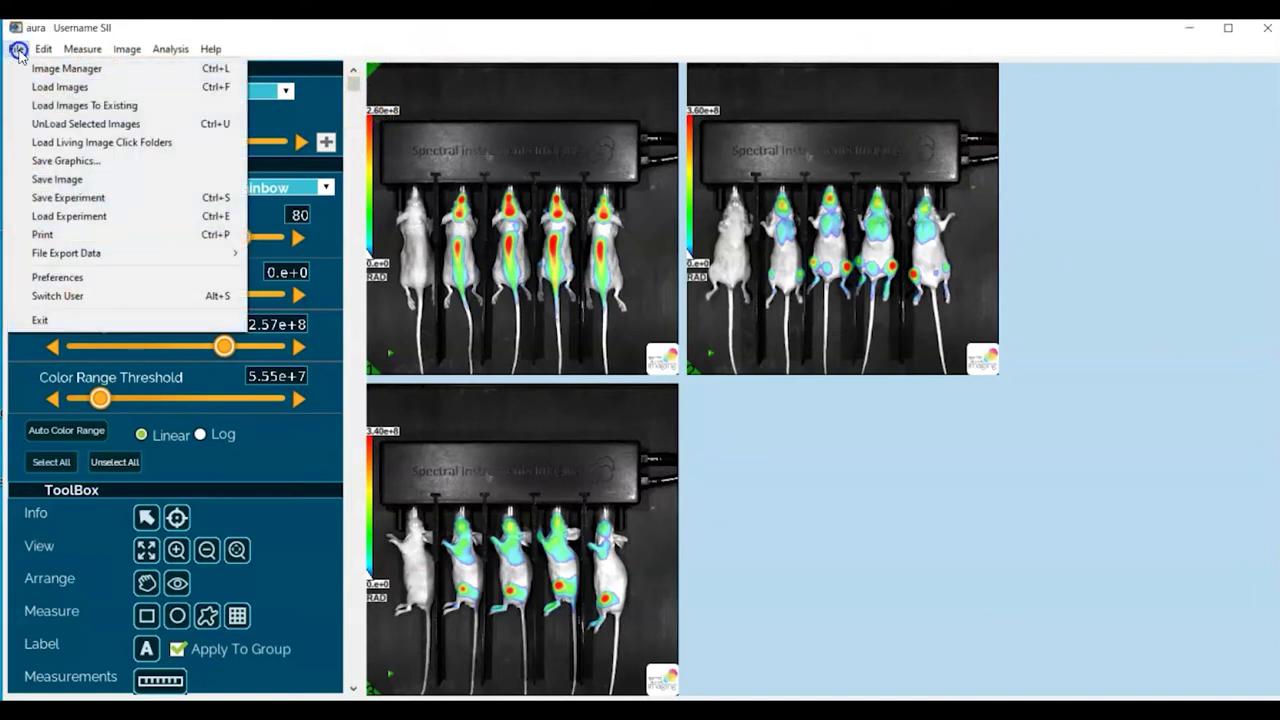
click(60, 69)
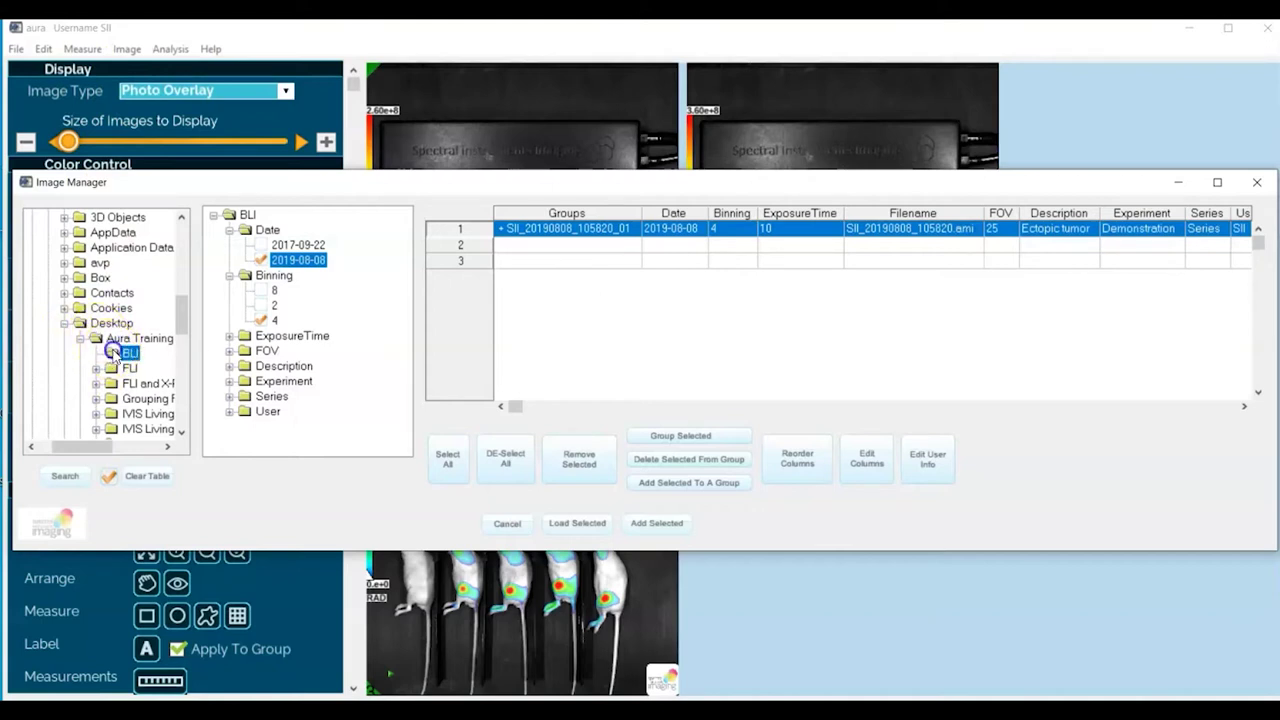
Step: Cancel the directory search and list the images in the BLI folder
click(67, 476)
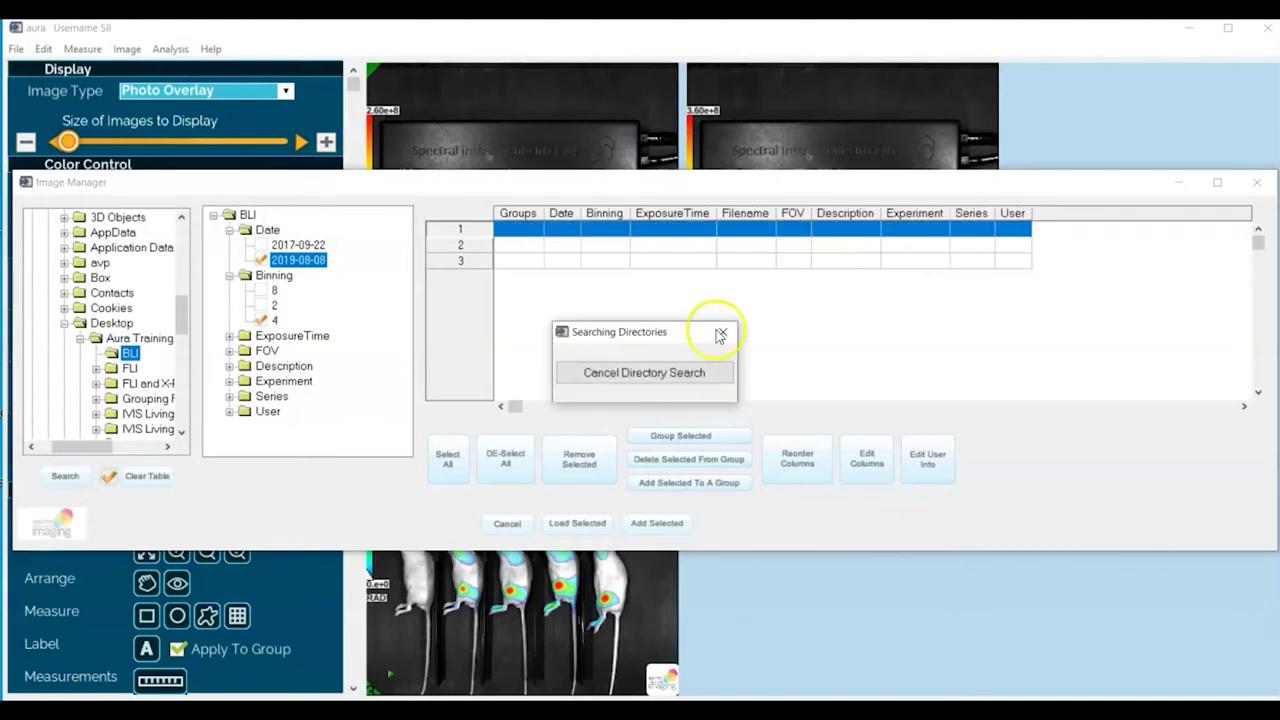
click(722, 332)
click(129, 355)
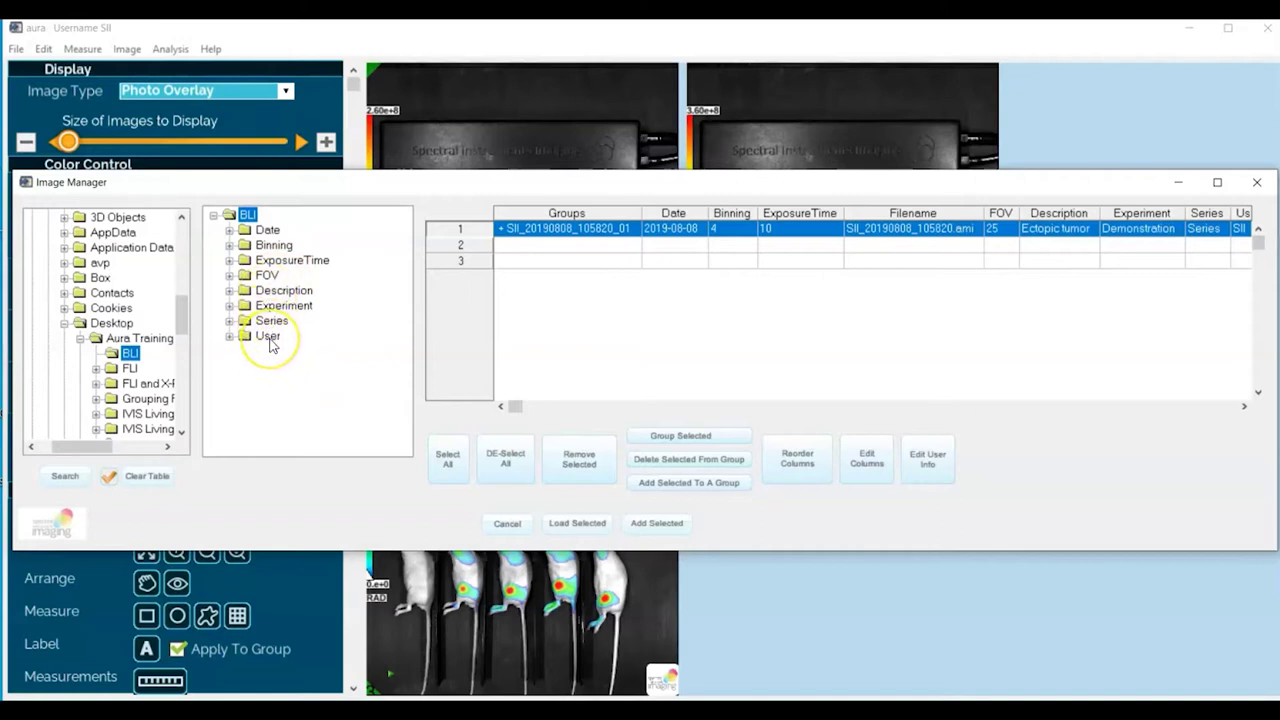
Step: Filter the list to Date 2019-08-08 and Binning 4
click(229, 230)
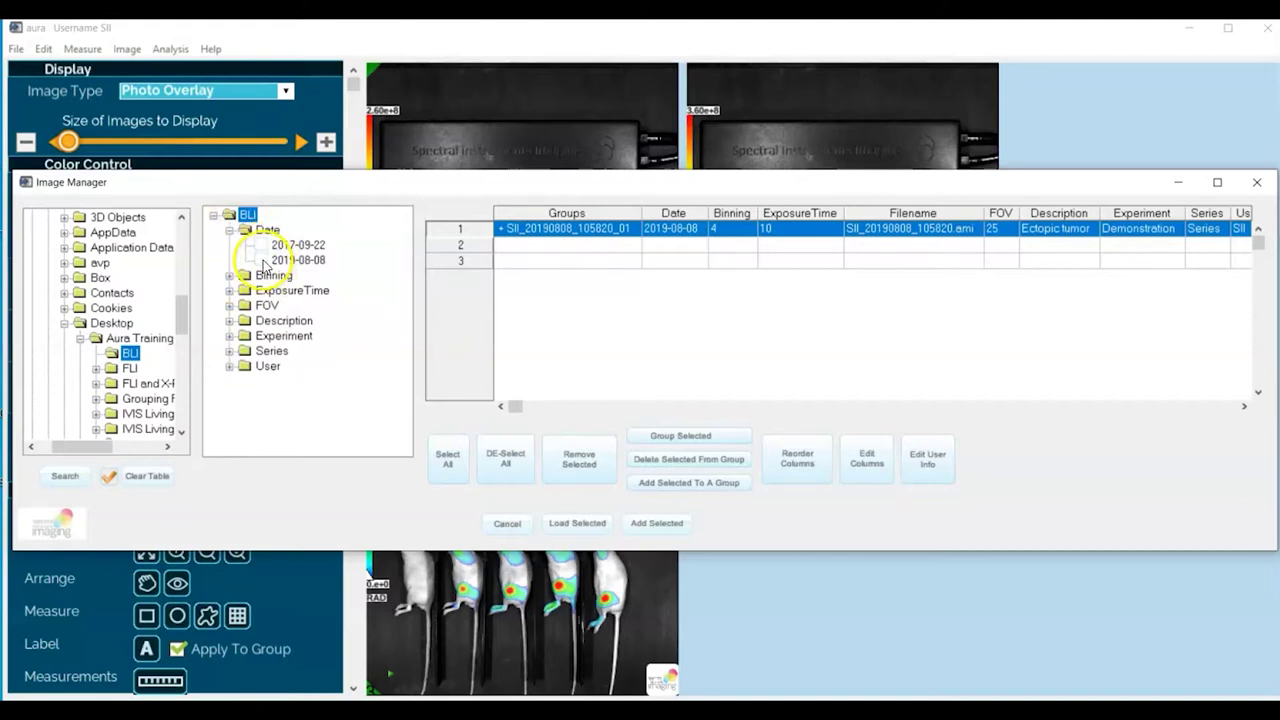
click(262, 260)
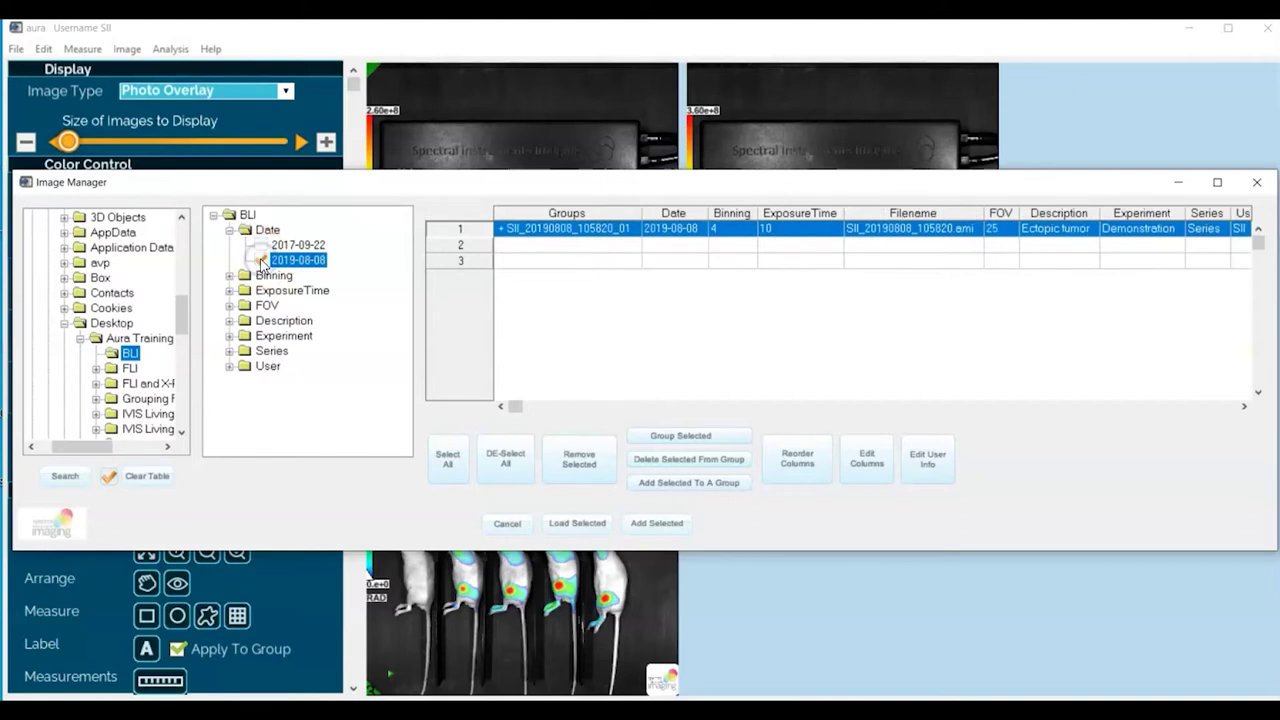
click(230, 275)
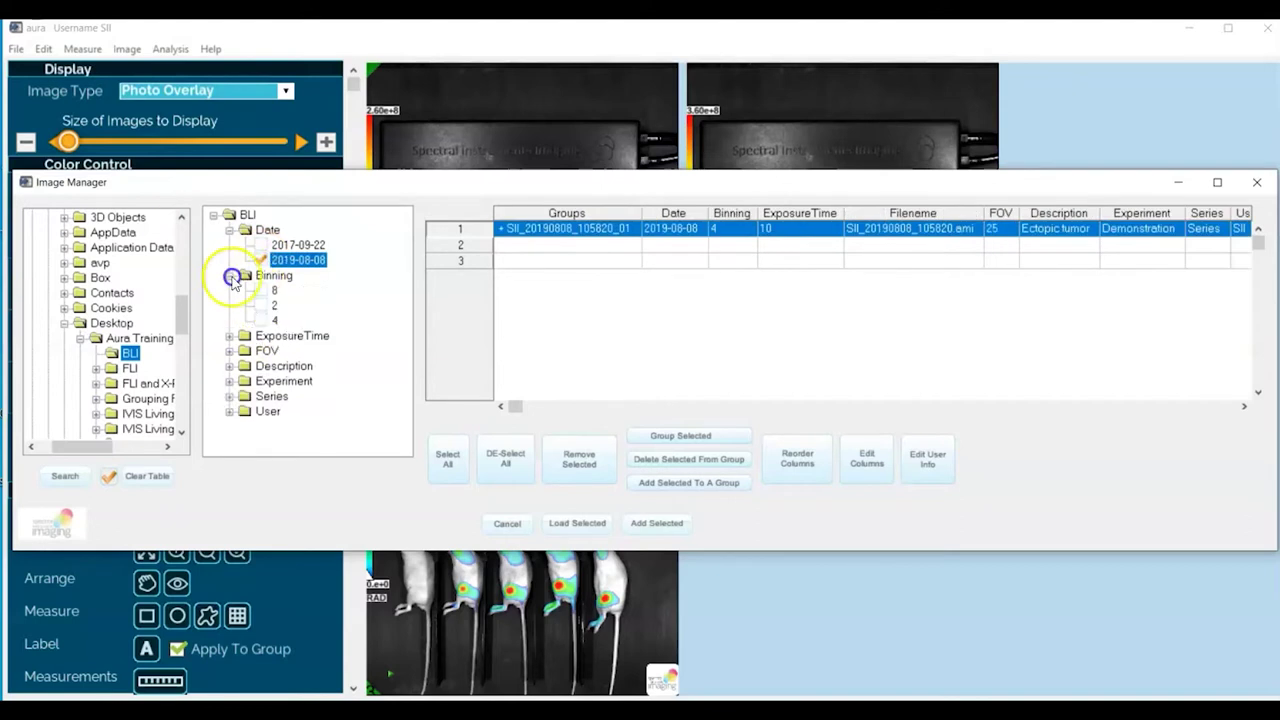
click(265, 320)
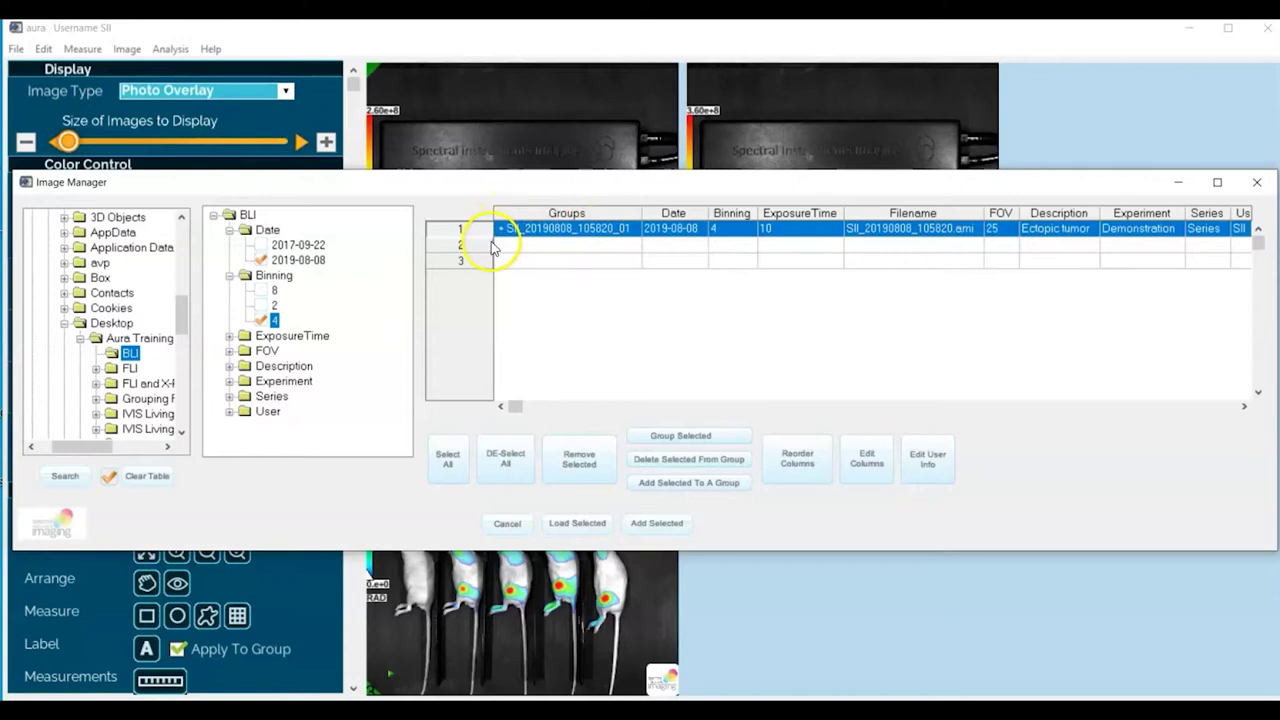
click(494, 246)
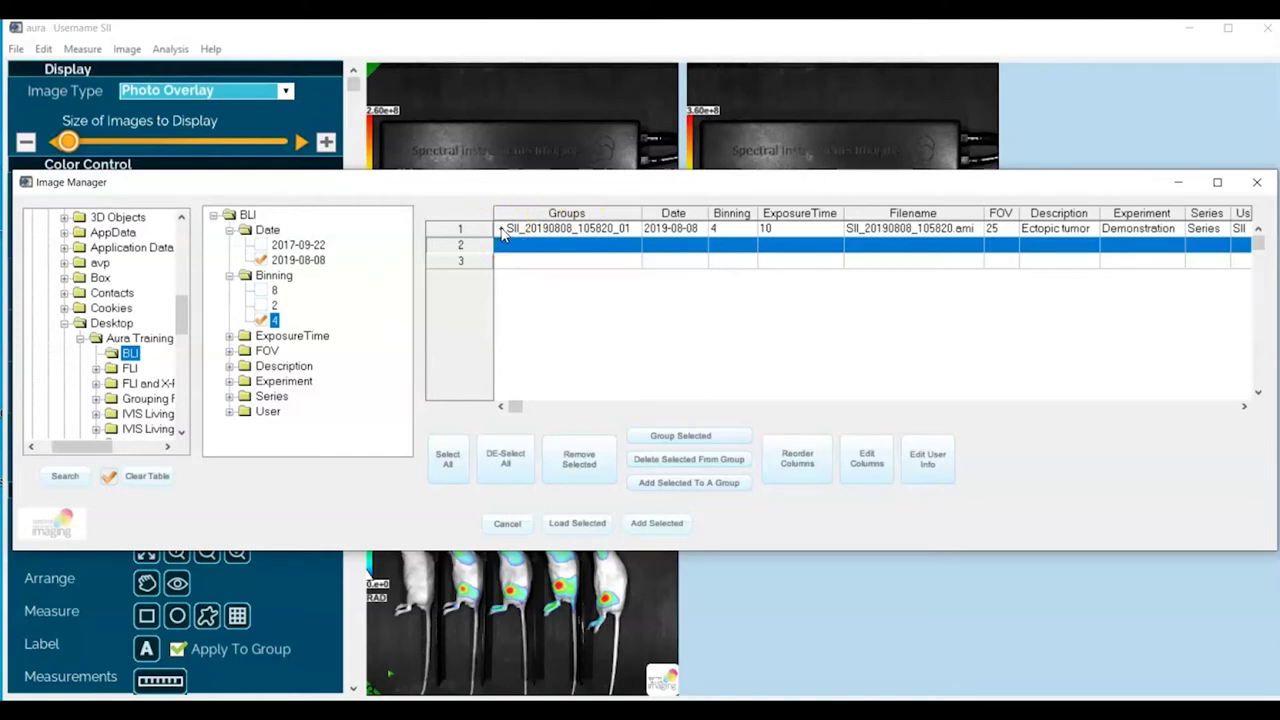
click(502, 230)
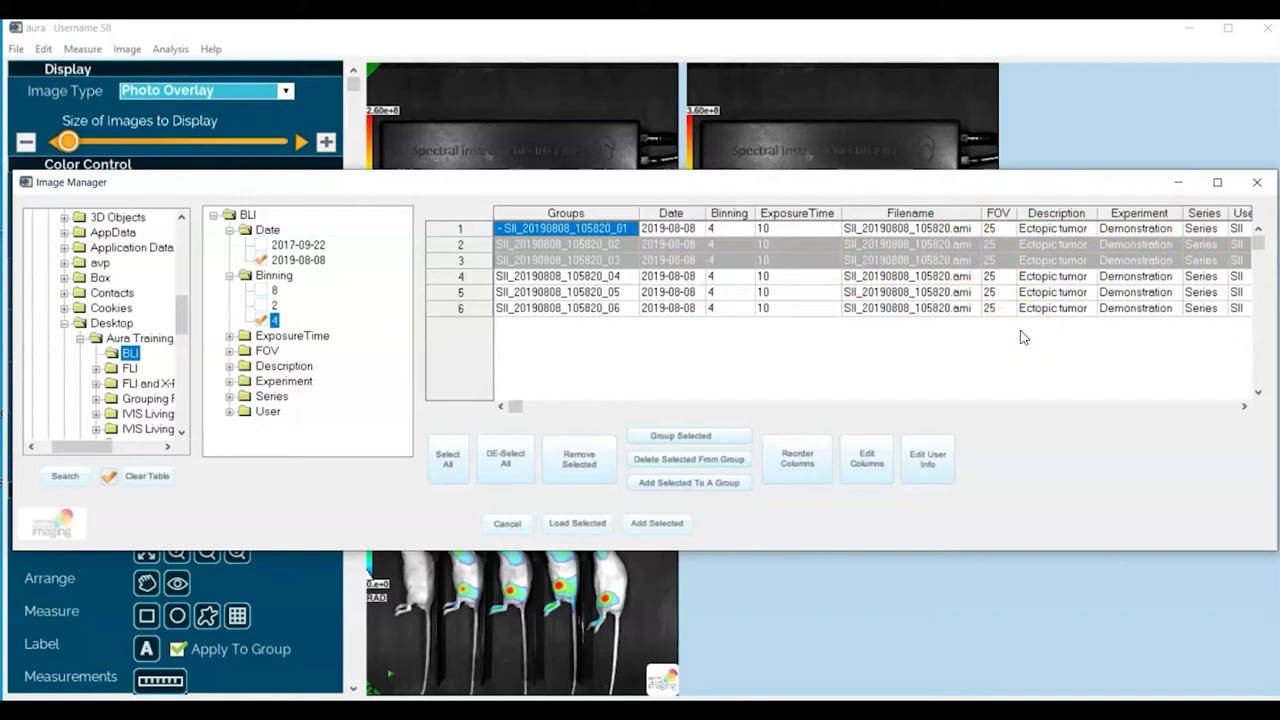
shift+click(504, 232)
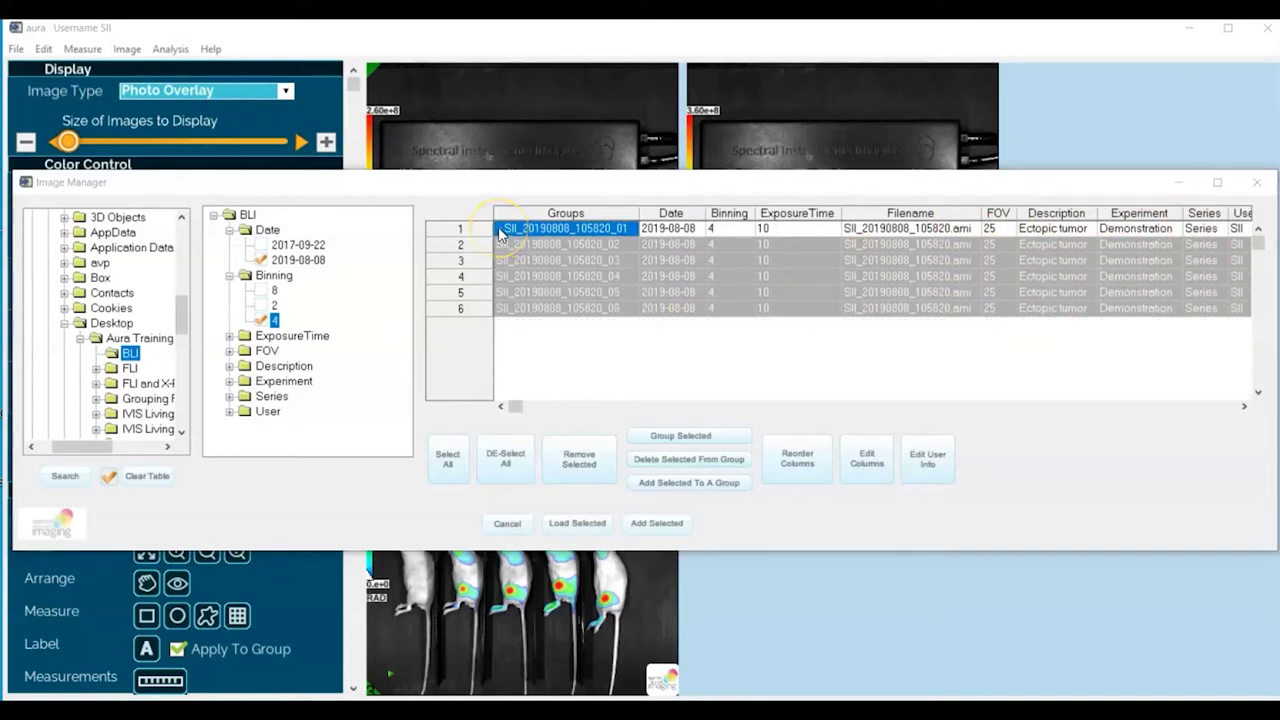
click(502, 232)
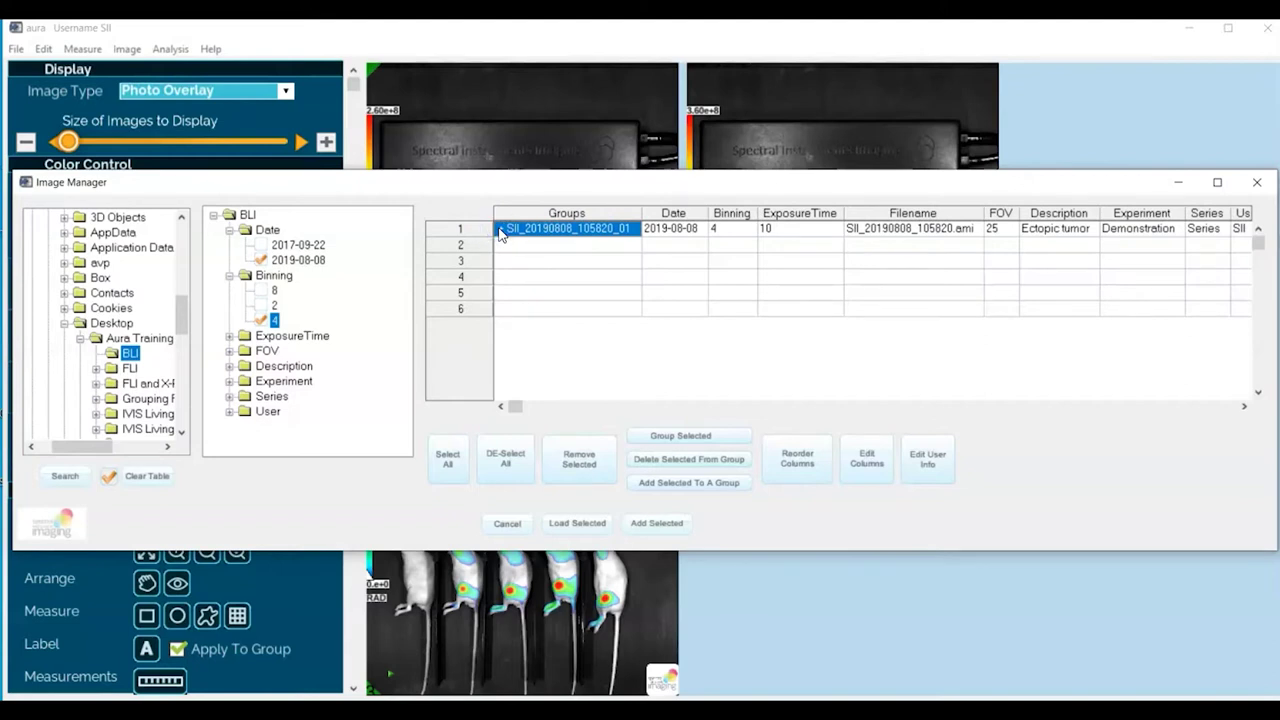
click(511, 481)
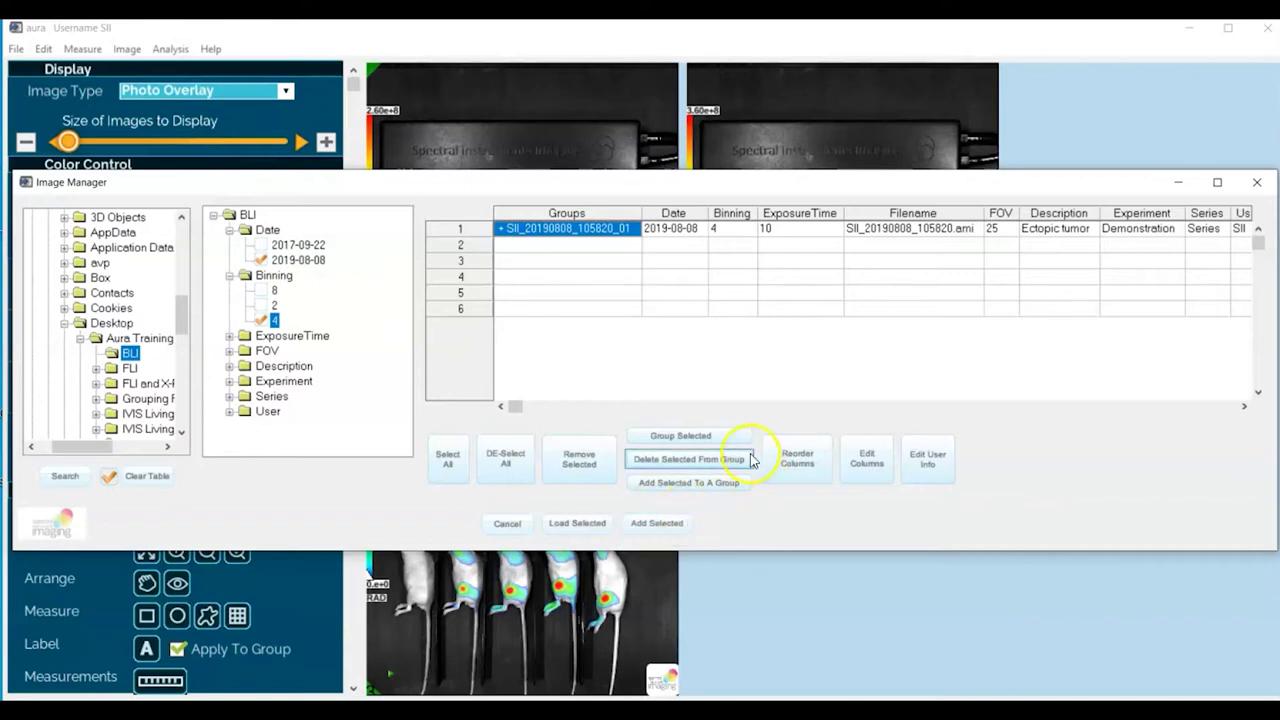
click(683, 442)
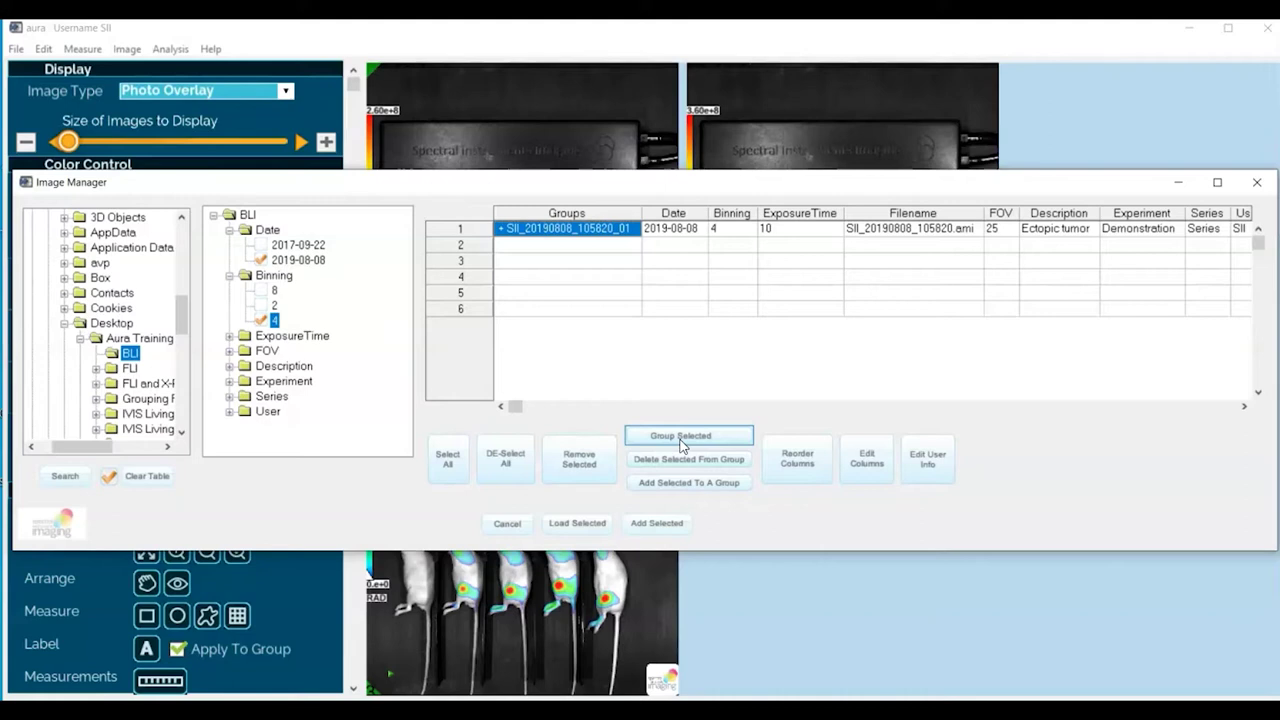
click(691, 485)
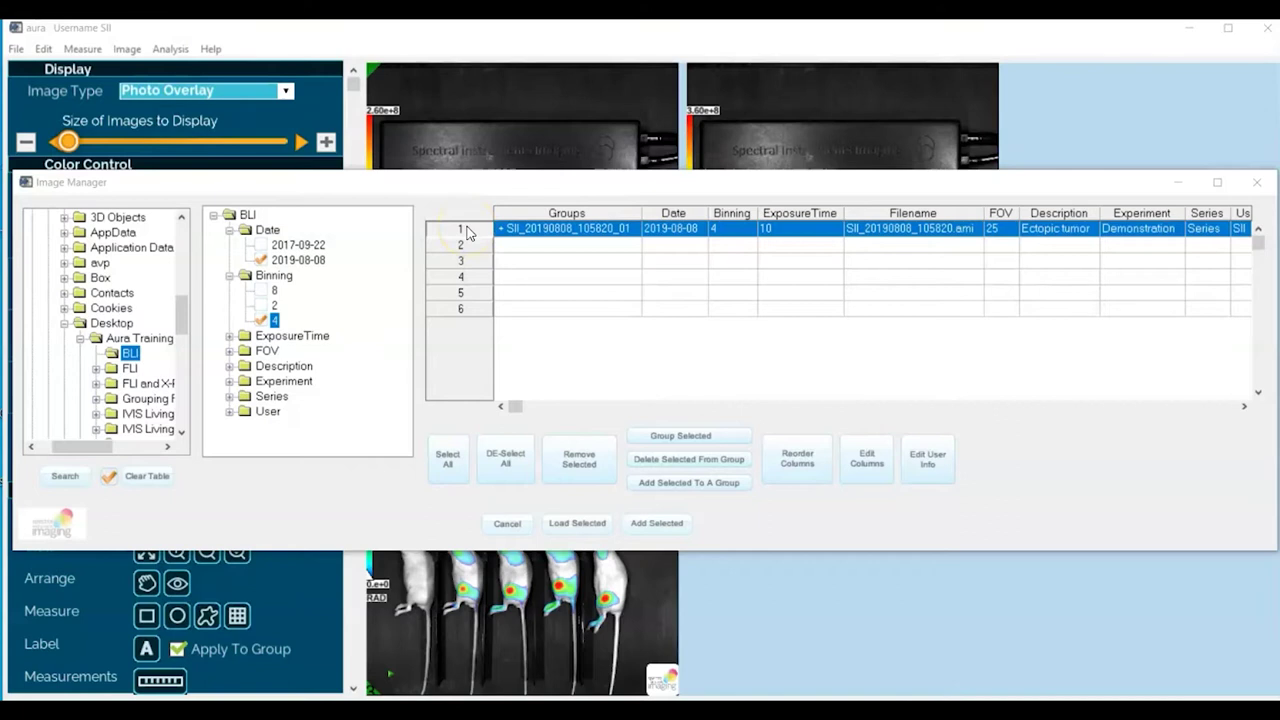
Step: Select the SII_20190808 ectopic tumor group and load it into the viewer
click(466, 230)
click(578, 525)
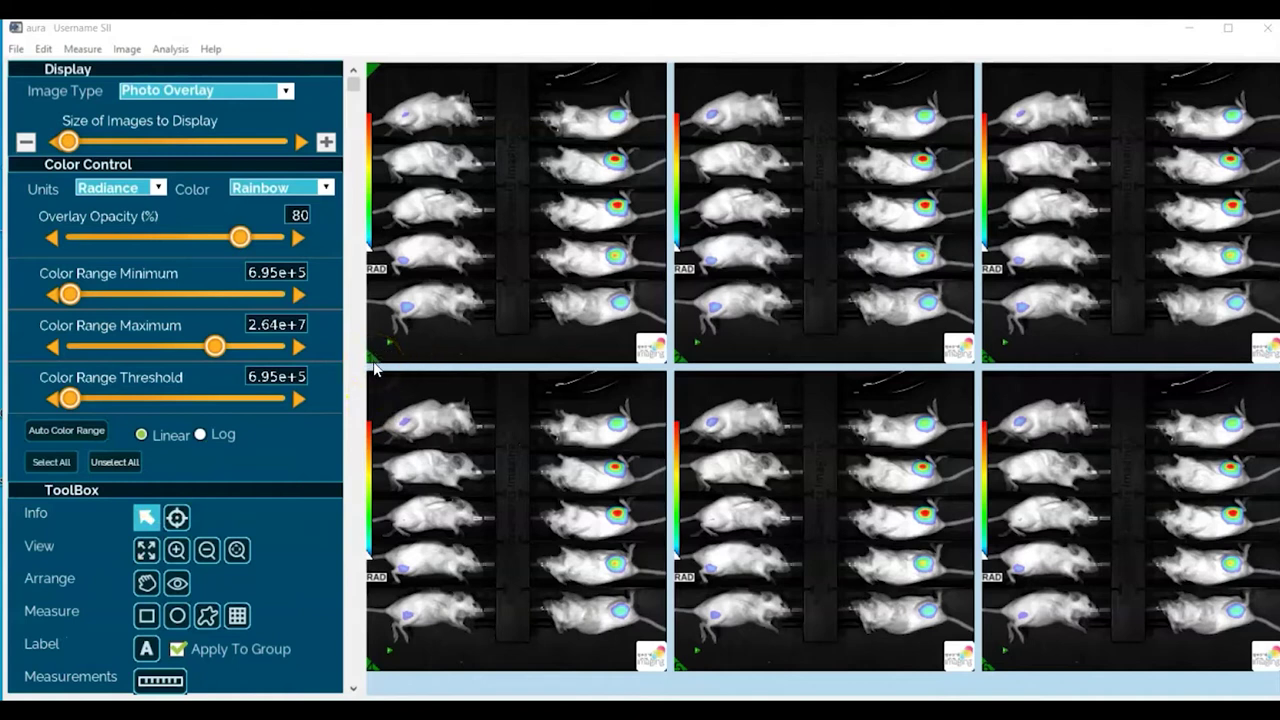
Step: Lower the colour range maximum to 2.05e+7 and select the circle ROI tool
click(374, 366)
drag(214, 346, 181, 346)
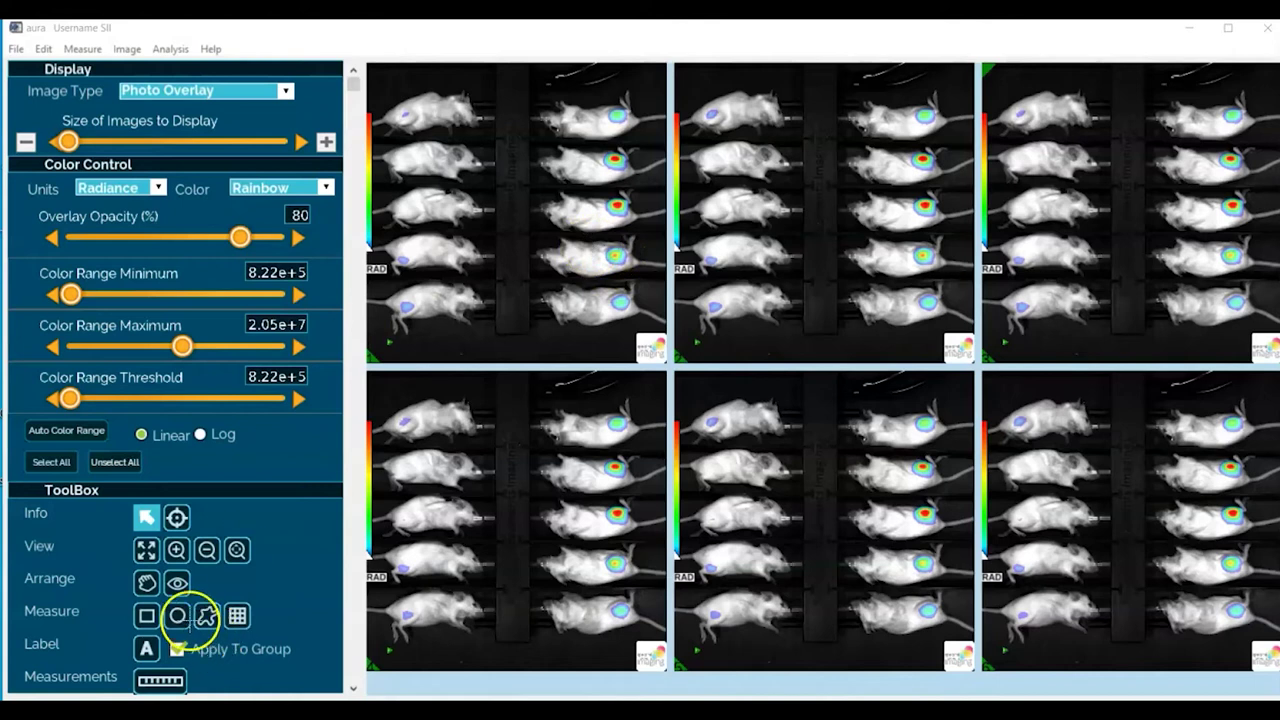
click(179, 619)
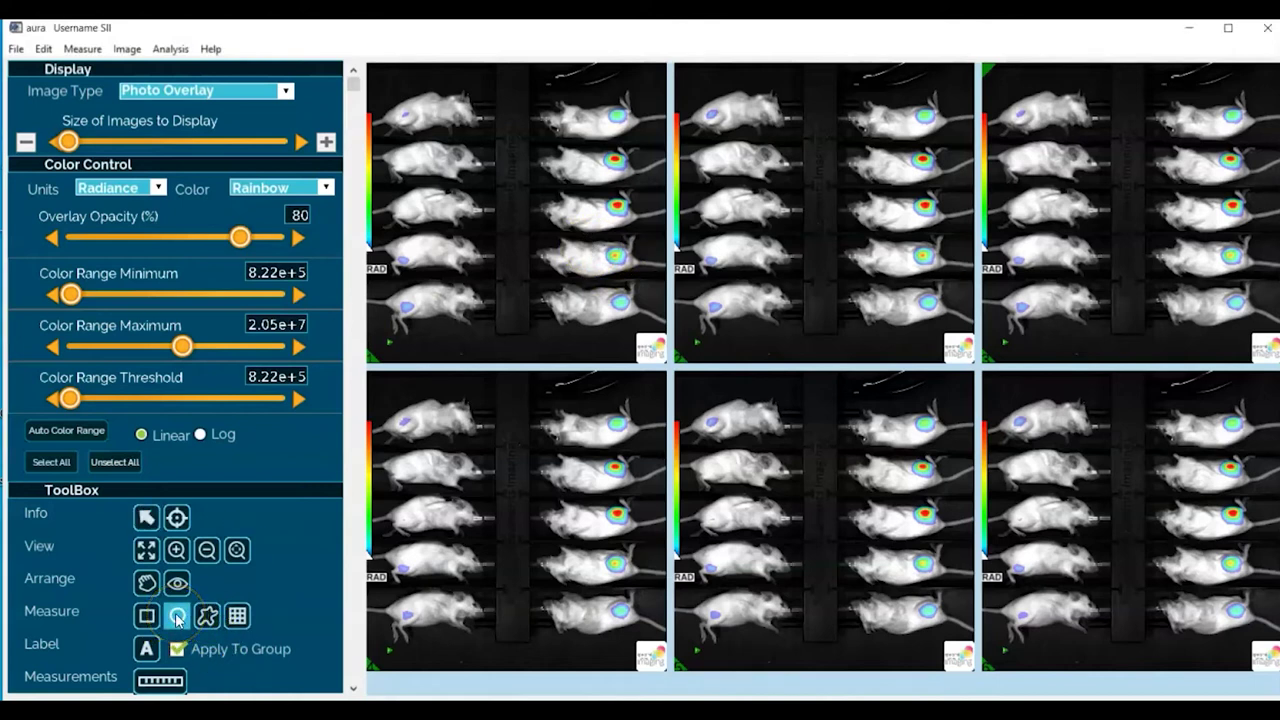
click(179, 617)
Step: Enlarge the top-left image and draw circle ROI 1 over the top-left mouse's signal
double_click(527, 238)
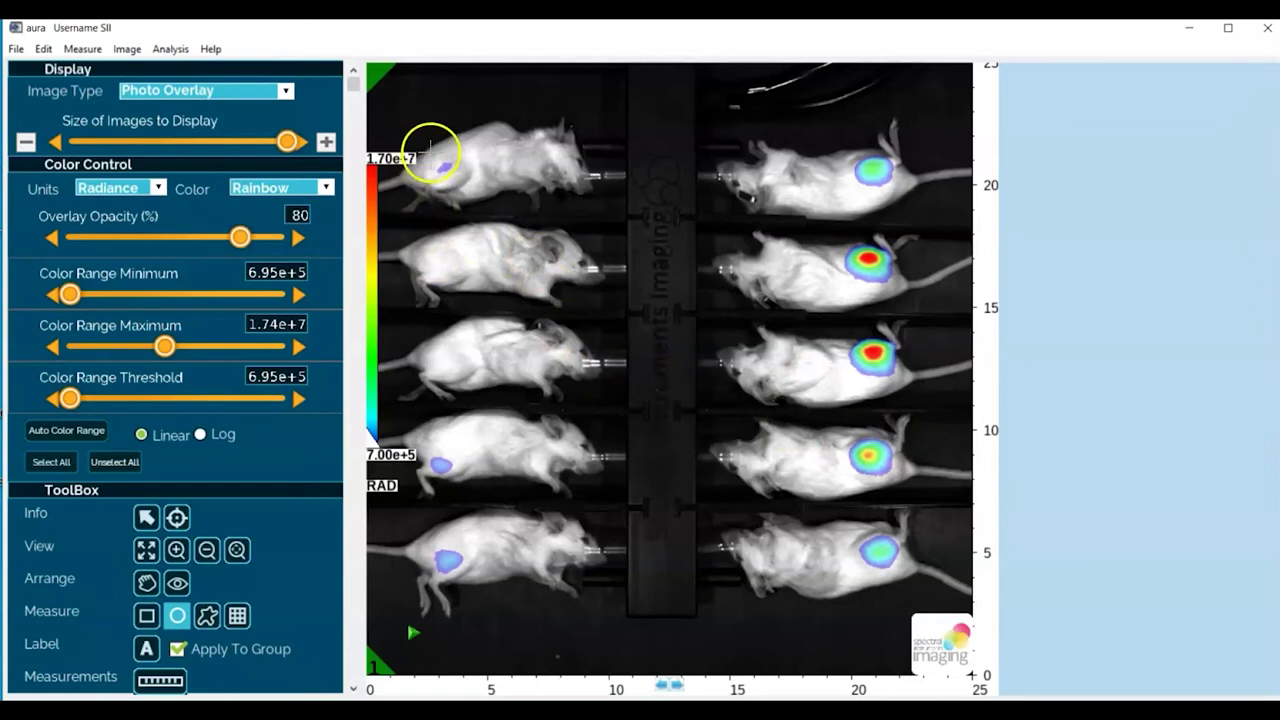
drag(424, 147, 424, 150)
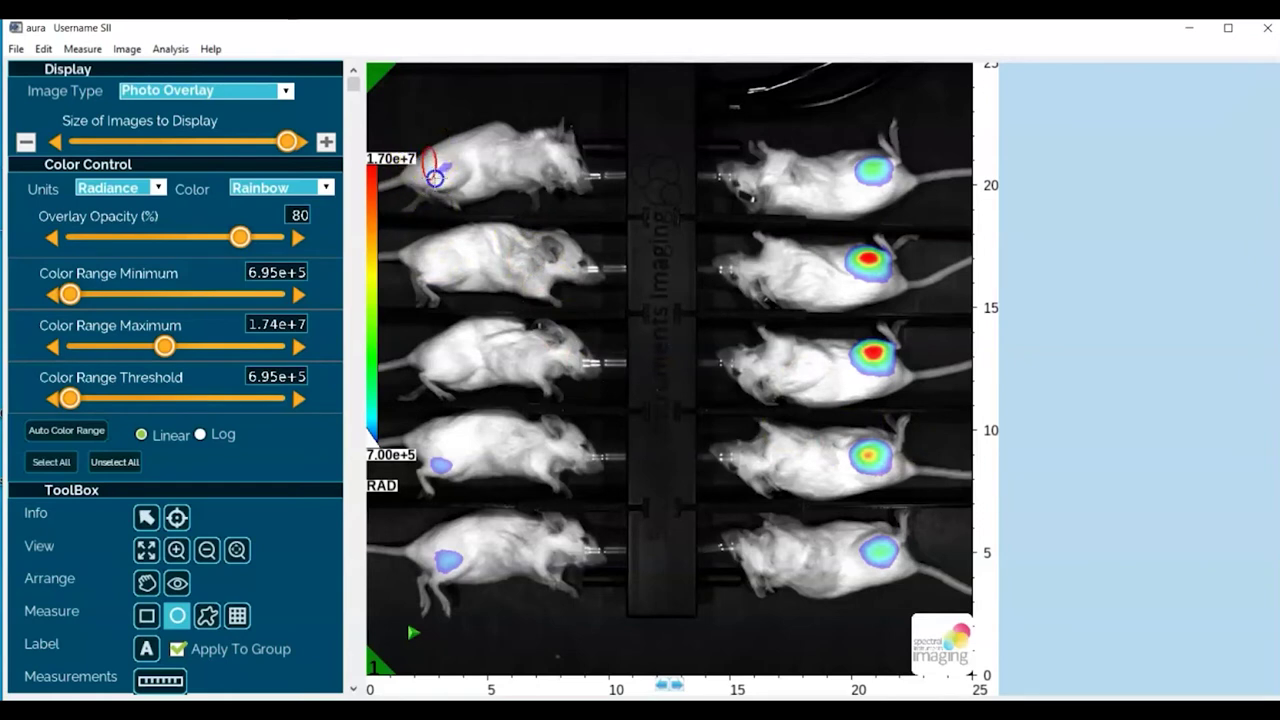
drag(463, 193, 475, 201)
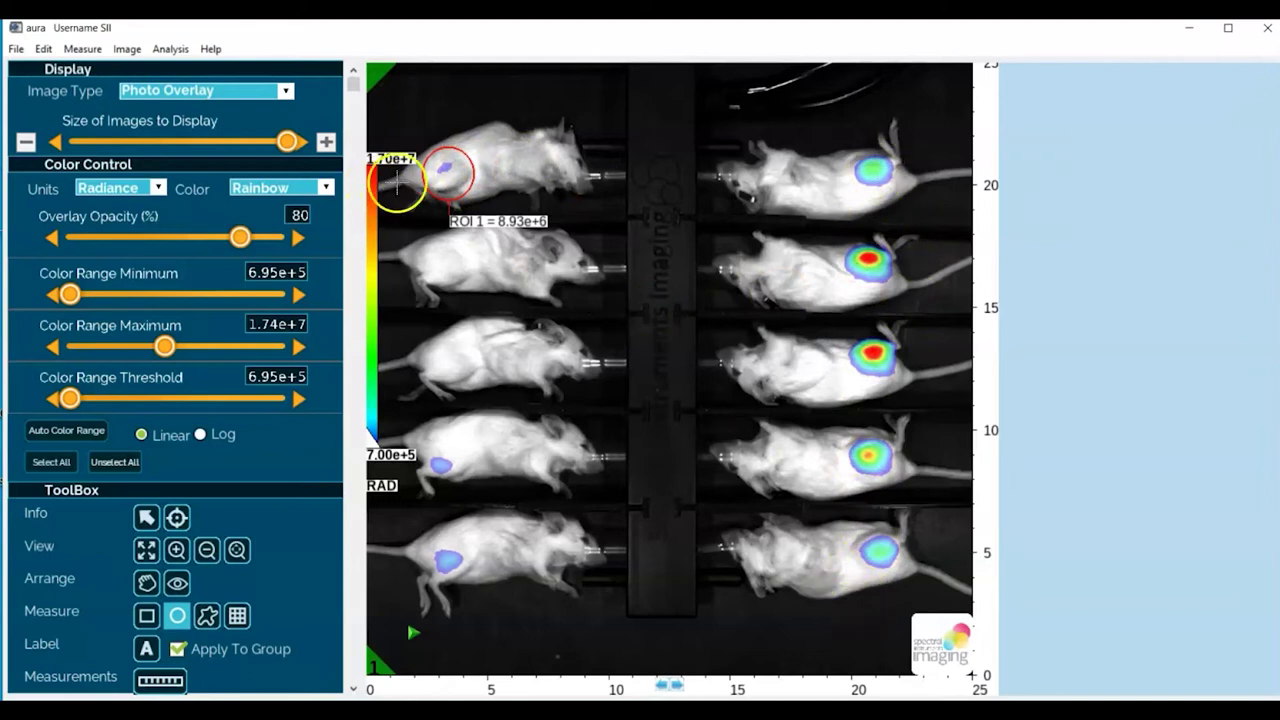
click(450, 175)
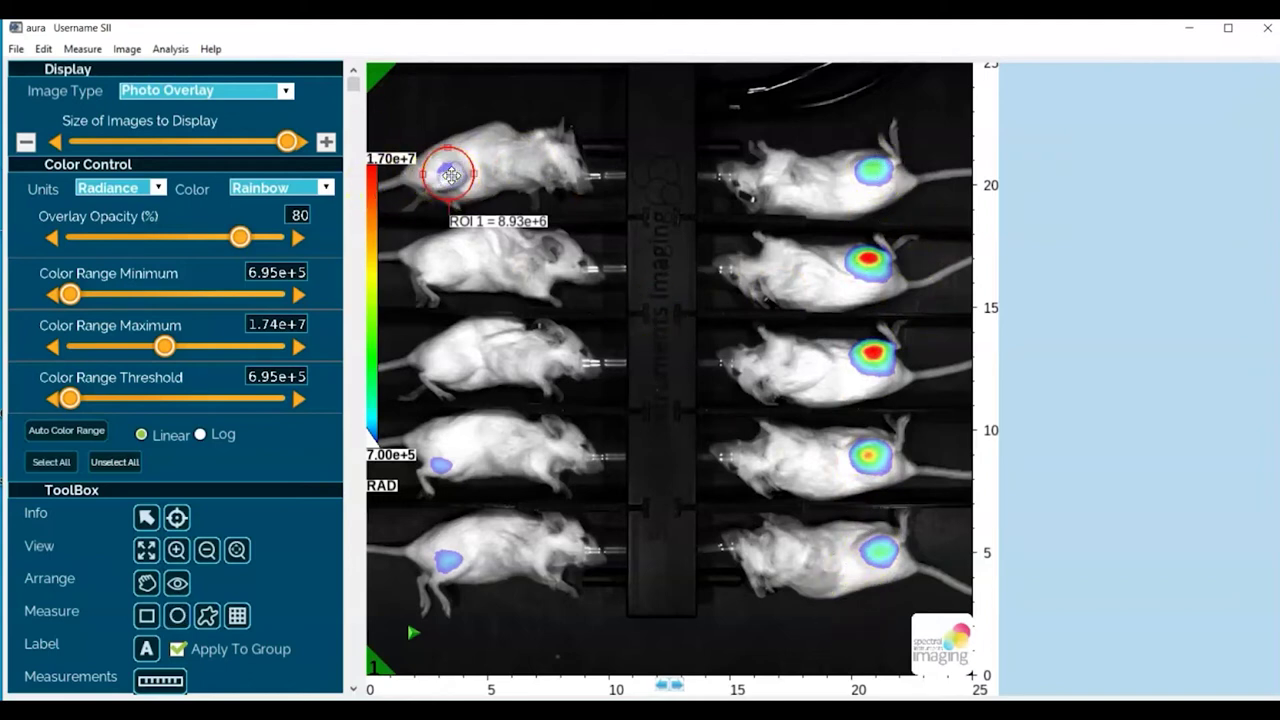
drag(452, 175, 443, 168)
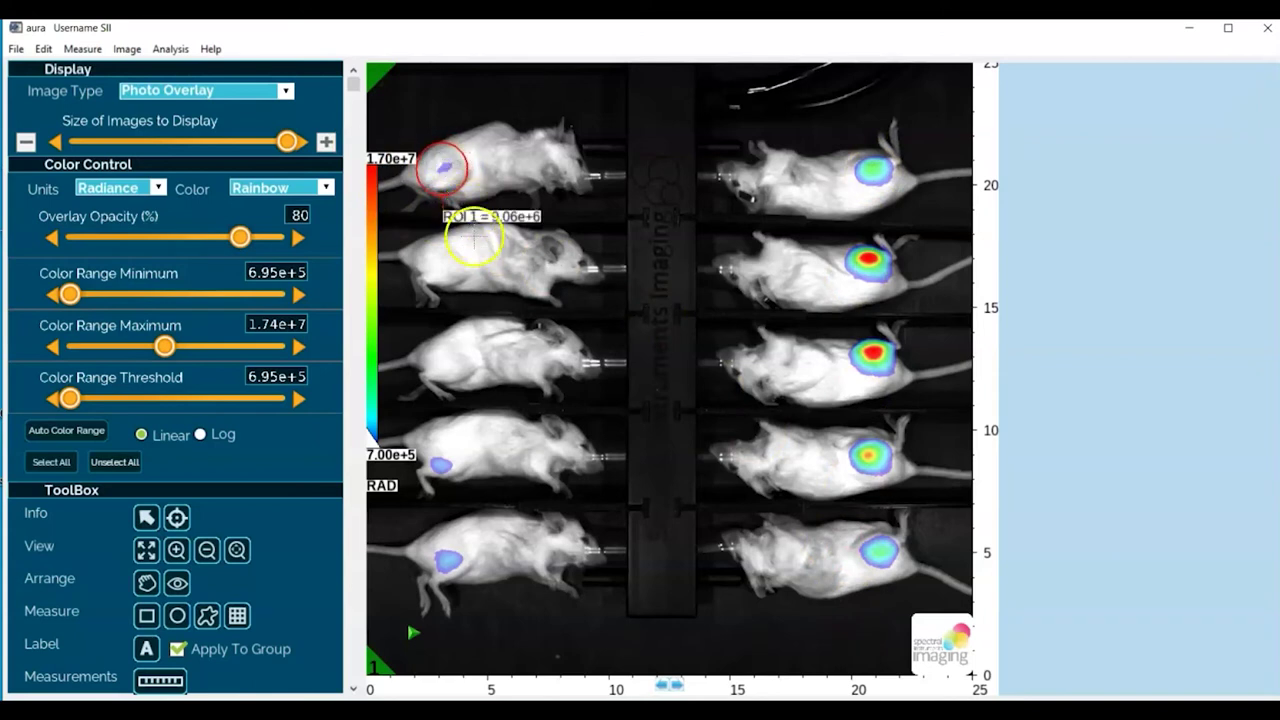
click(445, 168)
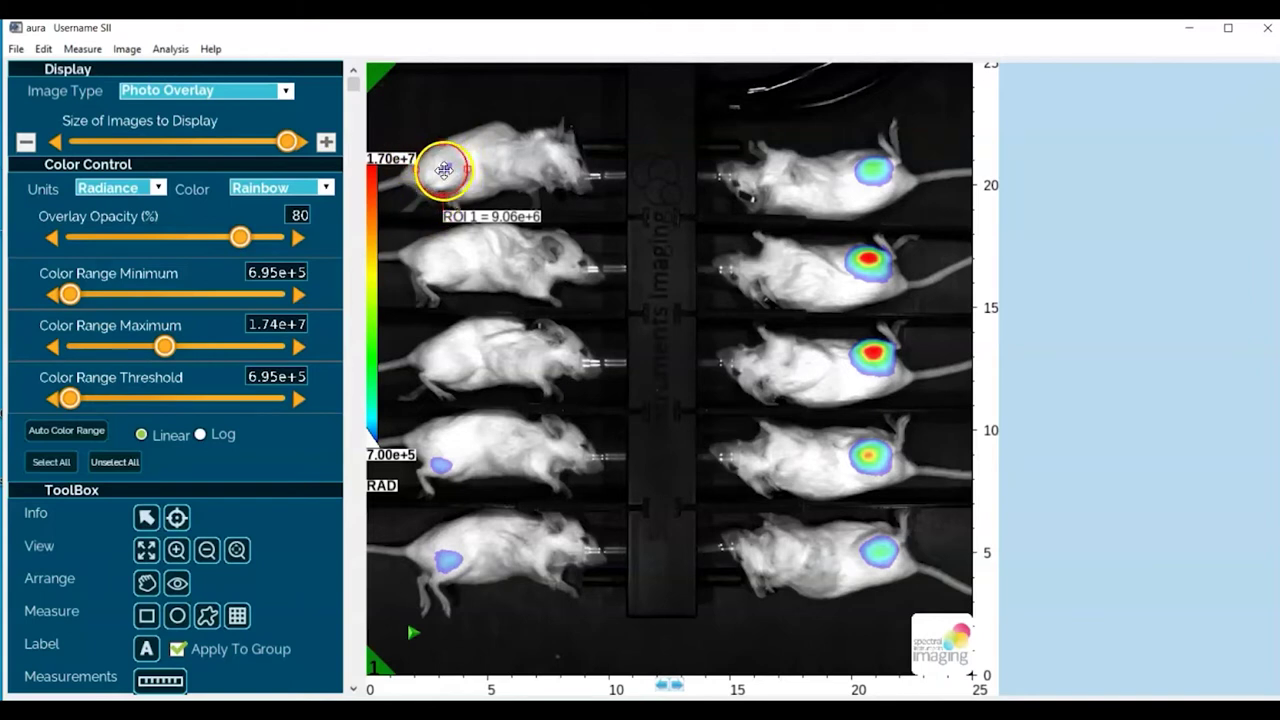
click(444, 170)
Step: Copy ROI 1 and paste it so circles ROI 1 to ROI 10 cover every mouse
right_click(444, 170)
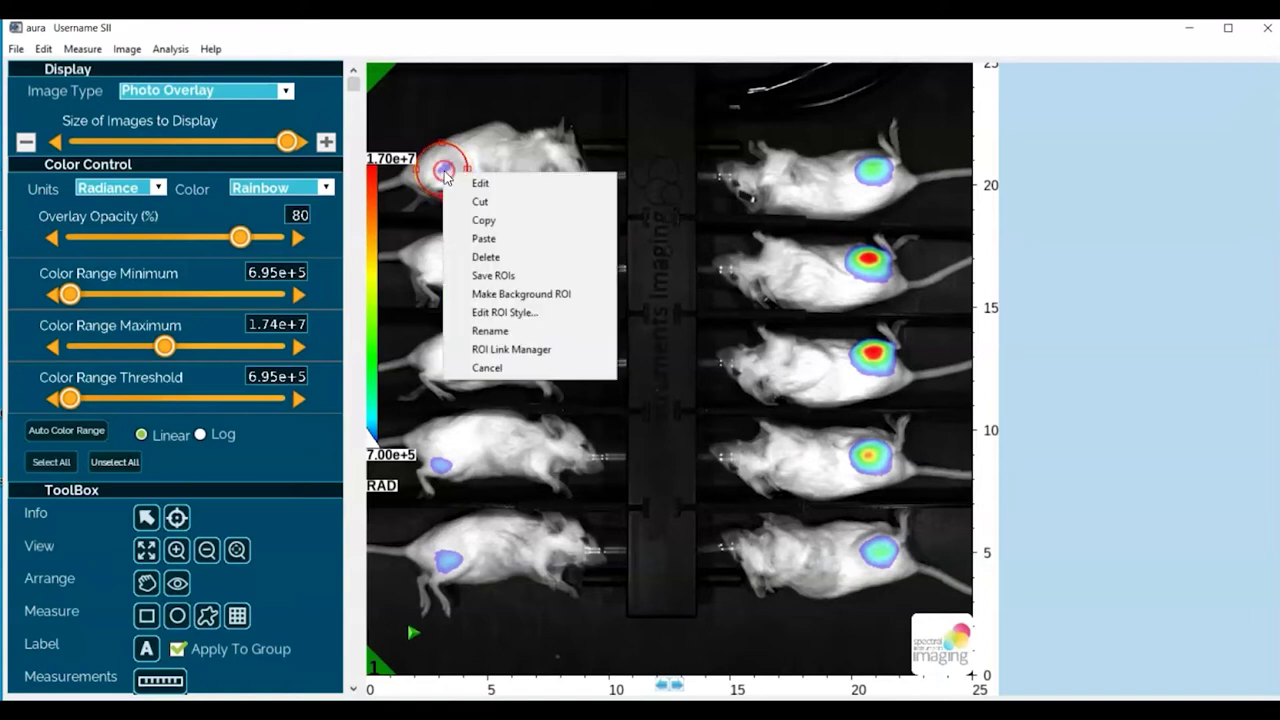
click(480, 221)
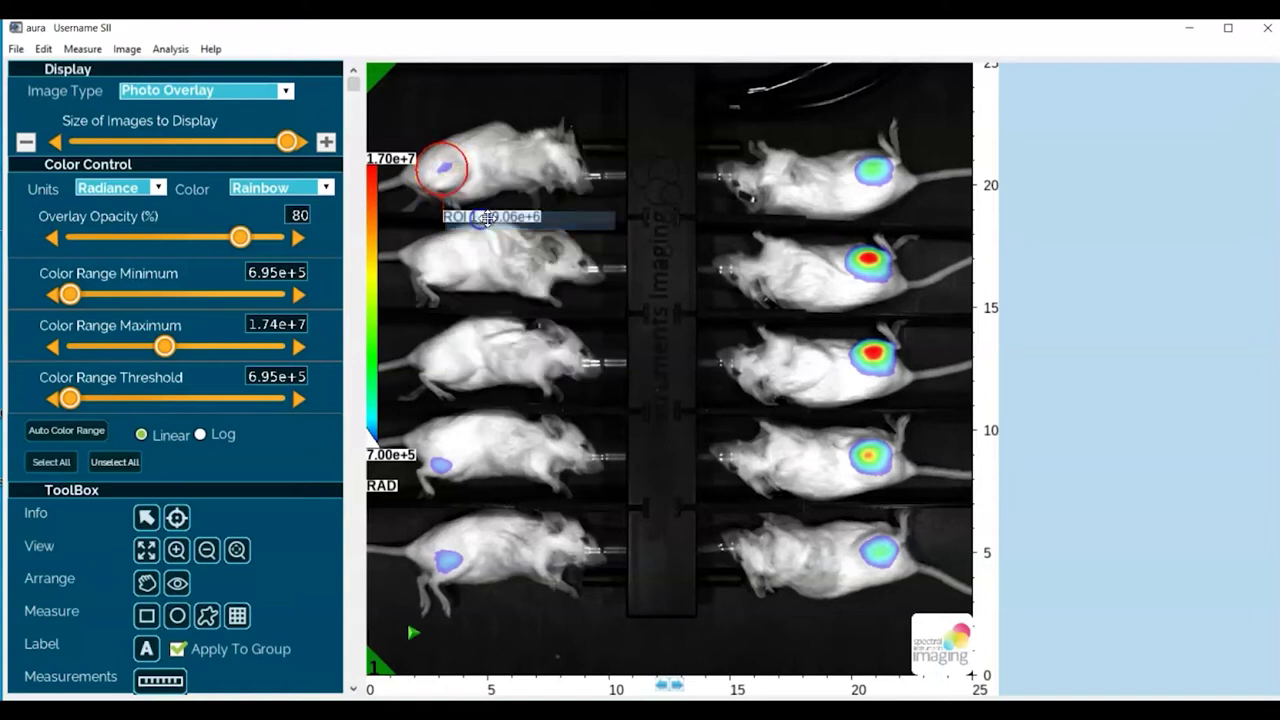
right_click(549, 237)
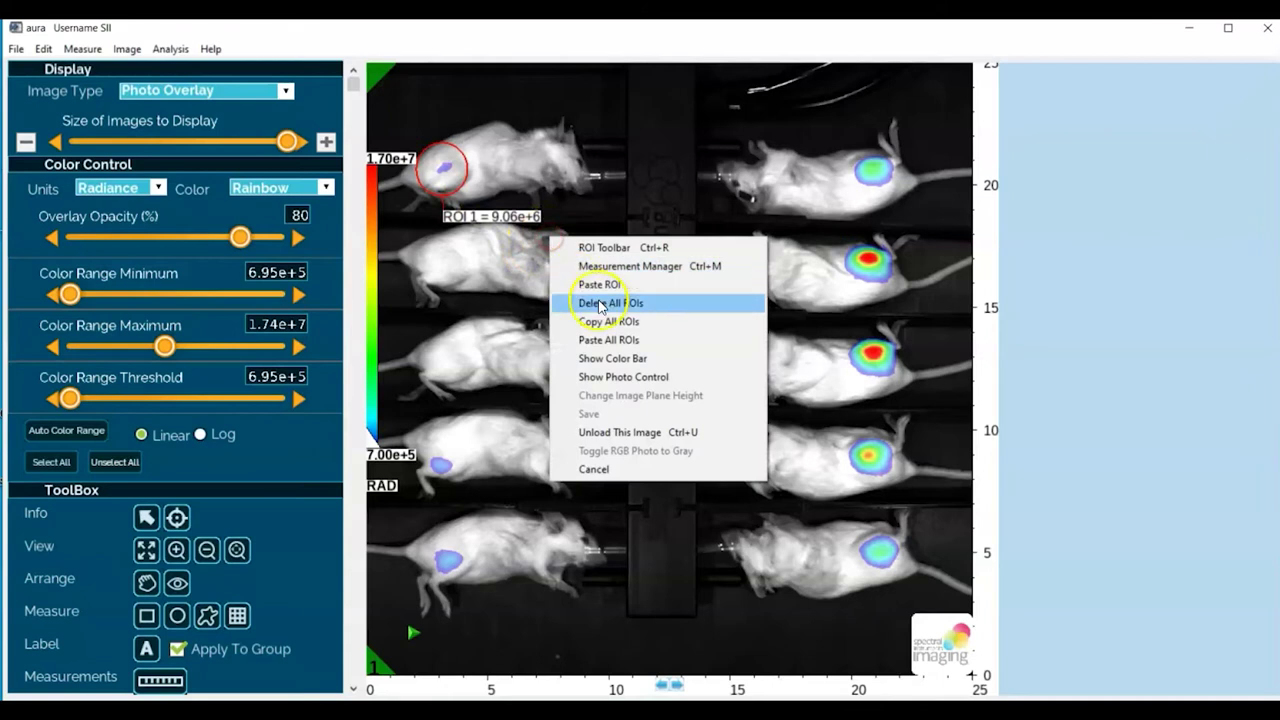
click(604, 286)
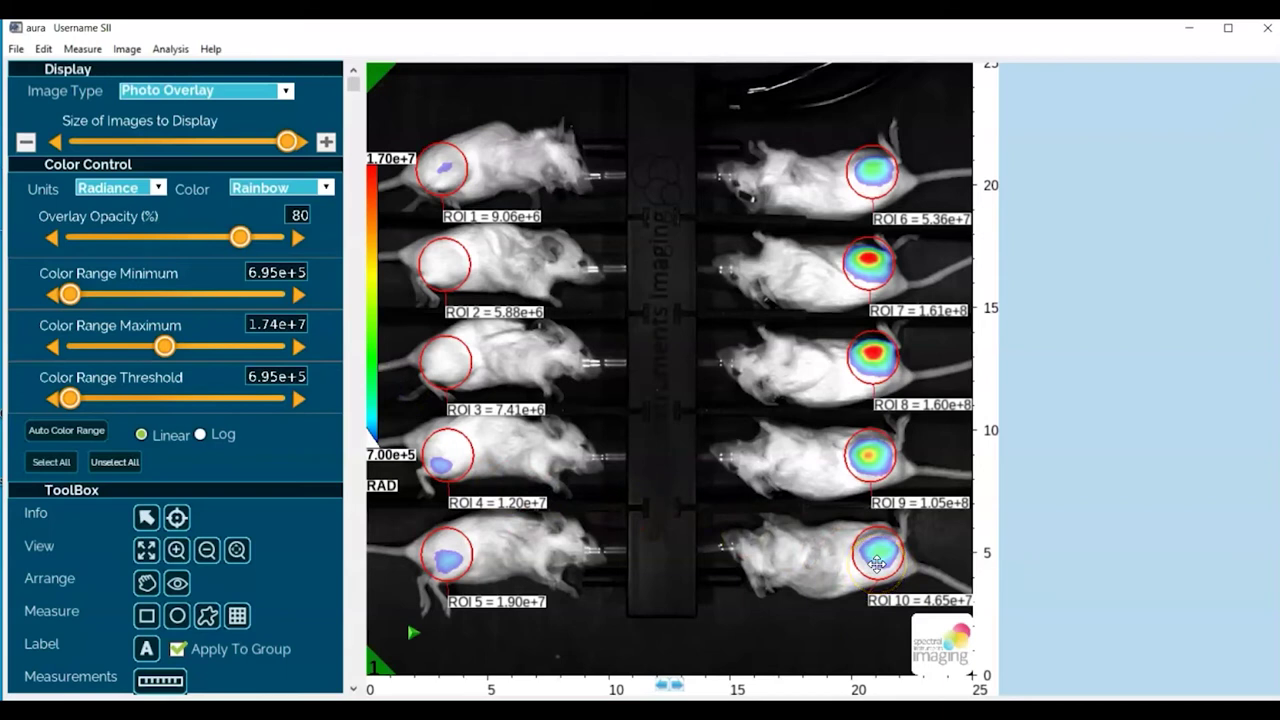
right_click(737, 601)
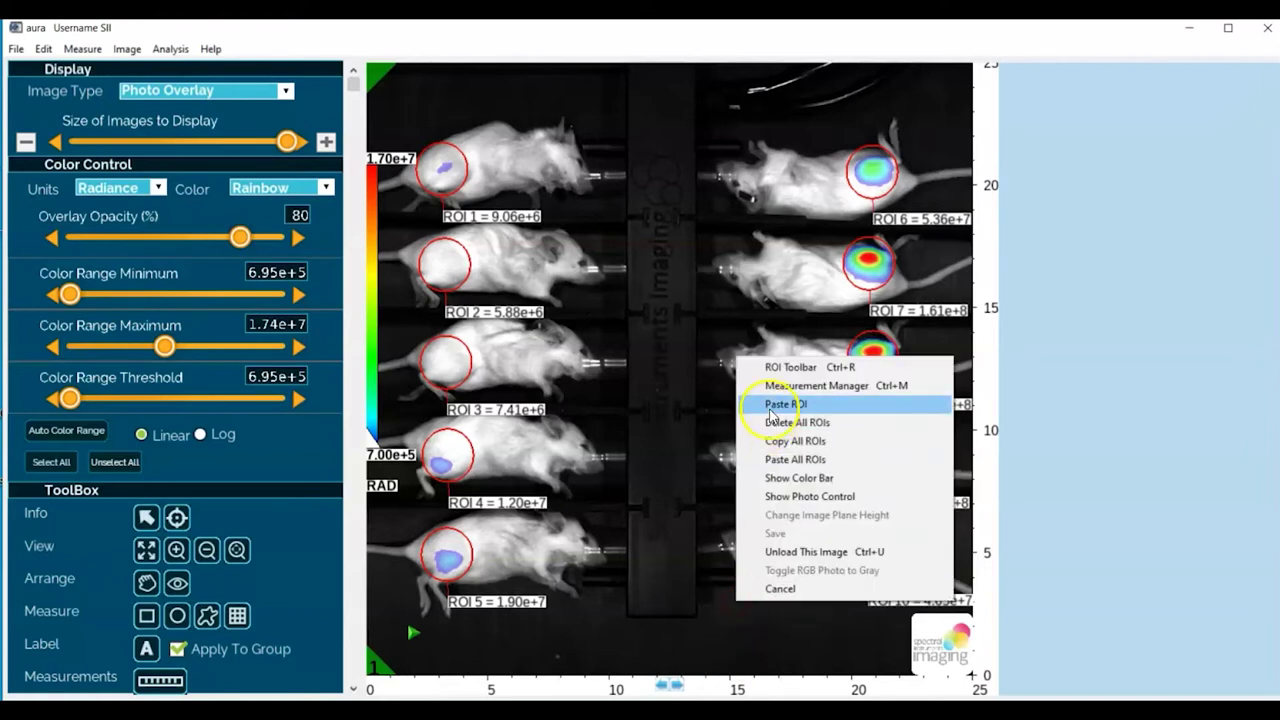
Step: Paste ROI 11 onto the bottom-centre background and open the Measurement Manager table
click(776, 404)
drag(938, 490, 665, 573)
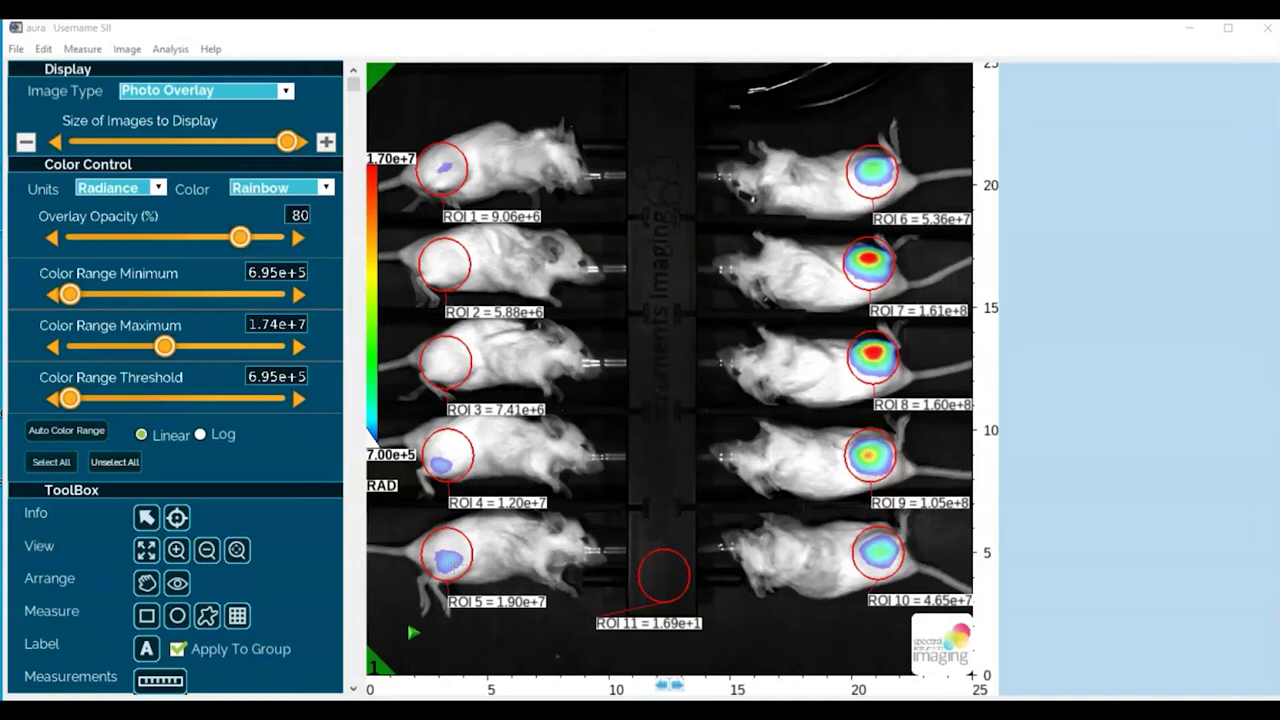
click(453, 562)
click(464, 578)
click(477, 601)
click(470, 468)
click(166, 681)
click(112, 680)
Step: Open the Measurement Manager, enlarge it, and view the column choices without changing them
click(160, 682)
click(156, 679)
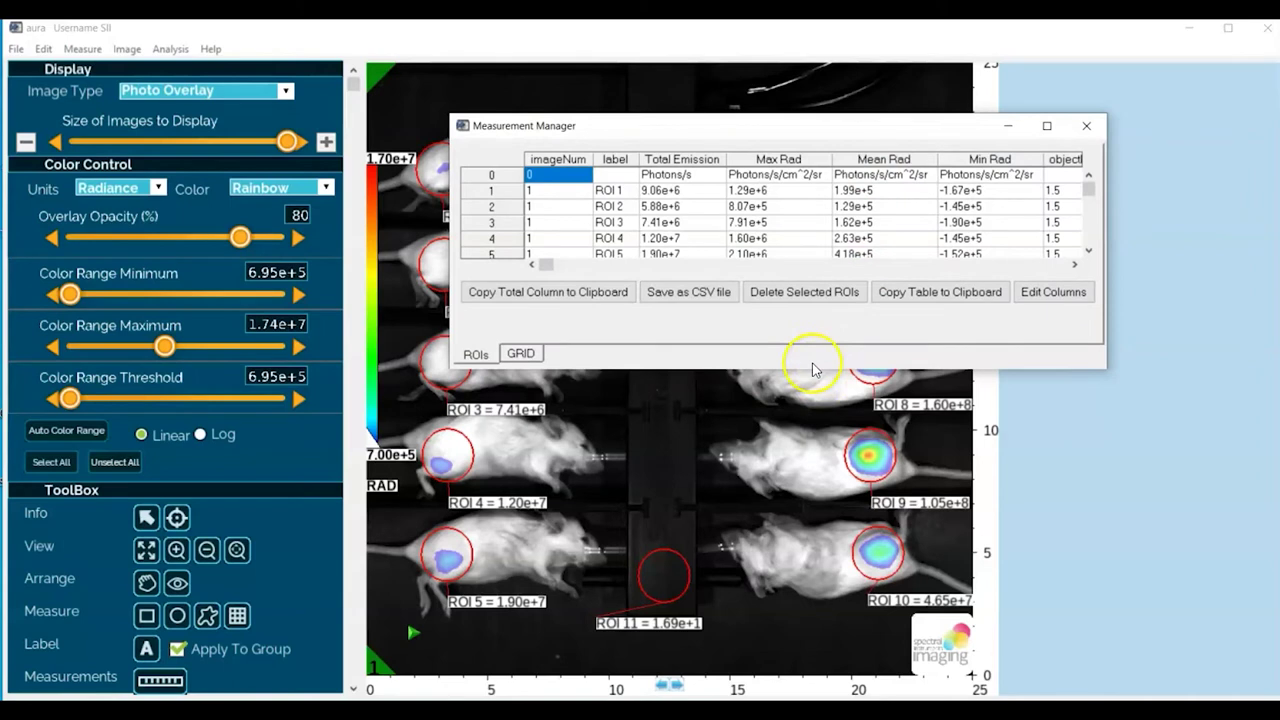
drag(810, 369, 810, 427)
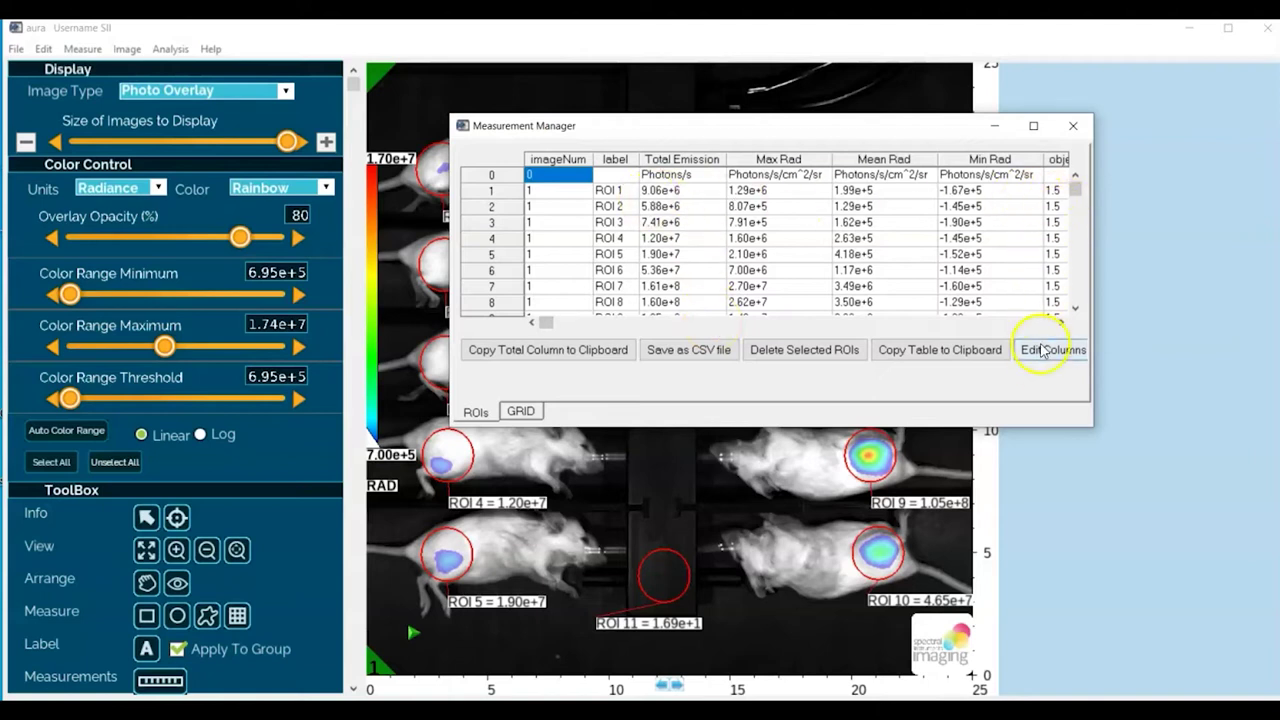
click(1043, 352)
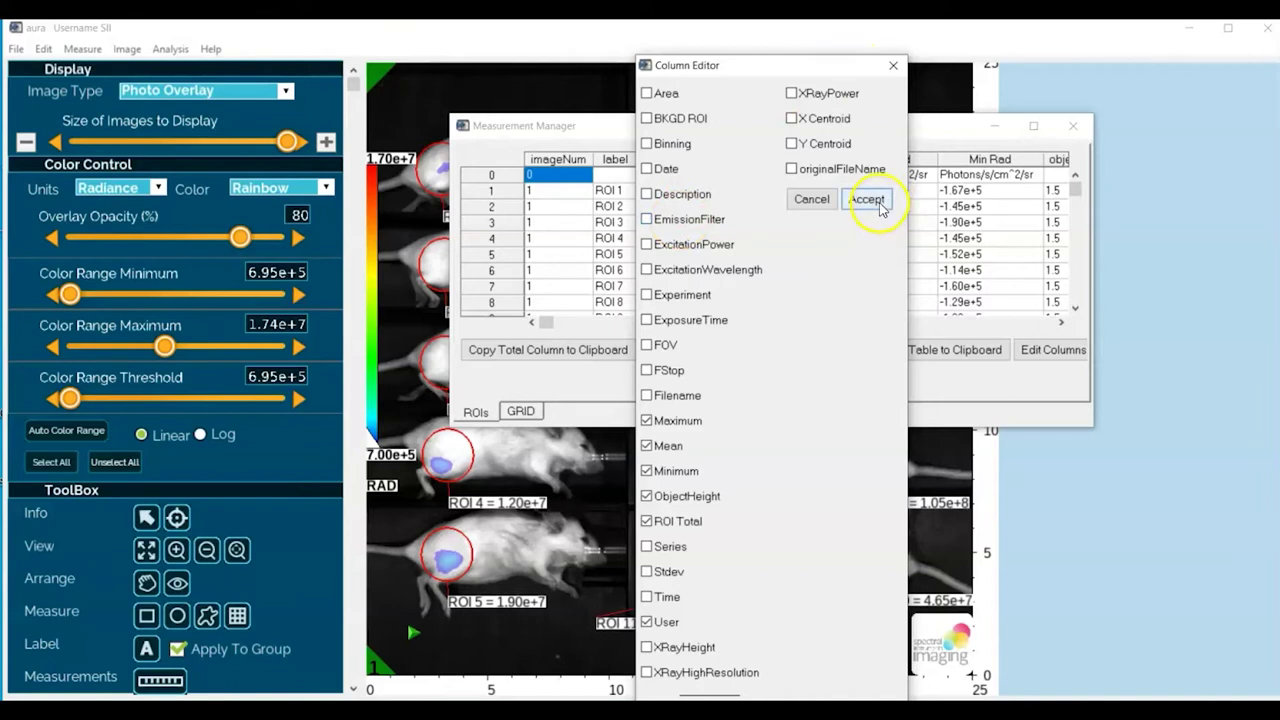
click(822, 204)
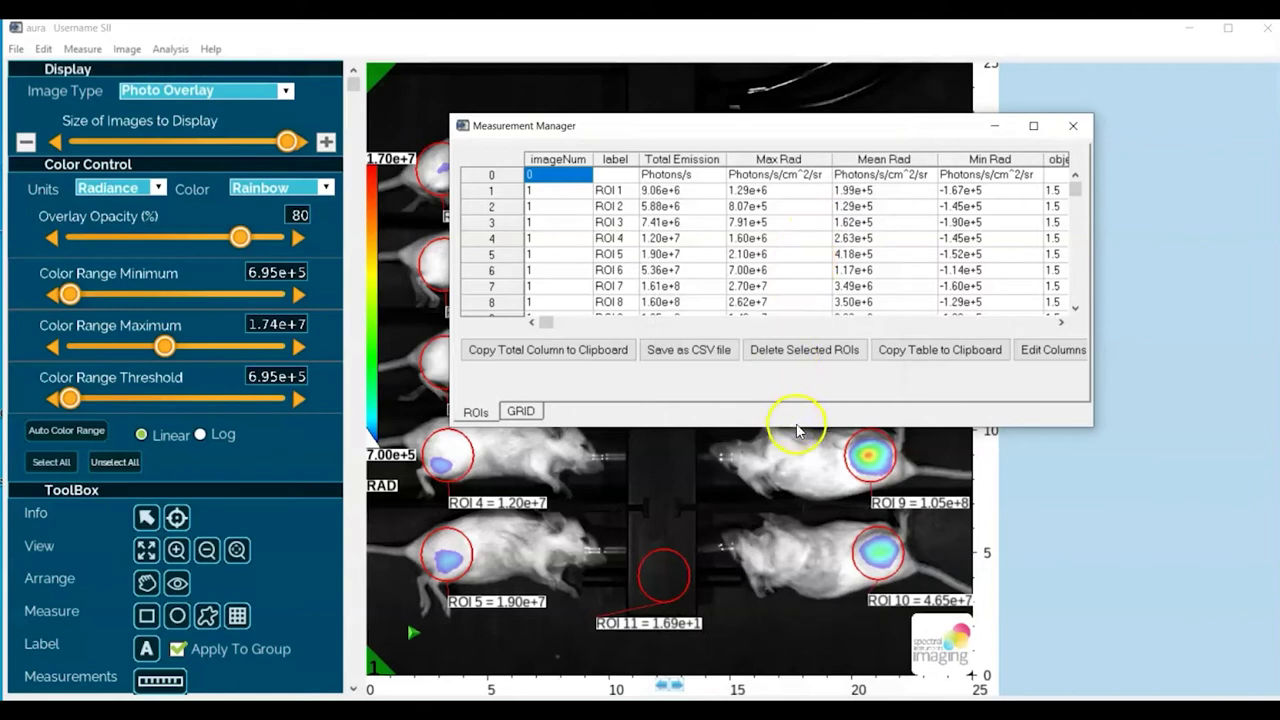
Step: Extend the measurement table to show ROI 1 through ROI 11 and save it as CSV
drag(797, 428, 790, 476)
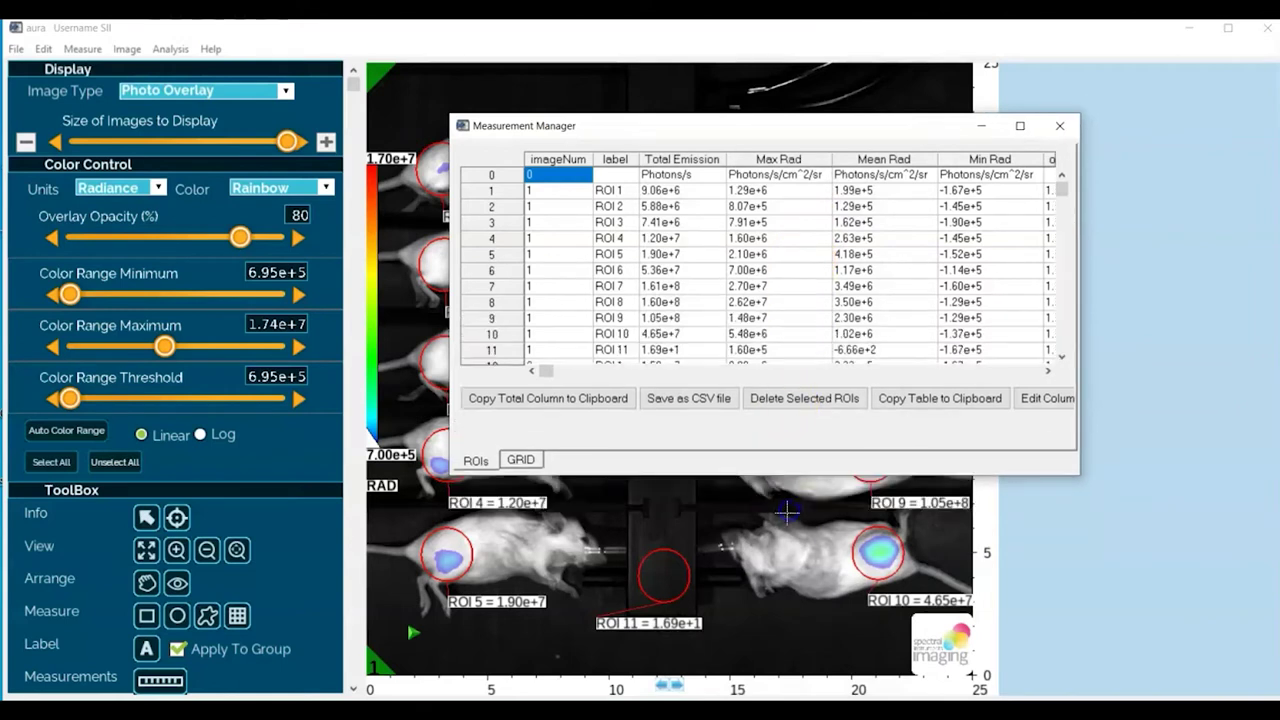
click(670, 403)
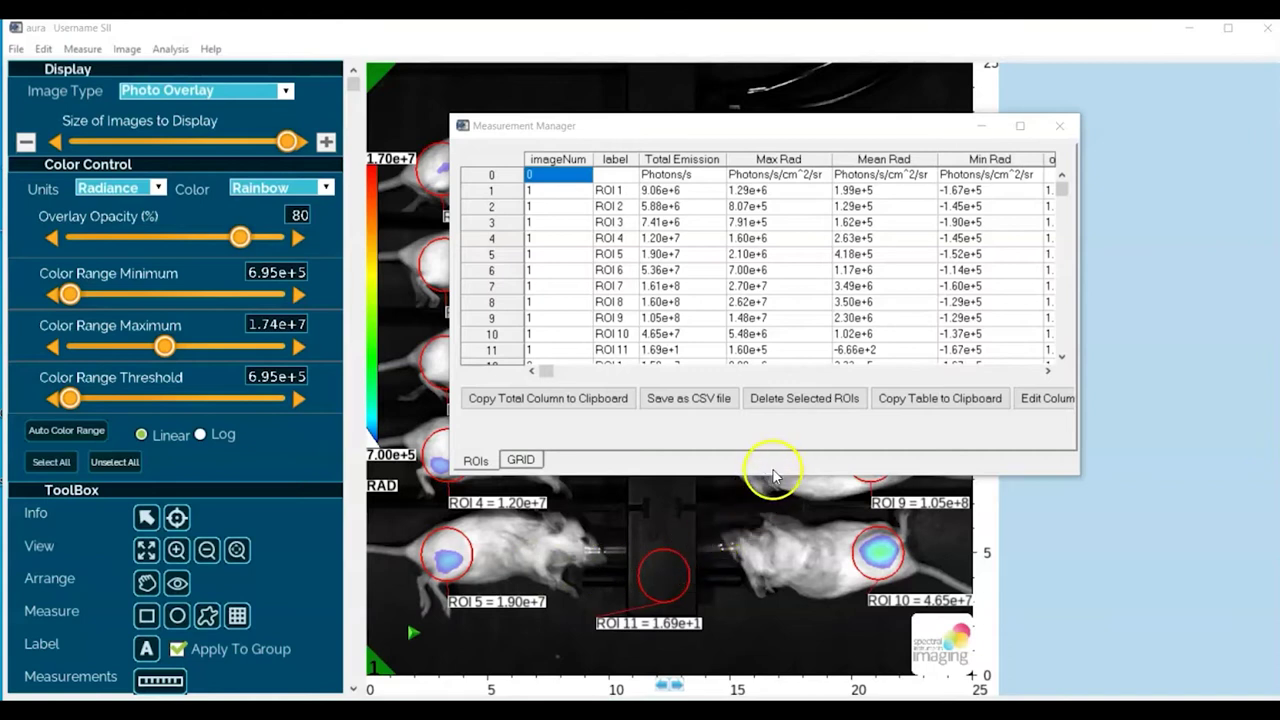
Step: Enlarge the Measurement Manager, scroll to the last of the 66 ROI rows, then close it
drag(769, 476, 778, 660)
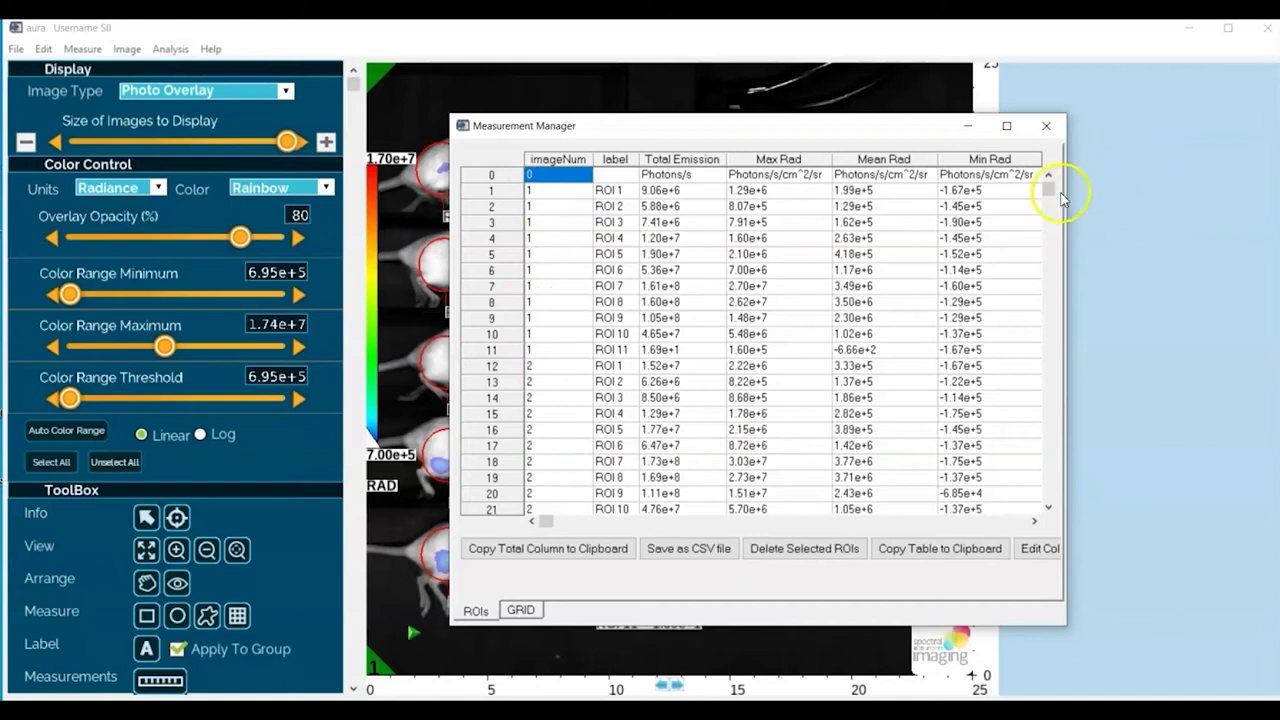
drag(1062, 197, 1048, 502)
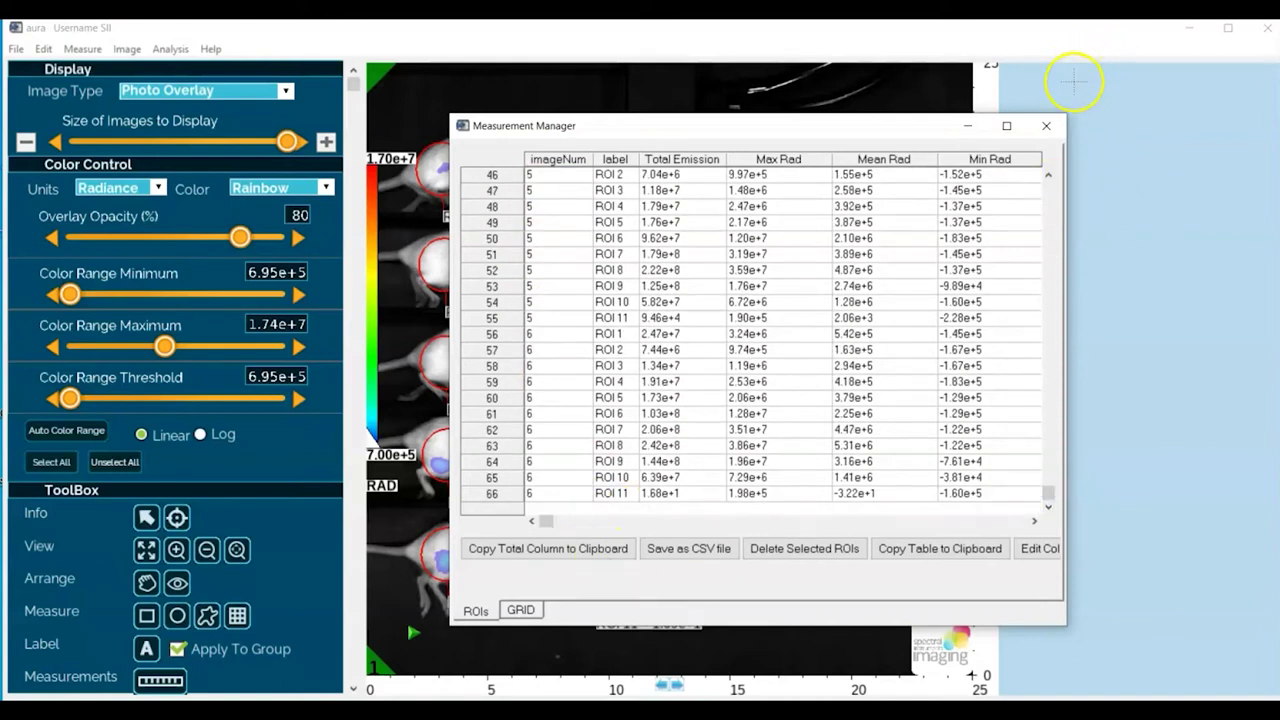
click(1046, 127)
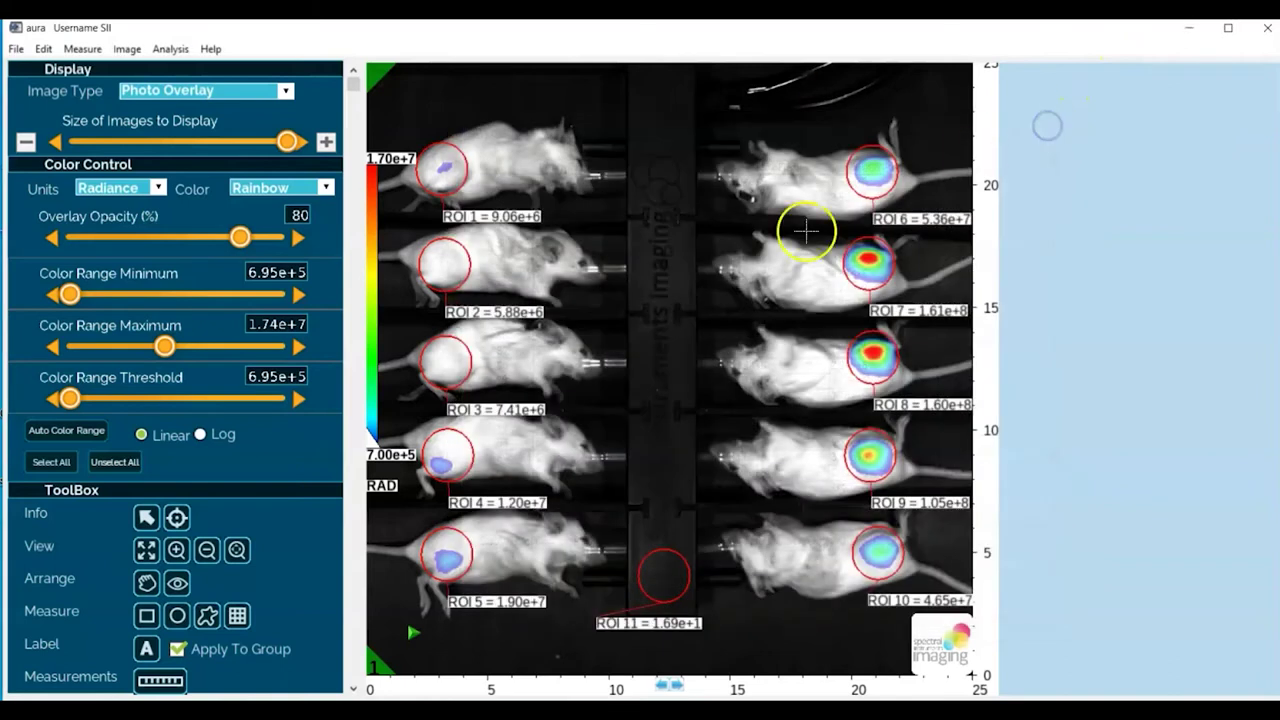
Step: Reduce the image display size so all six ROI-marked mouse images show together
click(25, 142)
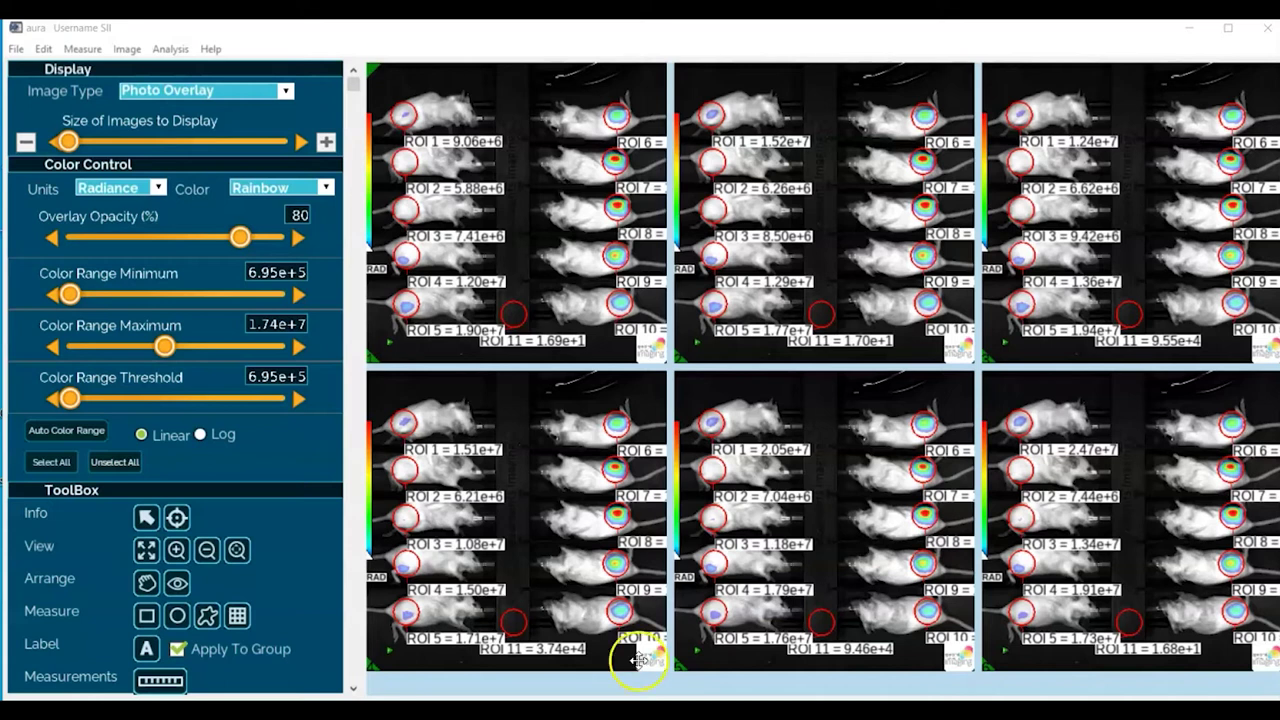
click(17, 49)
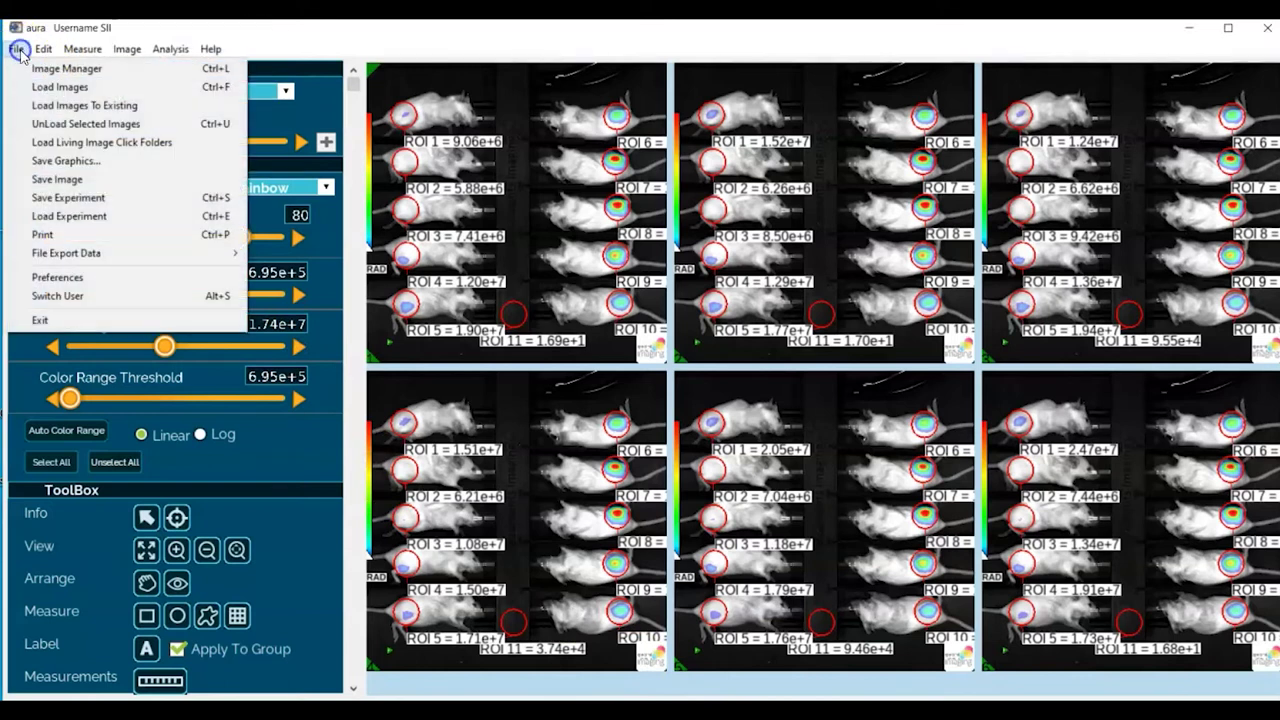
Step: Save the experiment as 'ROI Demo Save' (.aura) in the BLI folder
click(60, 200)
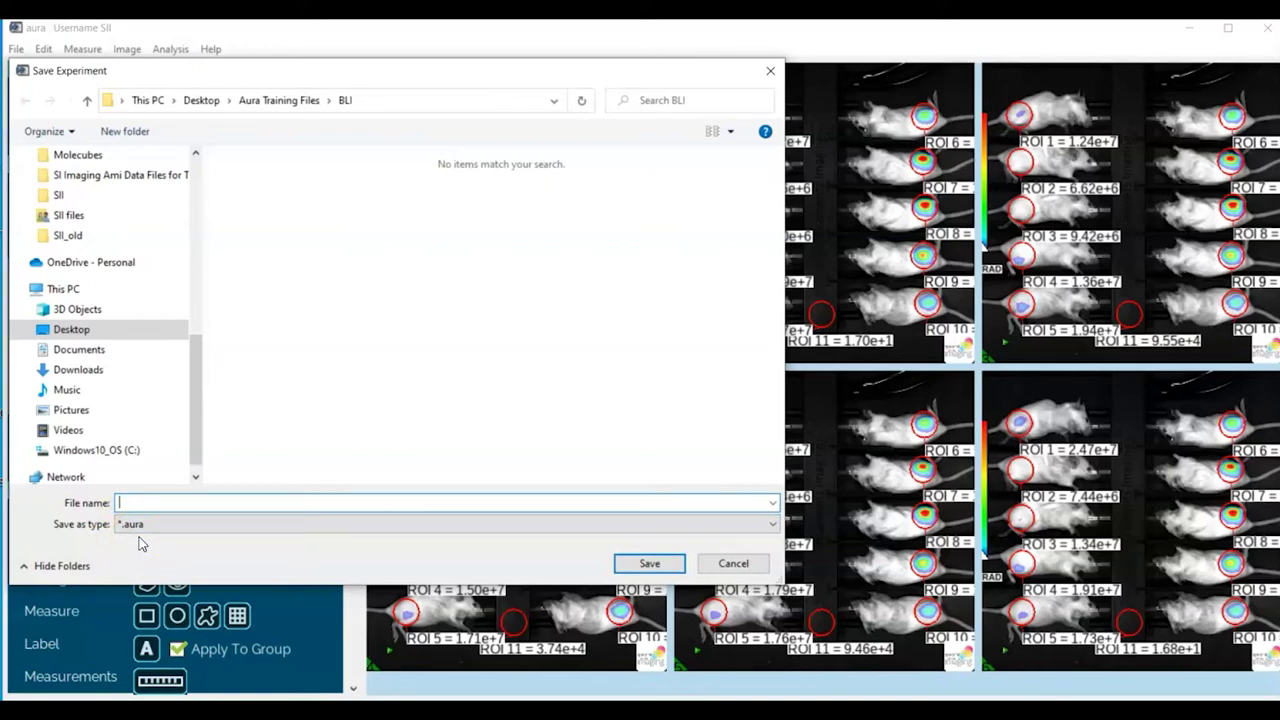
click(127, 533)
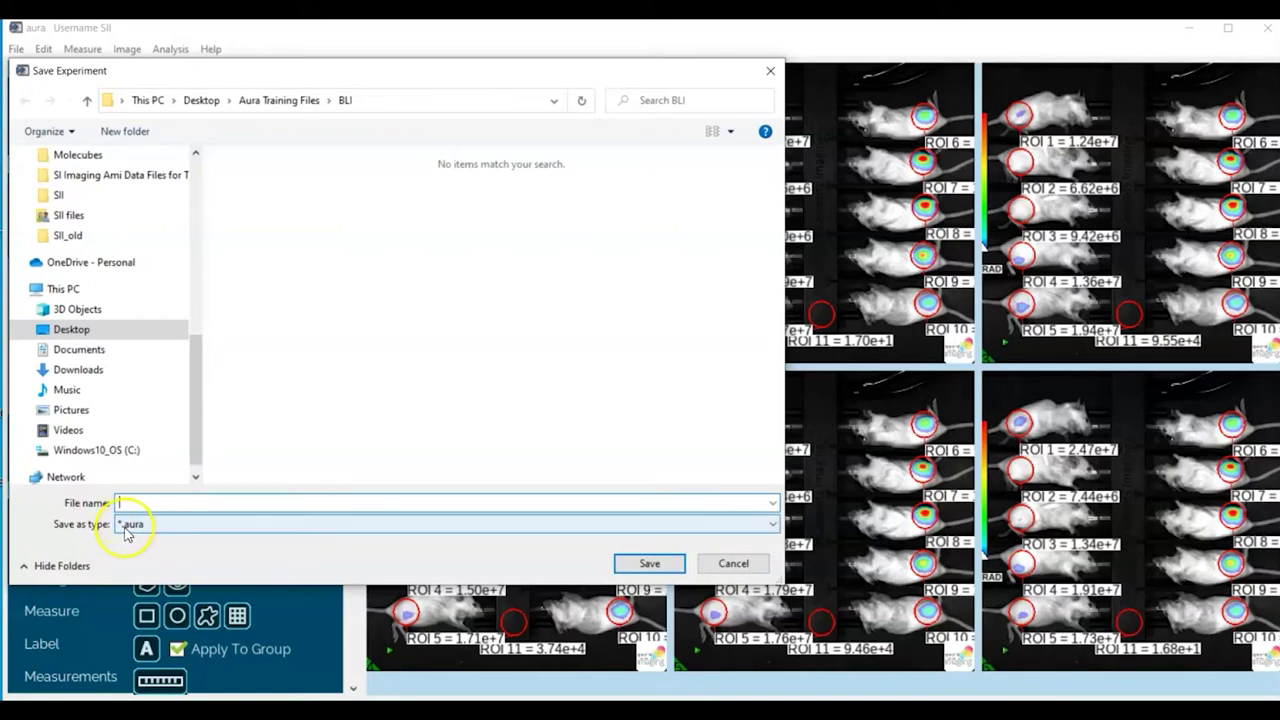
click(138, 500)
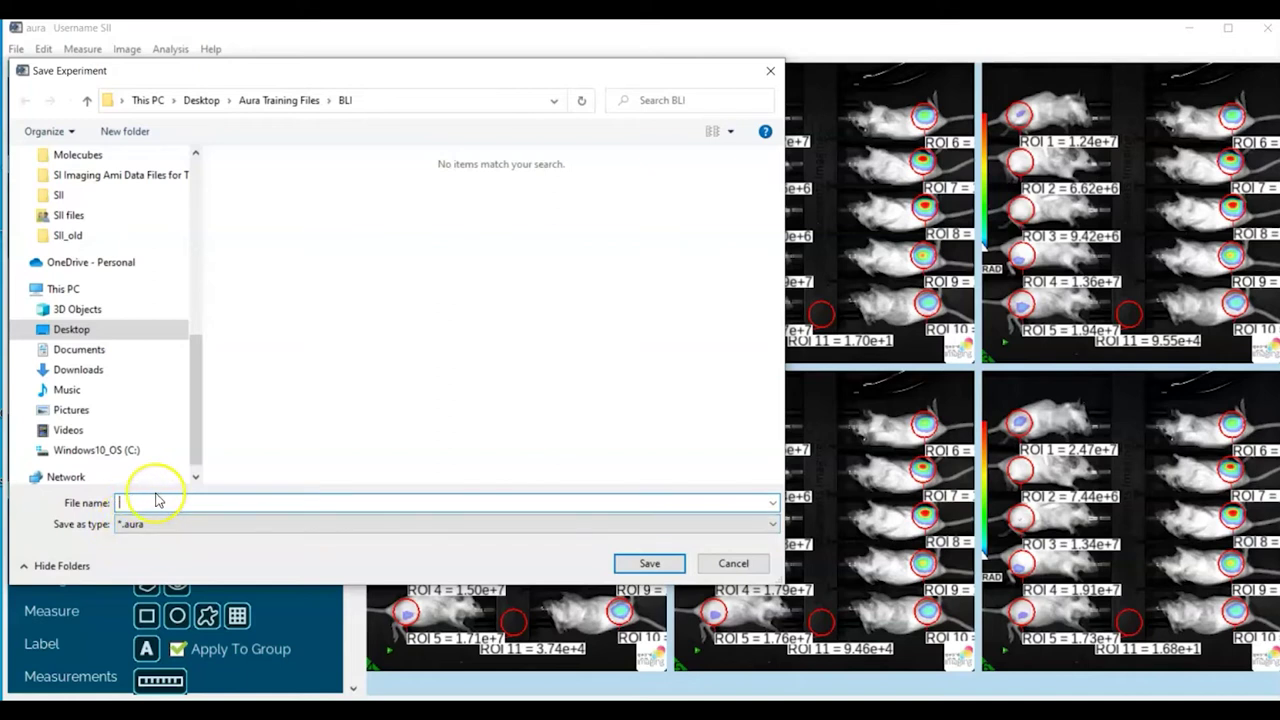
text(ROI Demo Sav)
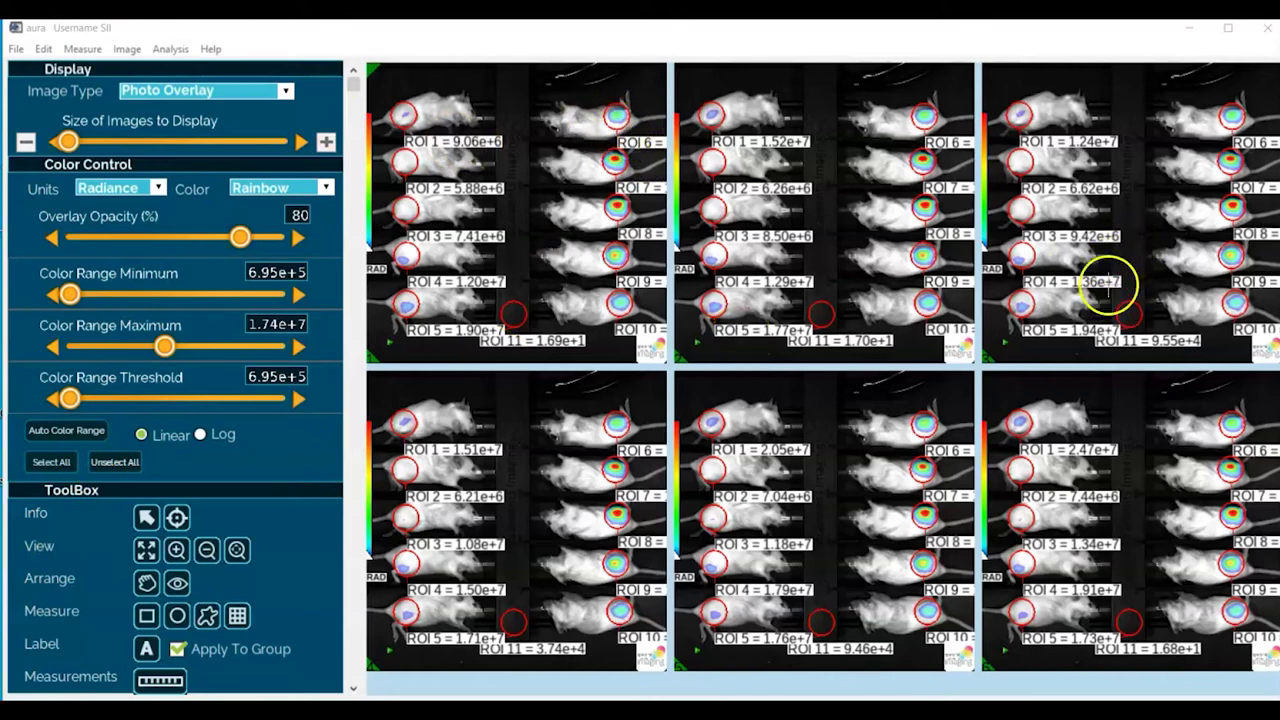
Step: Select all six images and unload them
click(52, 463)
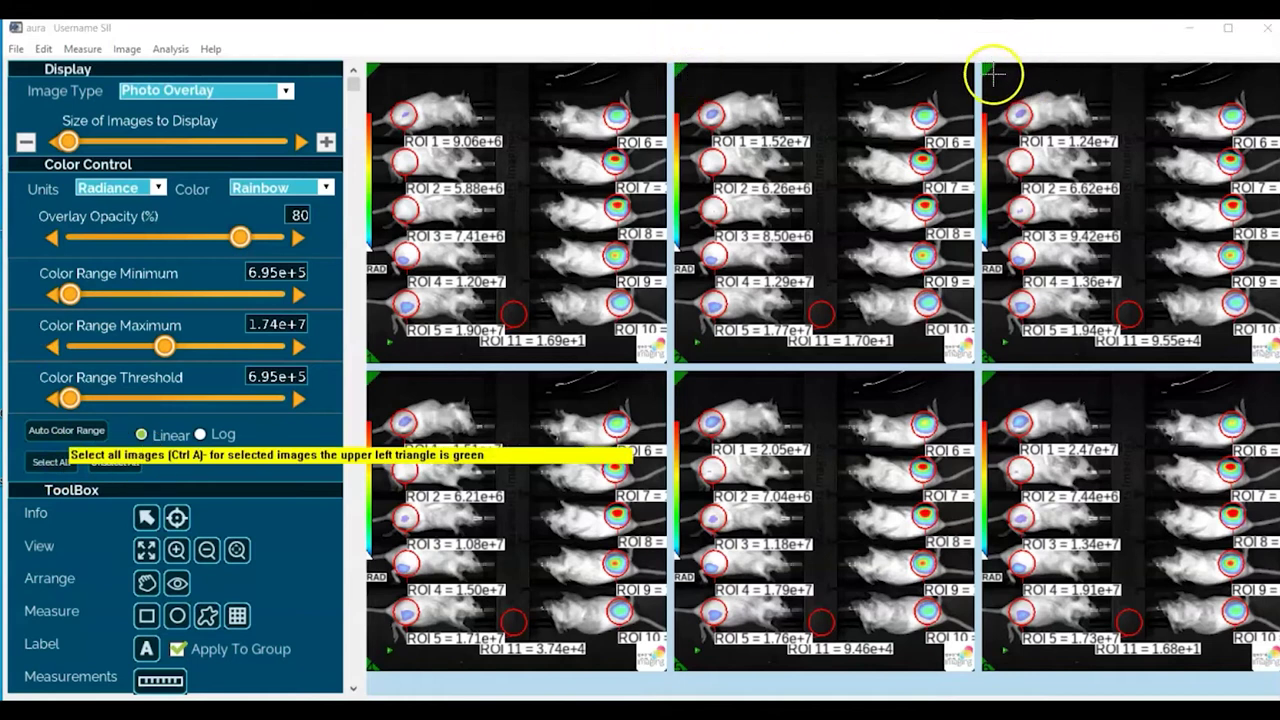
click(682, 66)
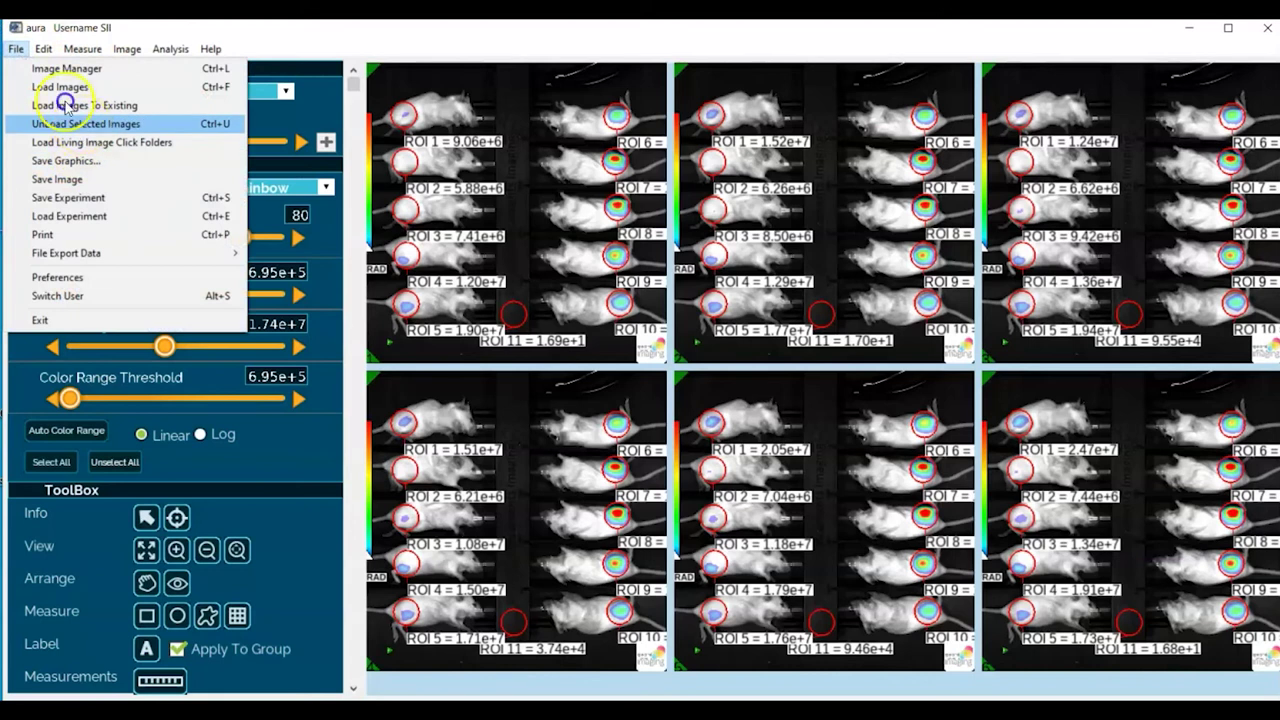
click(84, 124)
Step: Load the 'ROI Demo Save' experiment, restoring every mouse's ROIs
click(16, 49)
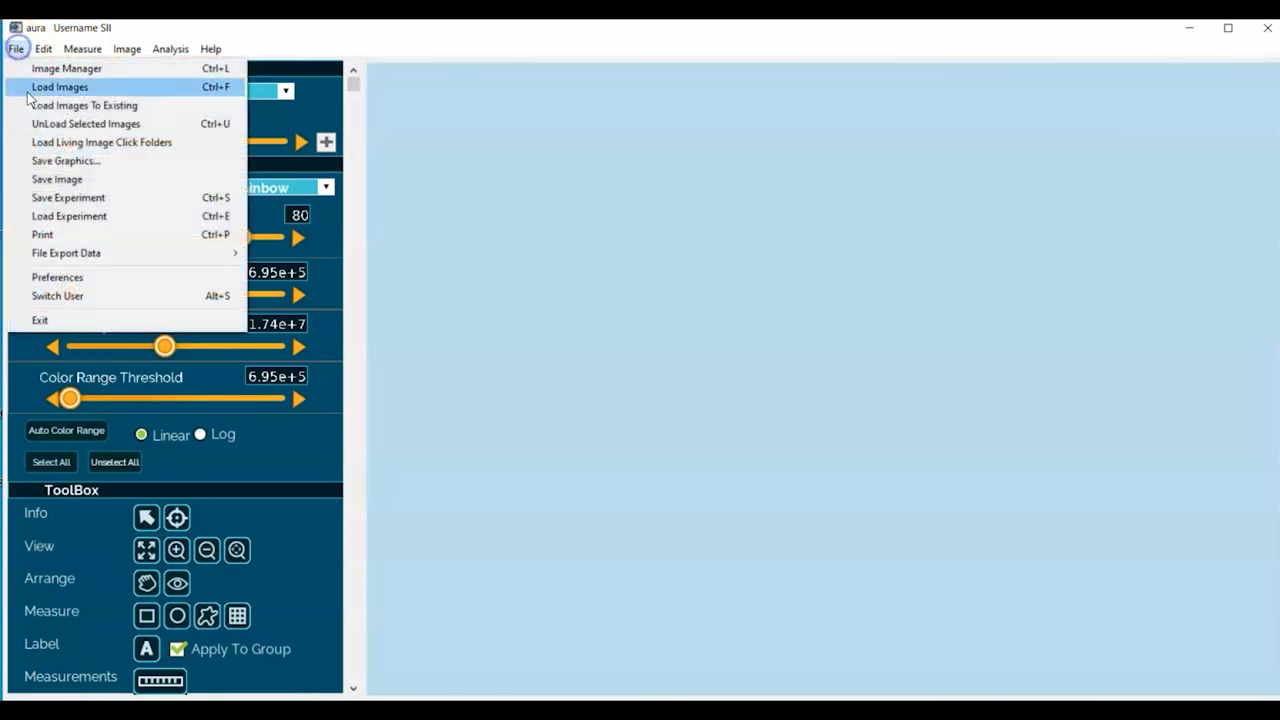
click(64, 198)
click(66, 215)
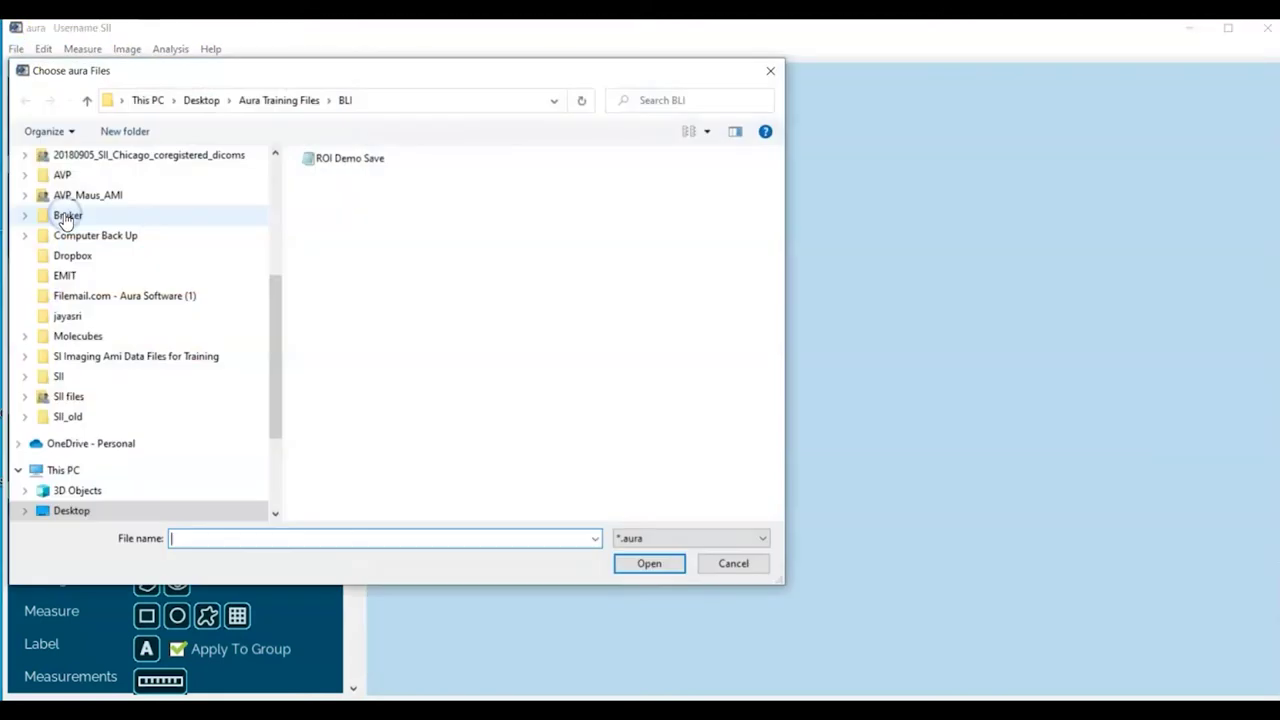
click(340, 158)
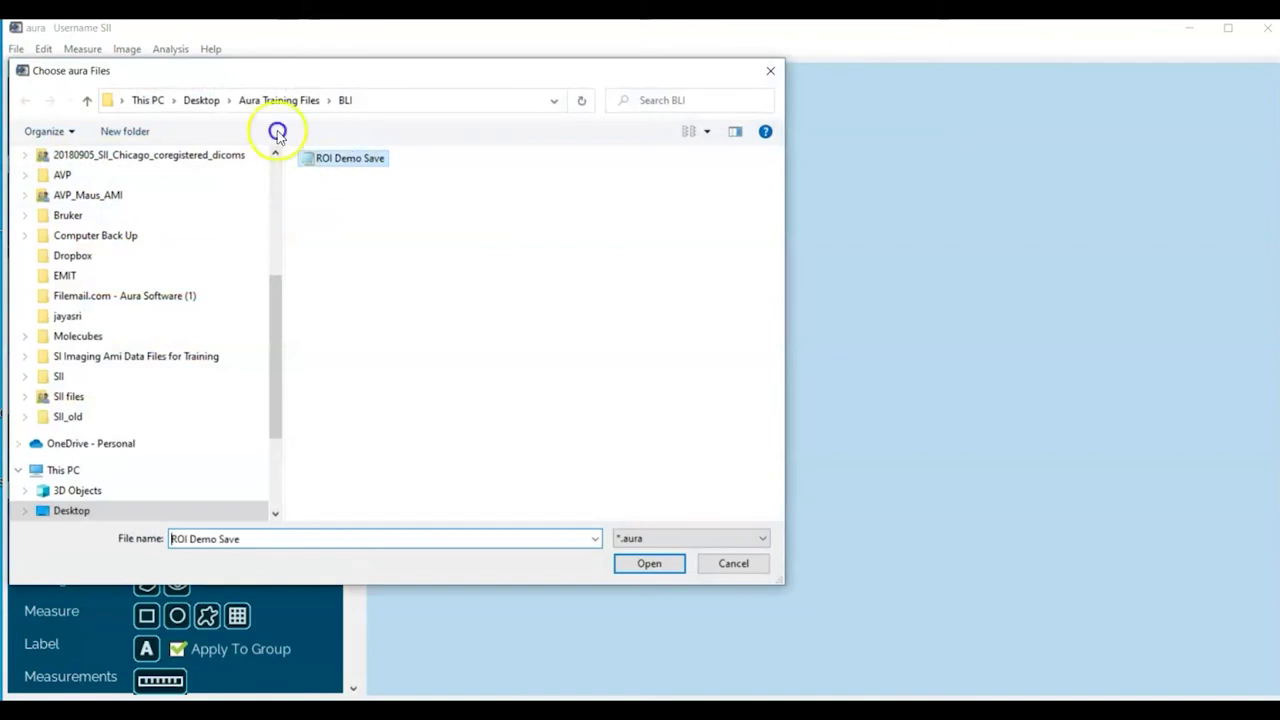
click(668, 566)
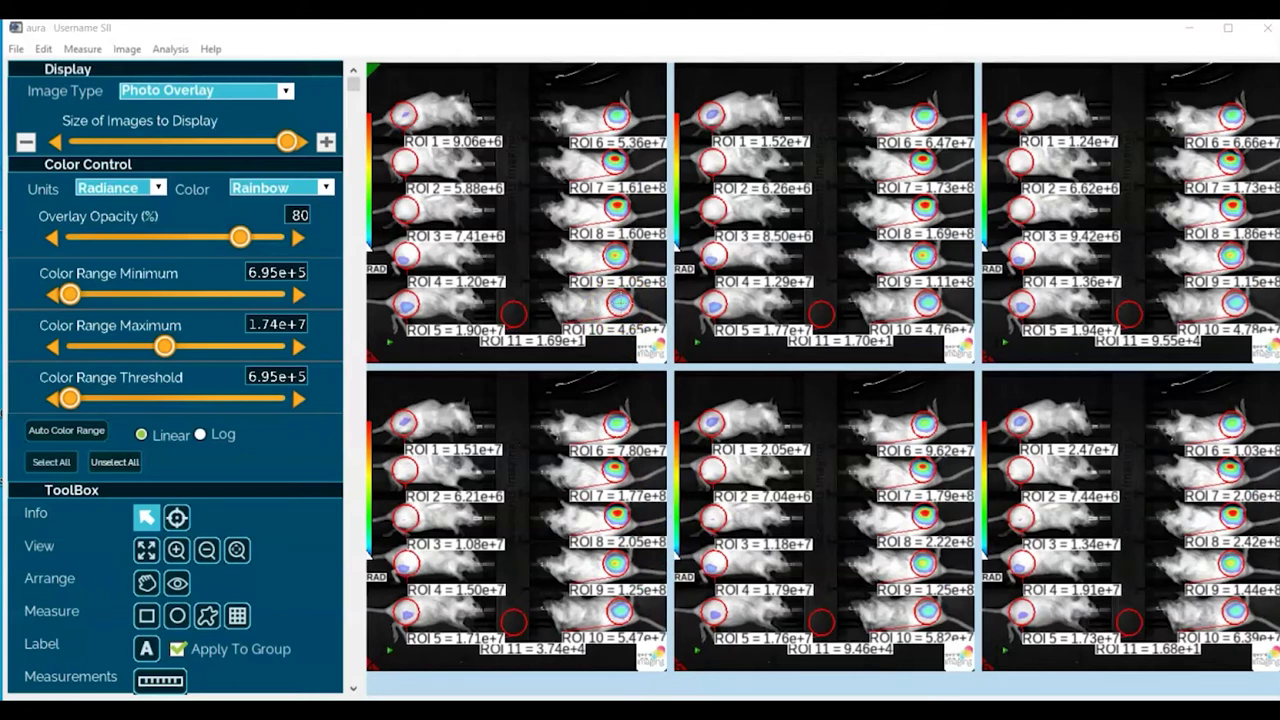
click(128, 622)
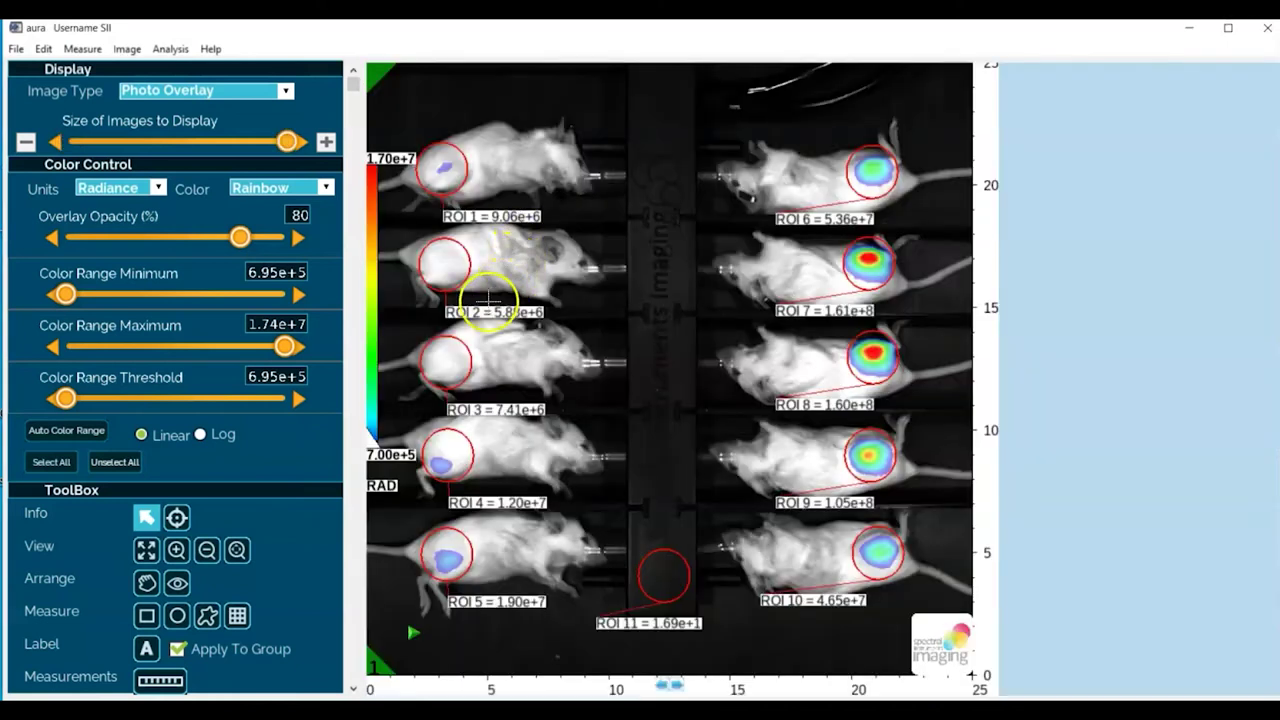
Step: Select the Color Range Minimum value so it can be replaced
double_click(286, 273)
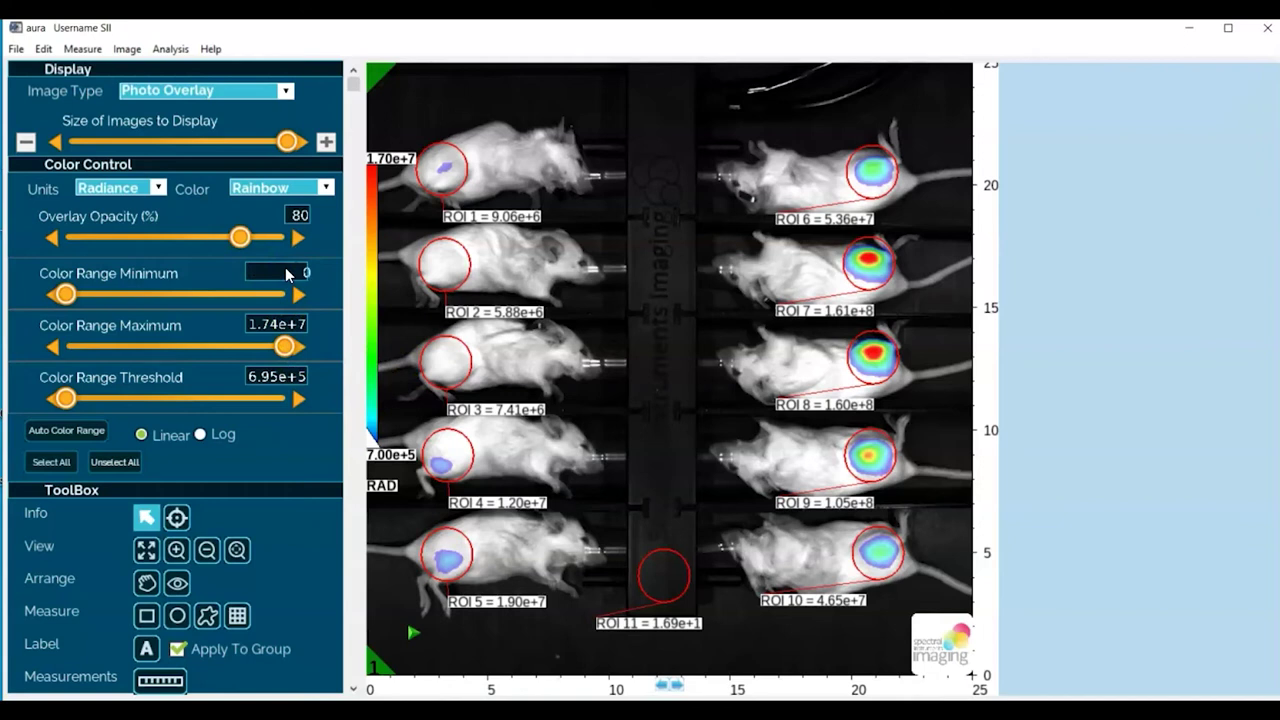
Step: Commit a Color Range Minimum of 0, then set the Color Range Threshold to 0
key(Return)
click(280, 385)
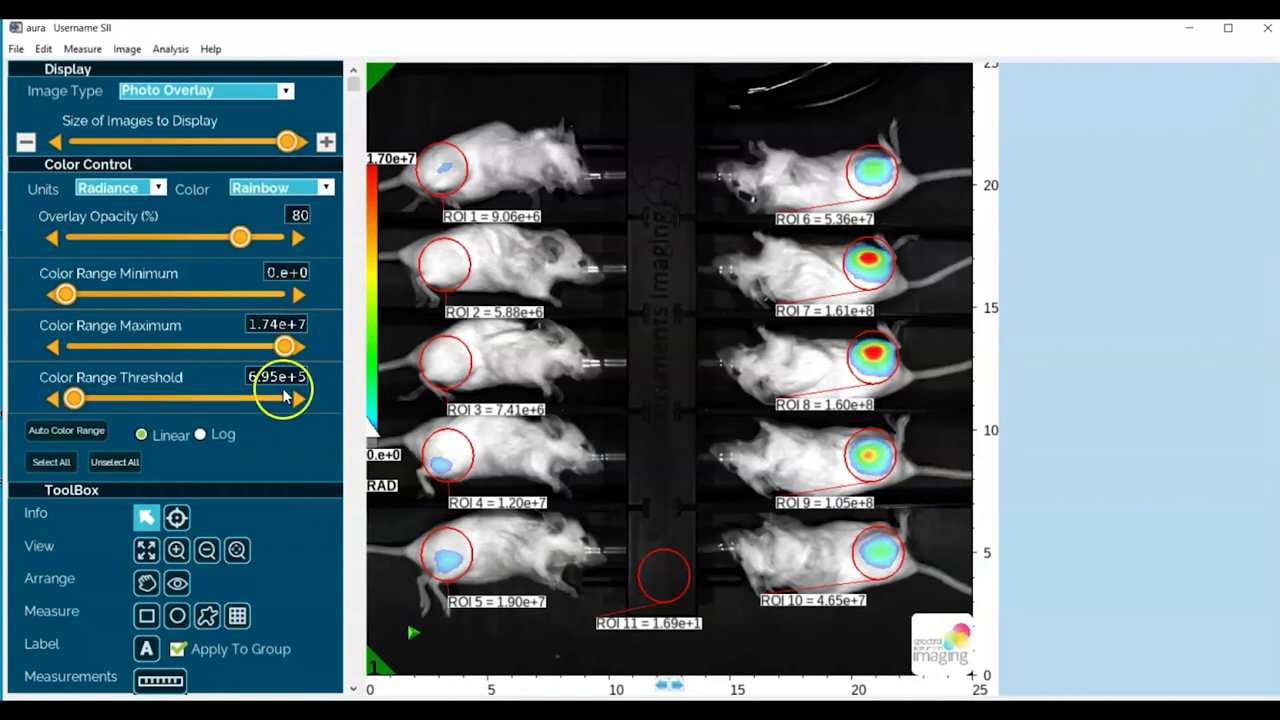
double_click(281, 382)
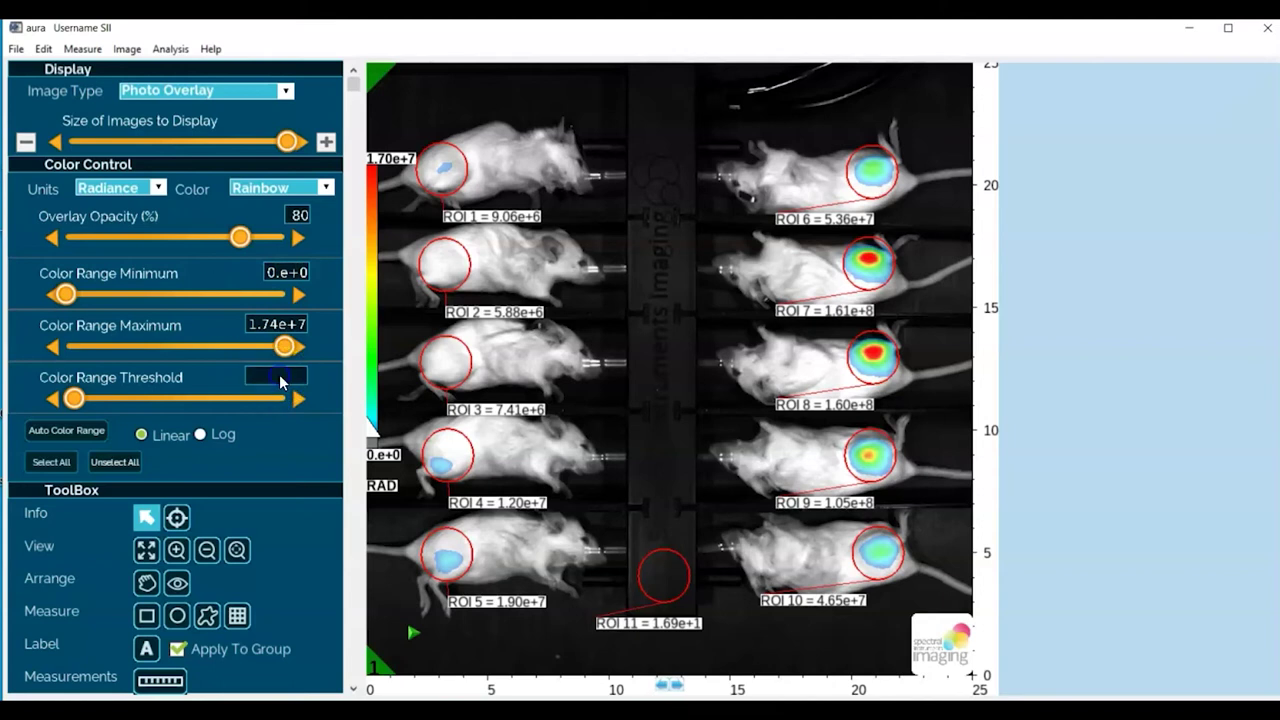
text(0e0)
key(Return)
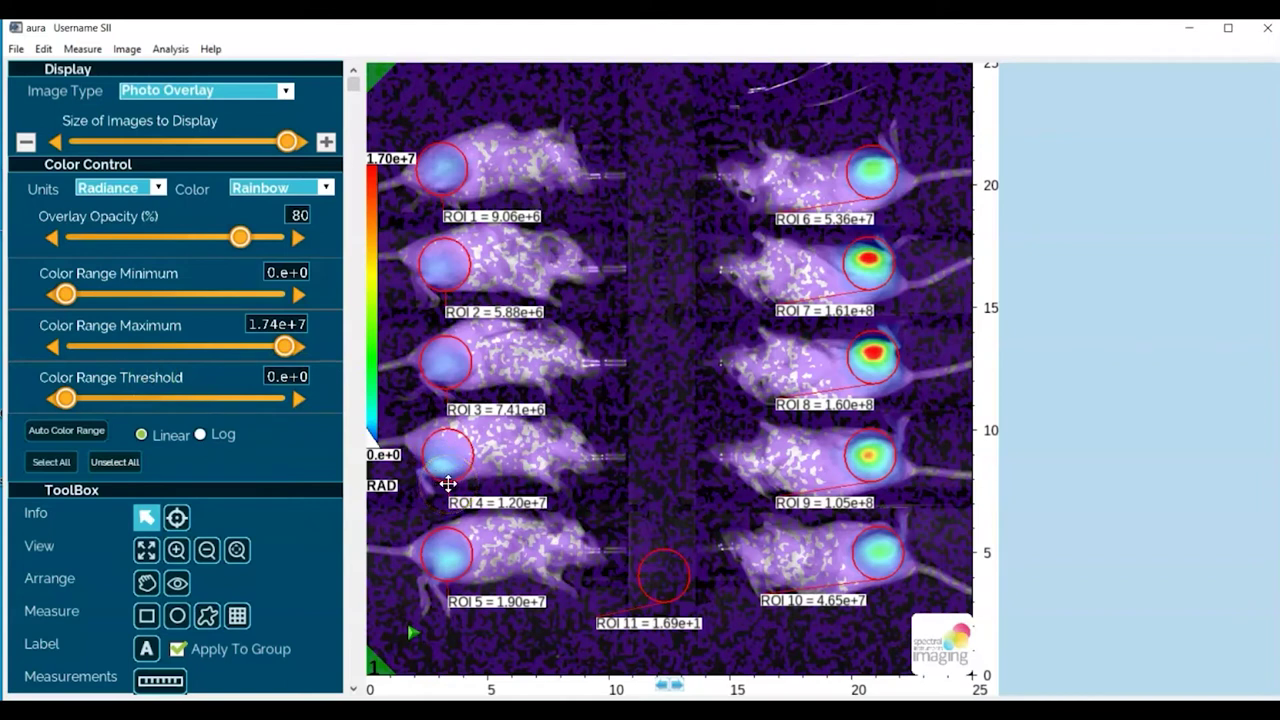
Step: Raise the Color Range Threshold to 6.5e4 to hide background noise
drag(448, 484, 585, 572)
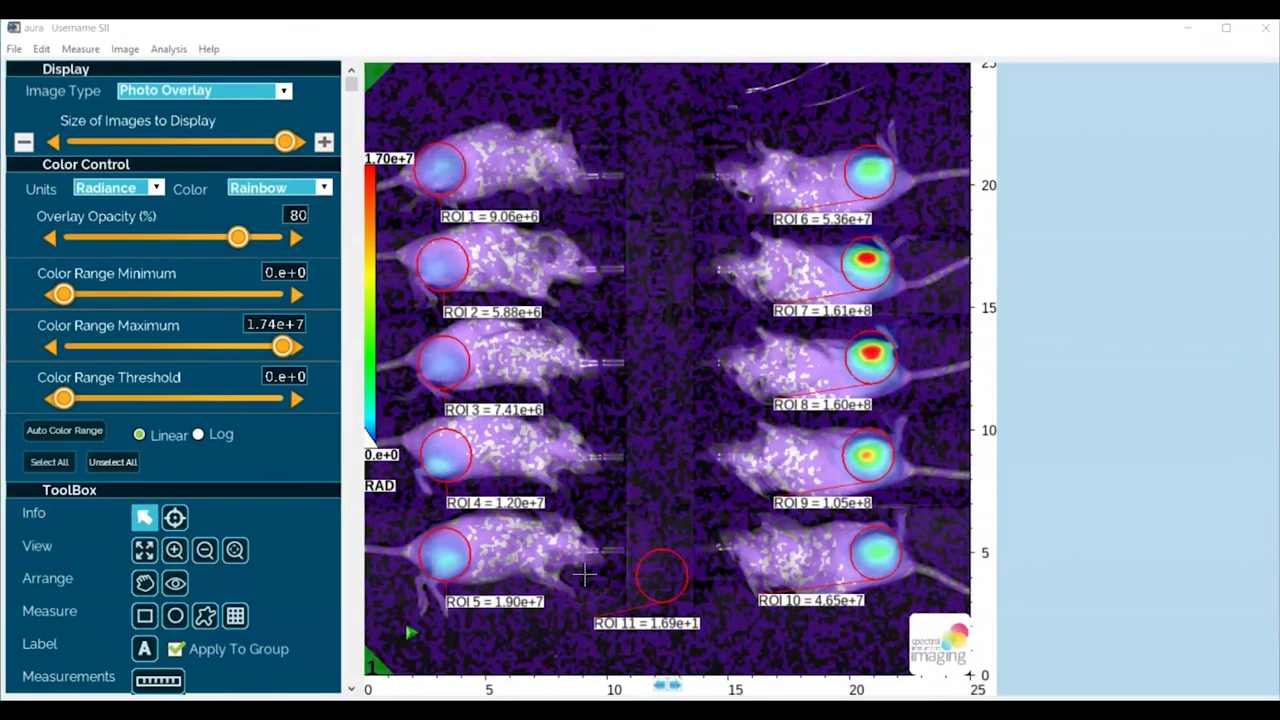
drag(176, 400, 78, 386)
click(111, 402)
drag(111, 402, 62, 398)
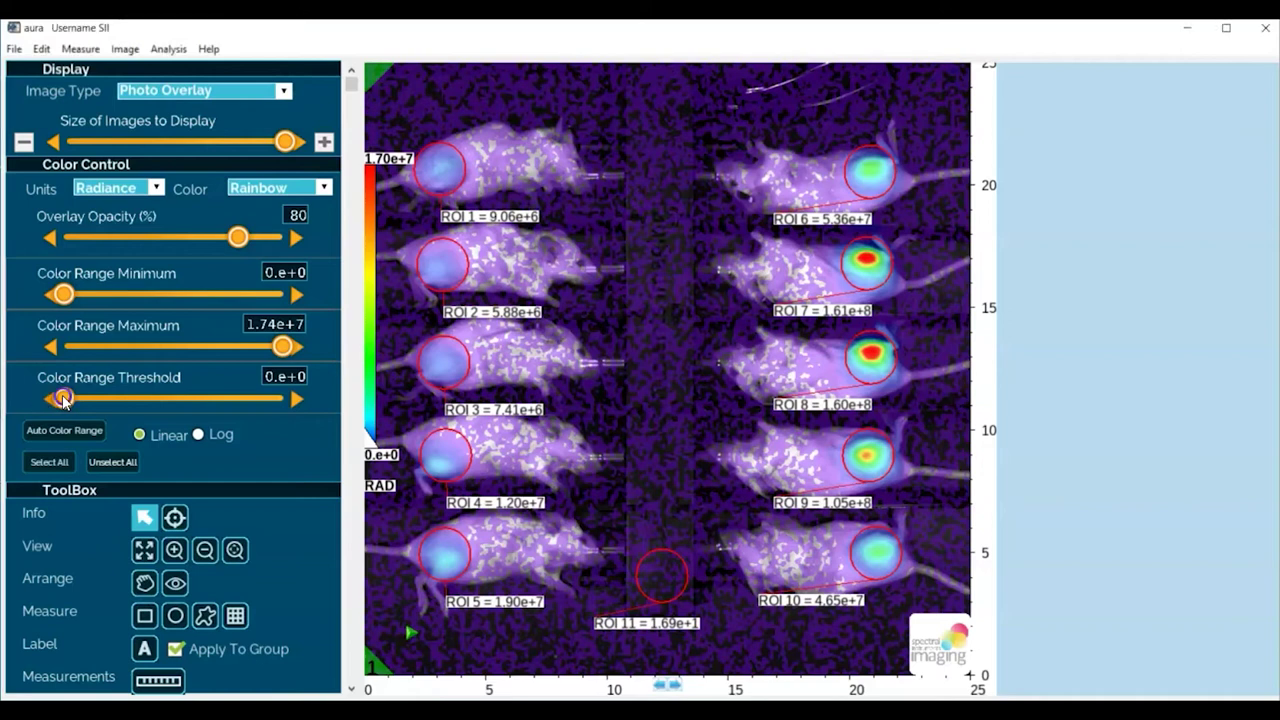
drag(66, 399, 65, 399)
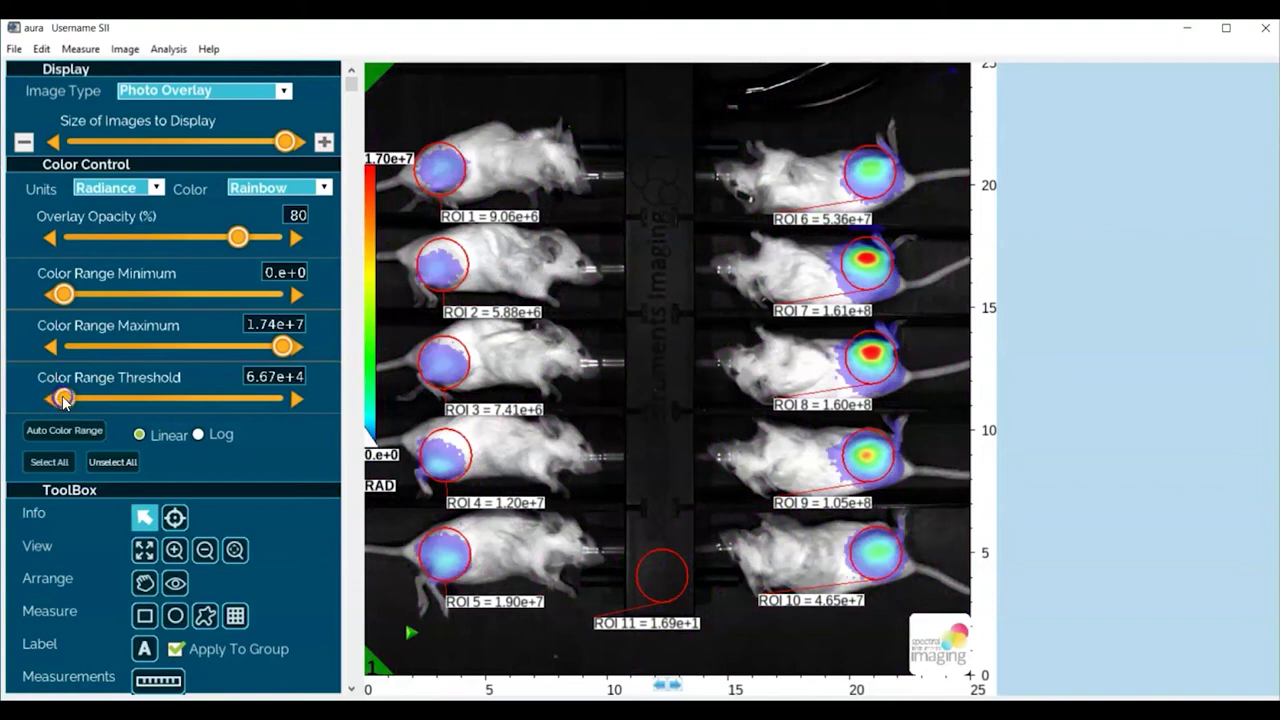
double_click(284, 376)
text(6.5e4)
key(Return)
Step: Set the Color Range Minimum to 6.5e4, matching the threshold
click(287, 273)
key(BackSpace)
key(BackSpace)
key(BackSpace)
key(BackSpace)
key(BackSpace)
text(6.5e4)
key(Return)
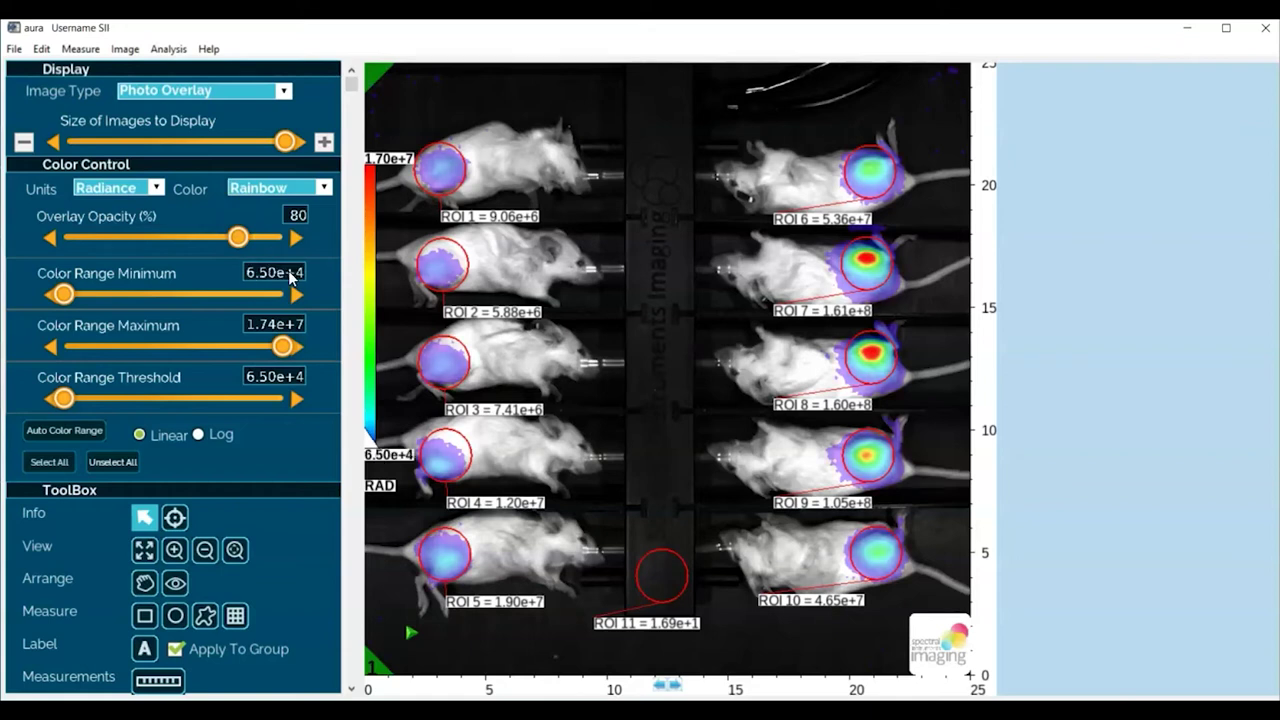
Step: Enter 1.50e+7 as the Color Range Maximum so the scale spans 6.50e+4 to 1.50e+7
click(275, 328)
click(277, 329)
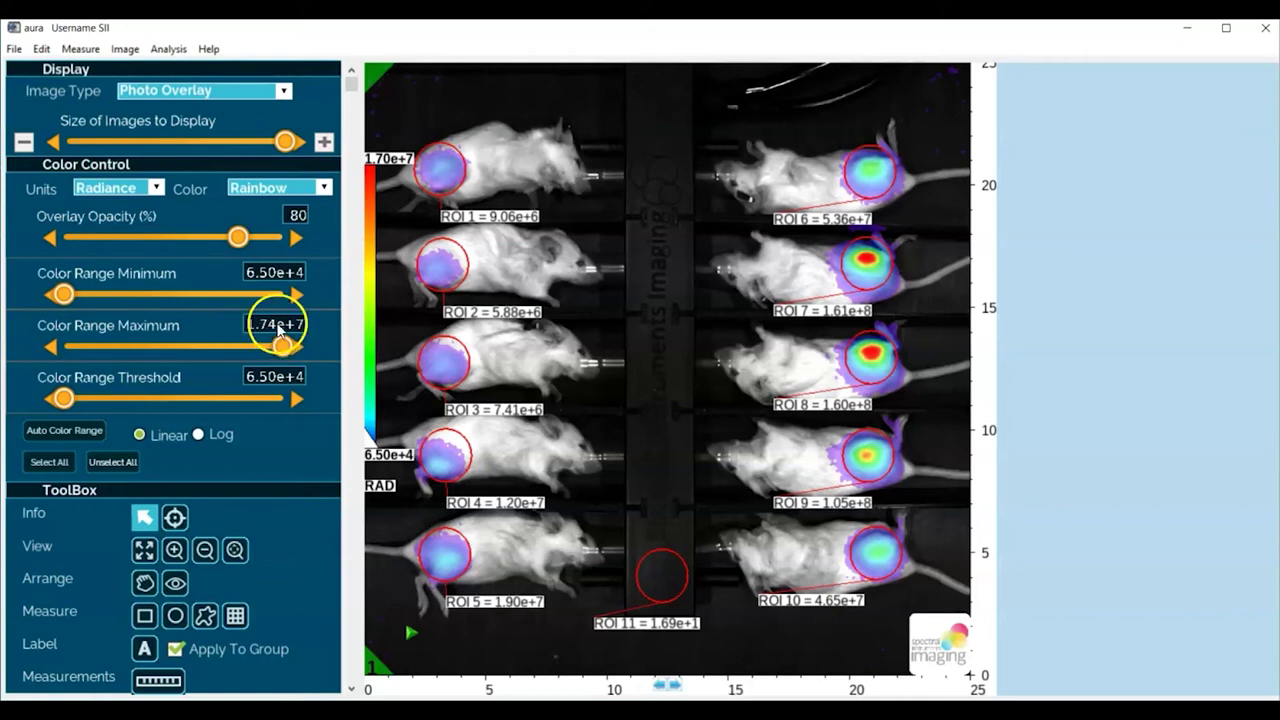
double_click(277, 329)
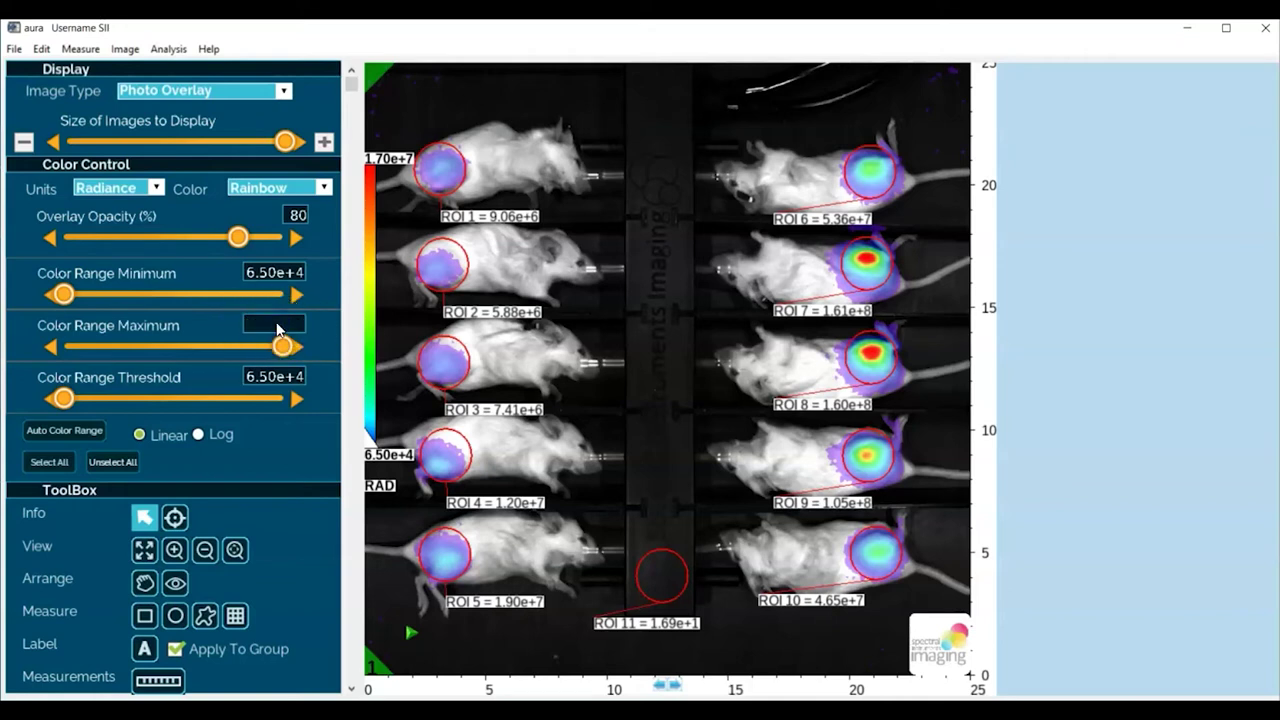
text(1.50e+7)
key(Return)
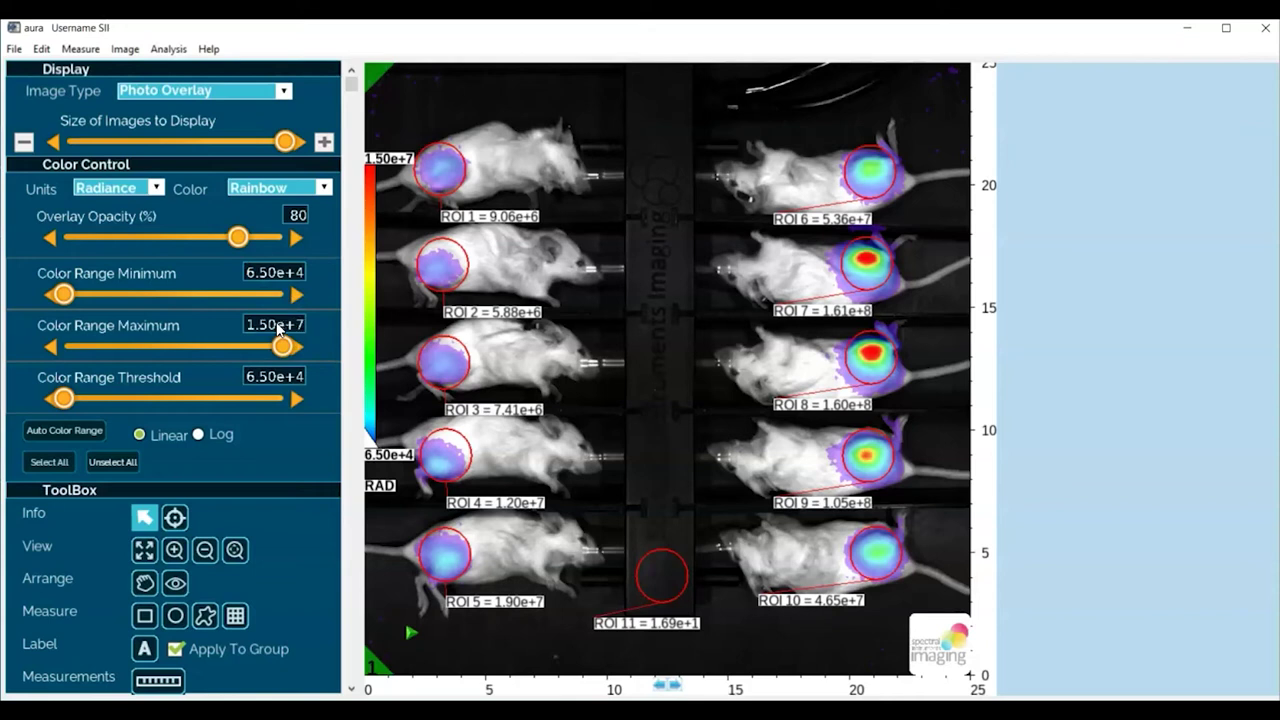
click(279, 331)
click(290, 335)
click(300, 346)
click(376, 360)
click(258, 384)
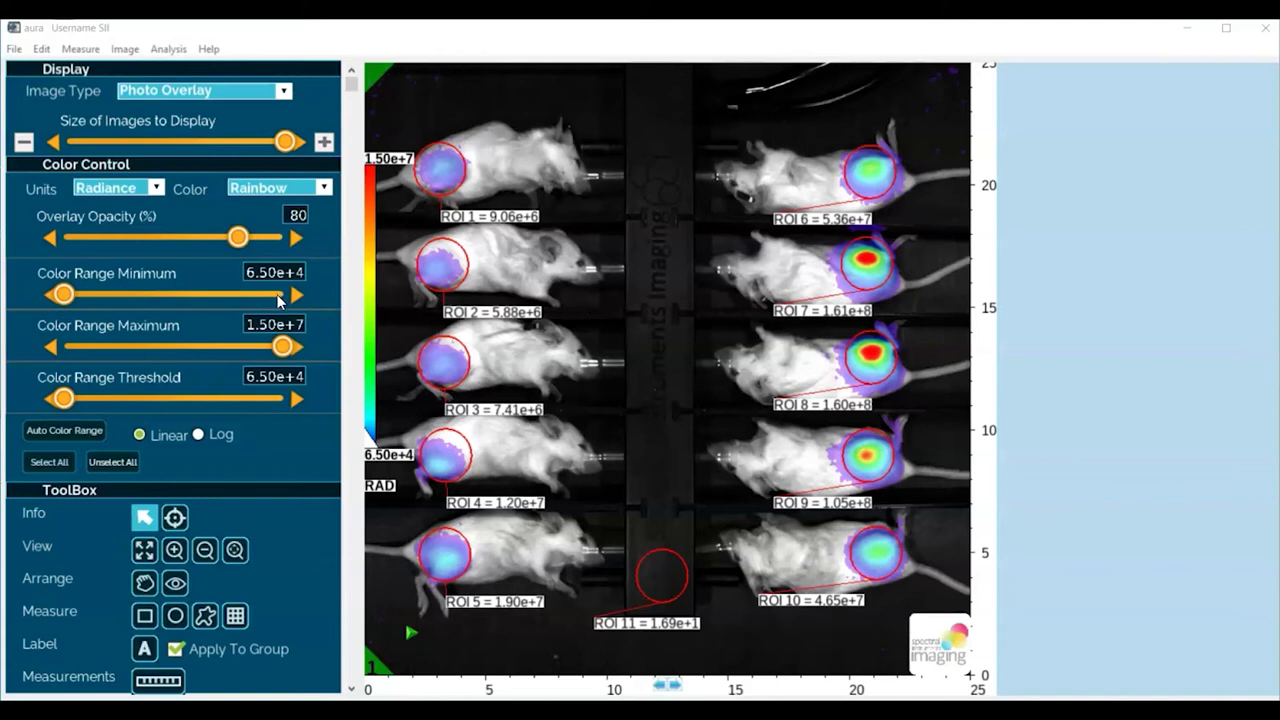
click(430, 352)
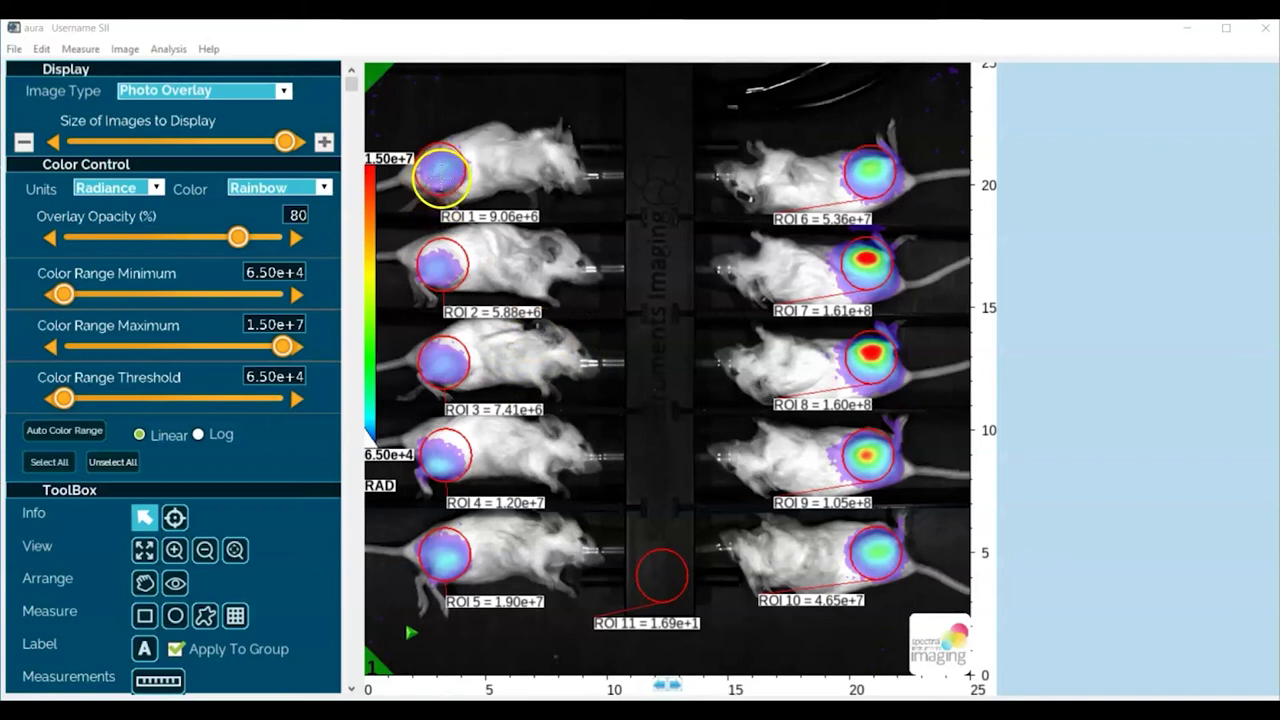
click(440, 178)
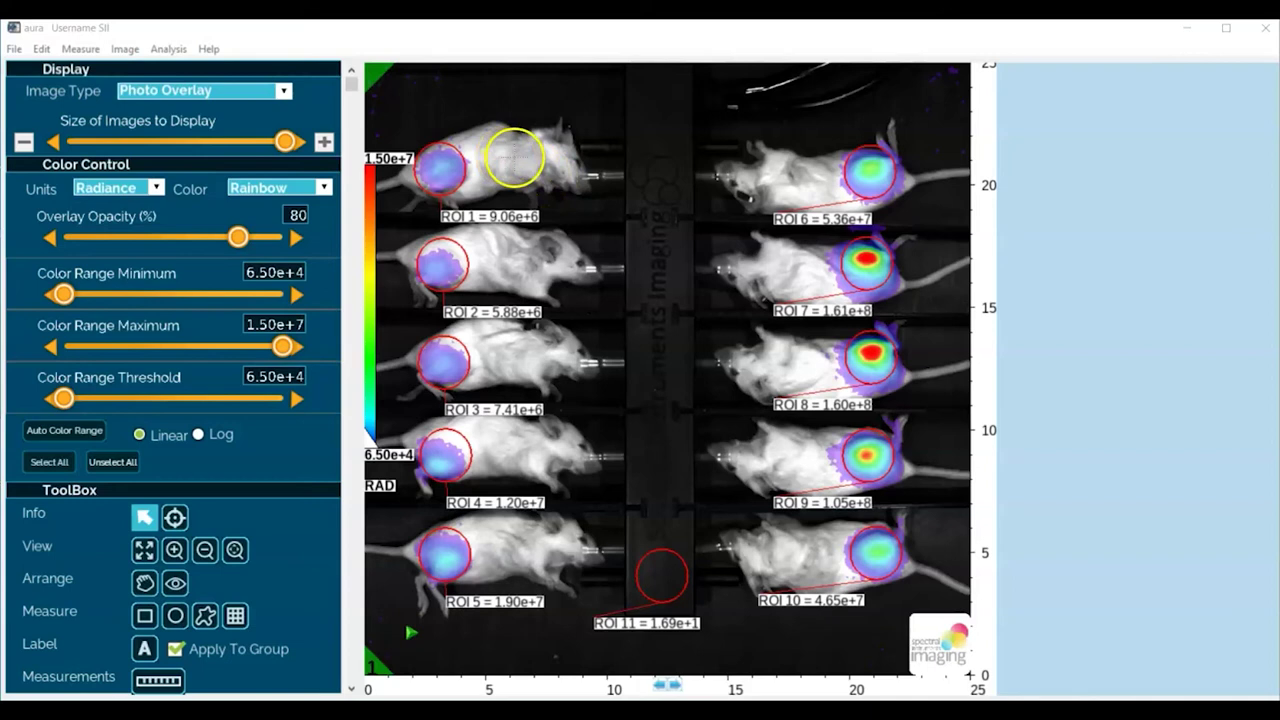
Step: Replace the old ROIs with one rectangle around the top-left mouse, replicated across all ten mice, and review their totals
right_click(514, 157)
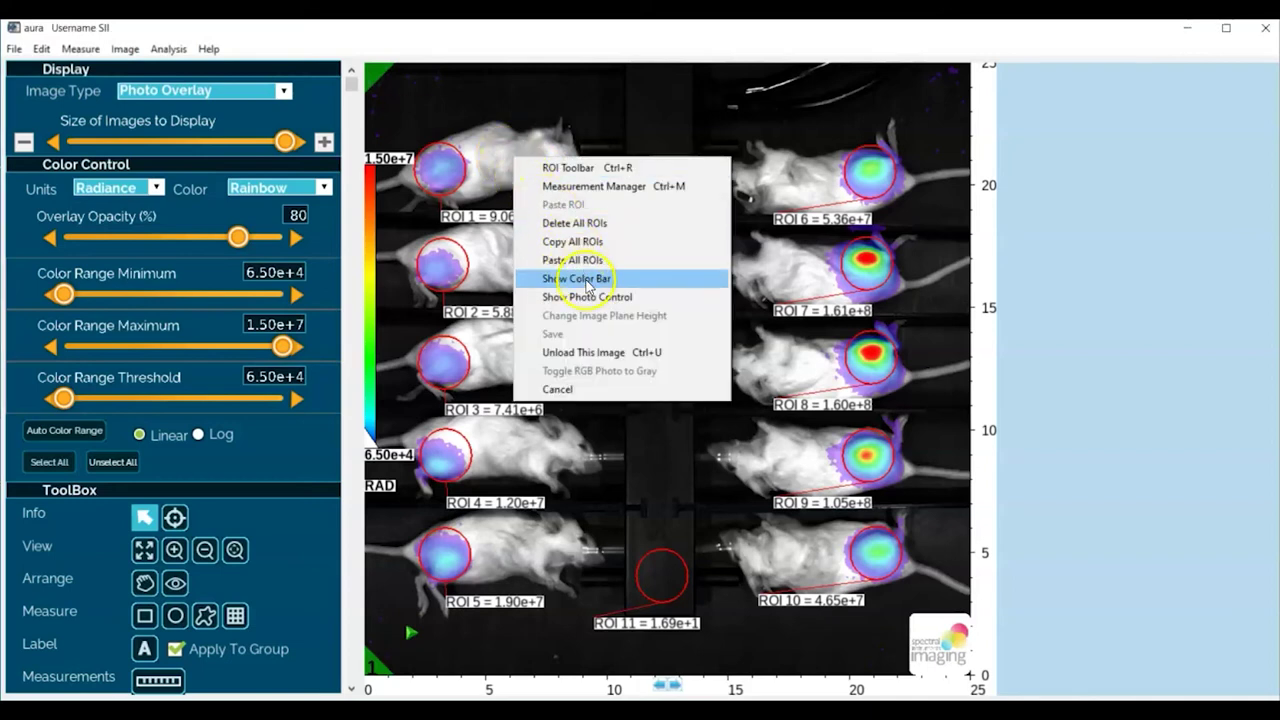
click(575, 226)
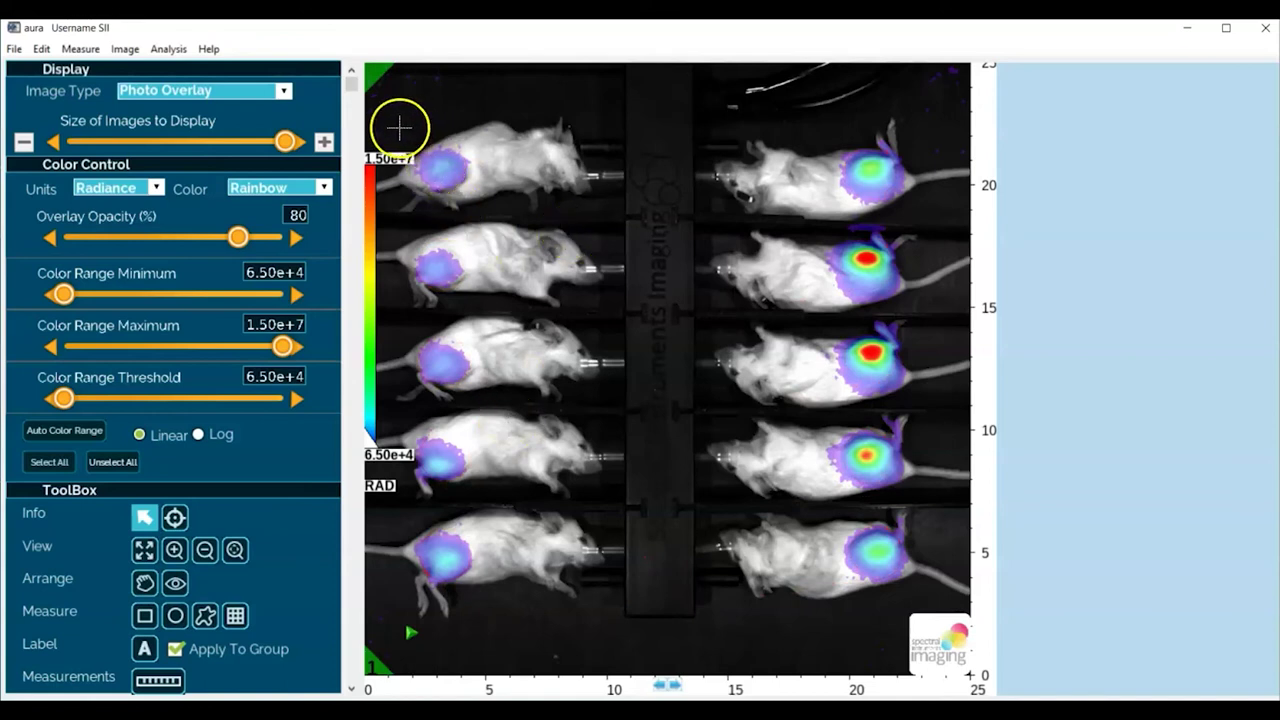
click(147, 621)
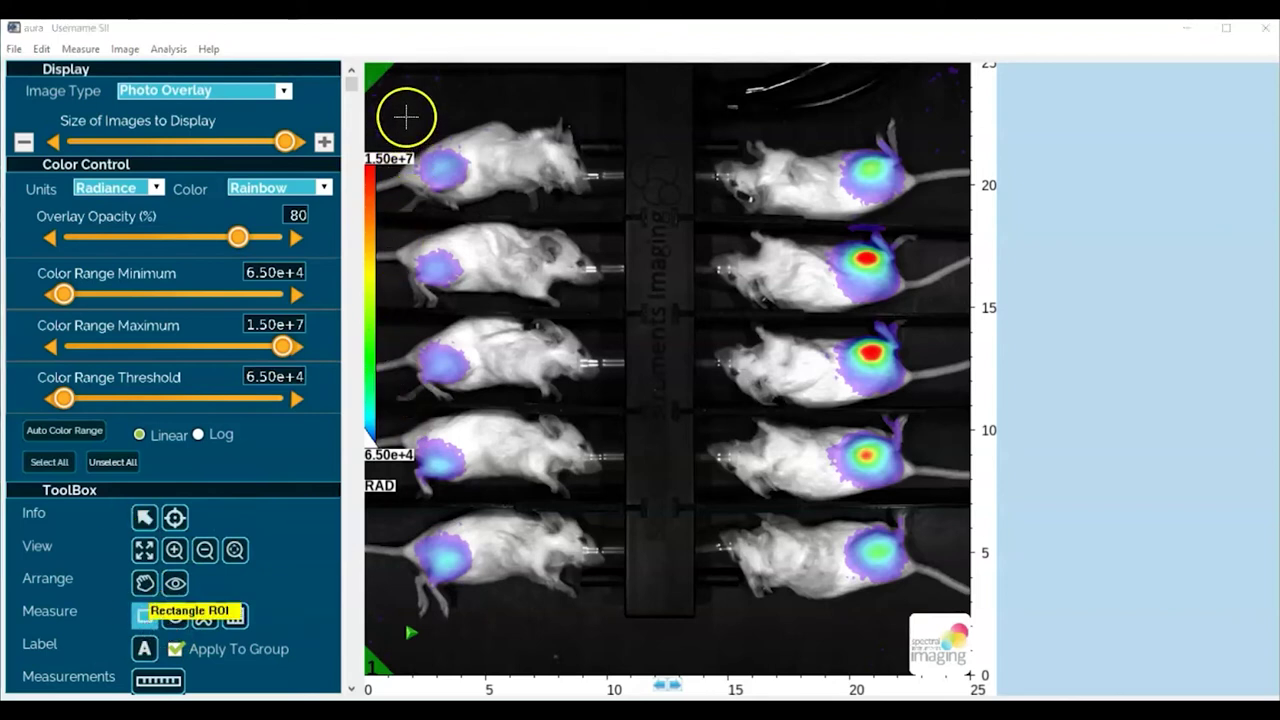
mouse_move(406, 117)
mouse_down()
mouse_move(434, 194)
mouse_move(529, 220)
mouse_move(590, 212)
mouse_up()
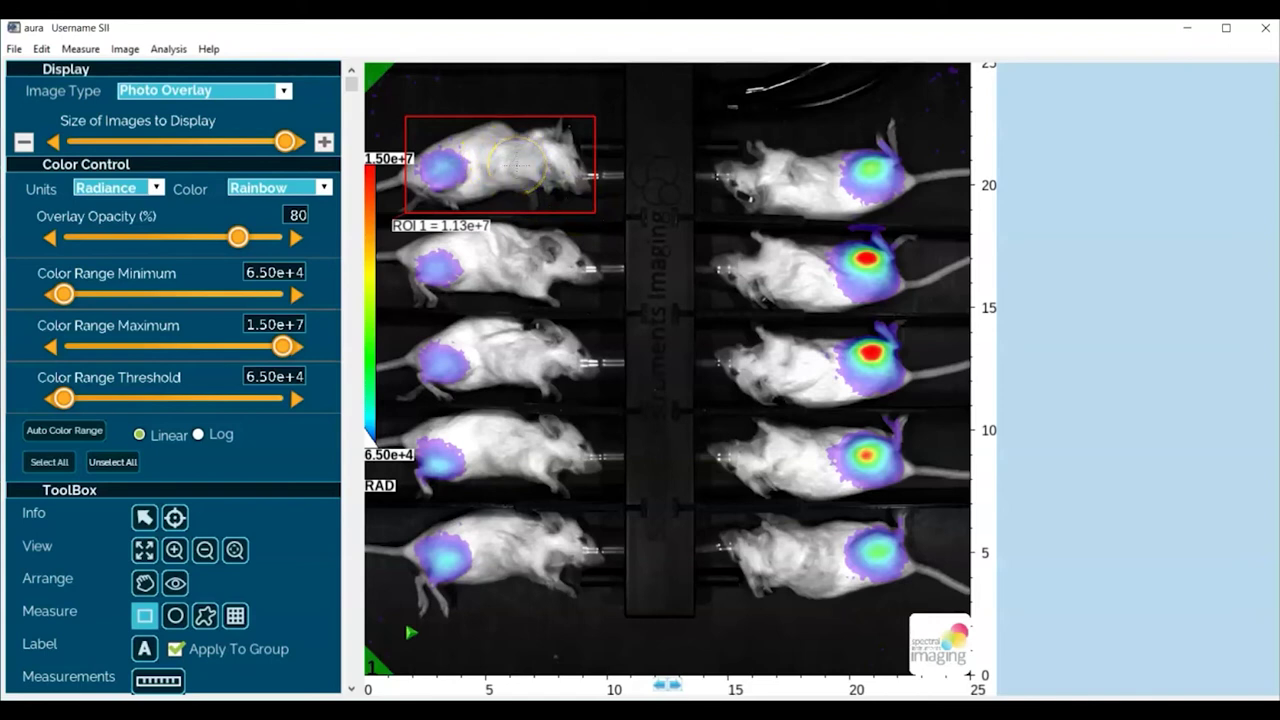
click(508, 160)
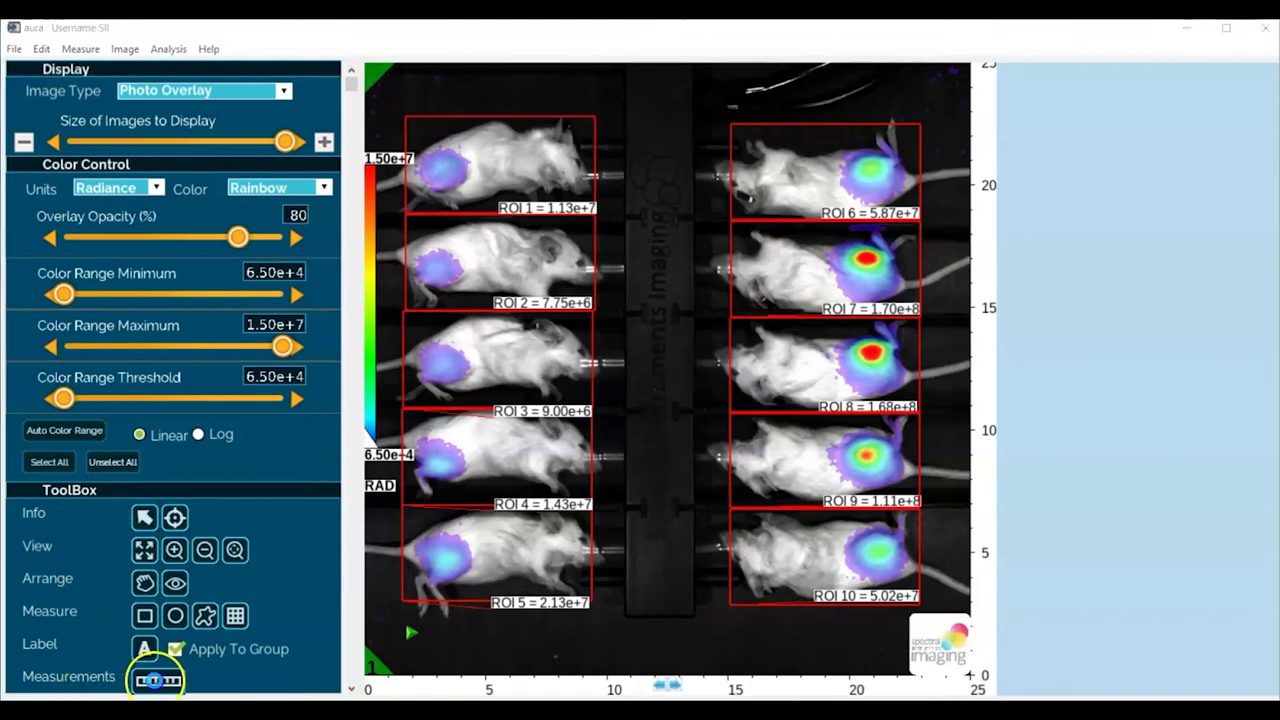
click(153, 680)
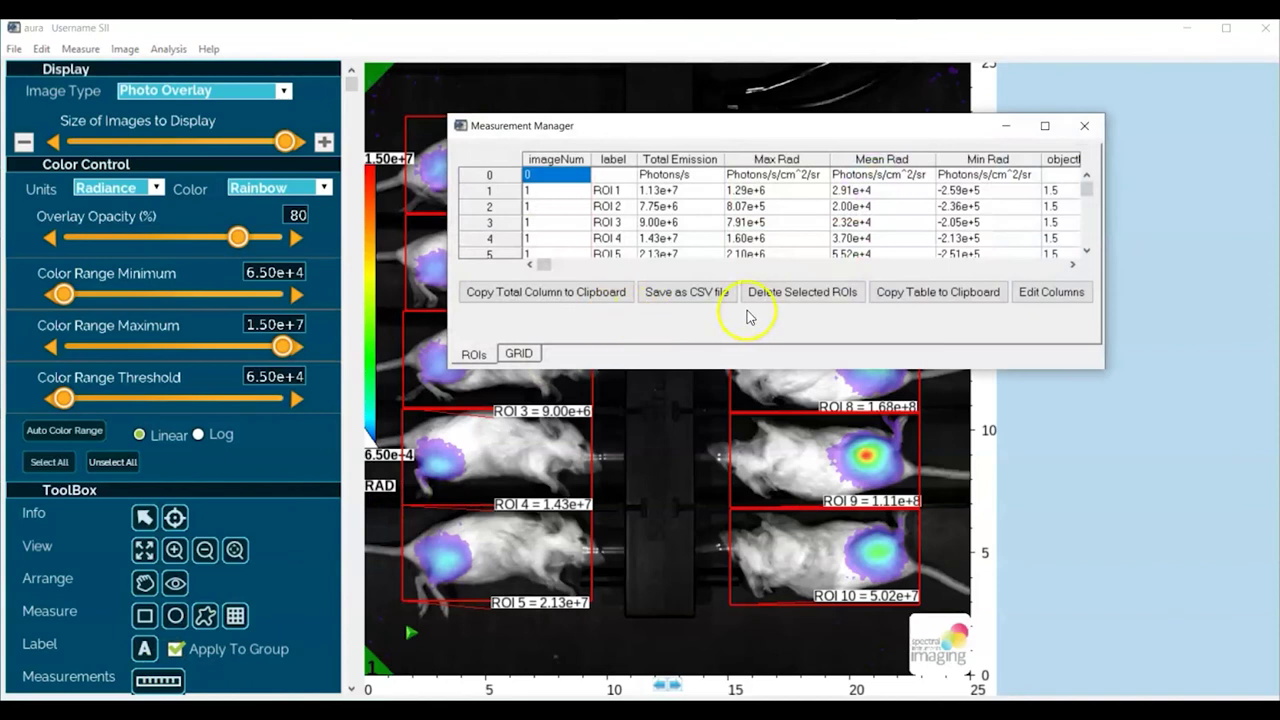
click(1087, 122)
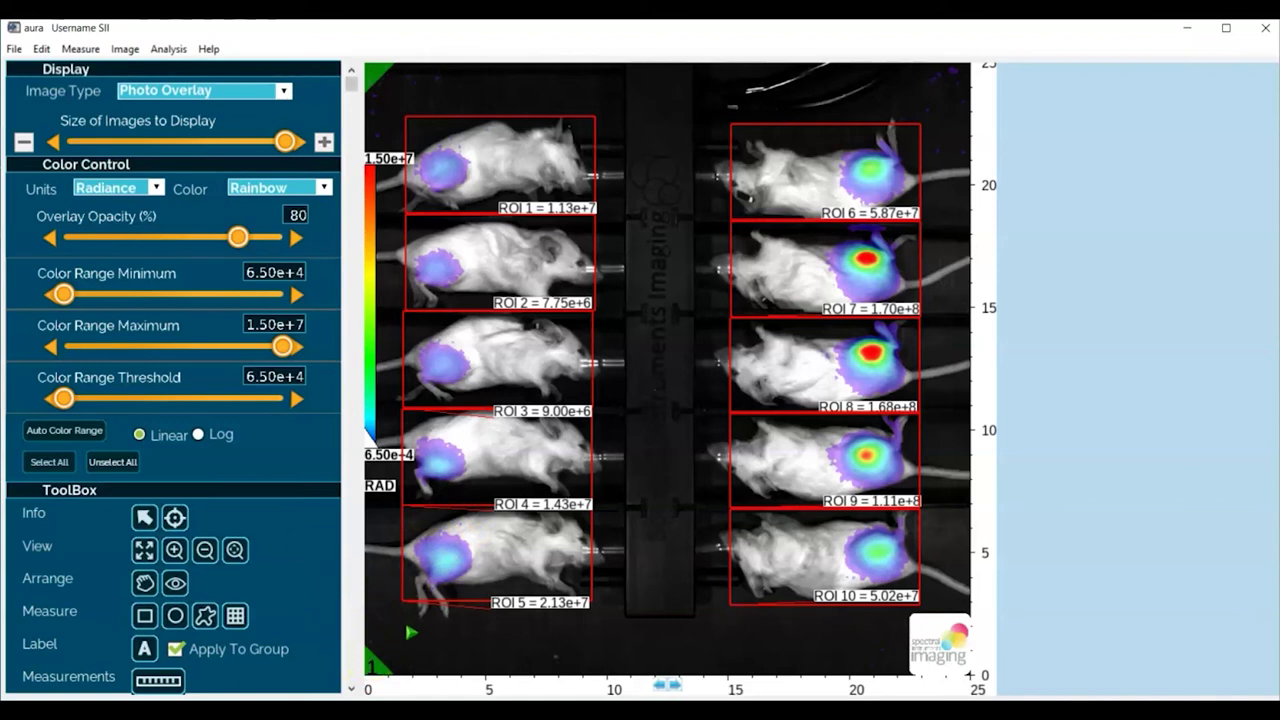
Step: Shrink the image display so all six images fit, and select every image
click(24, 143)
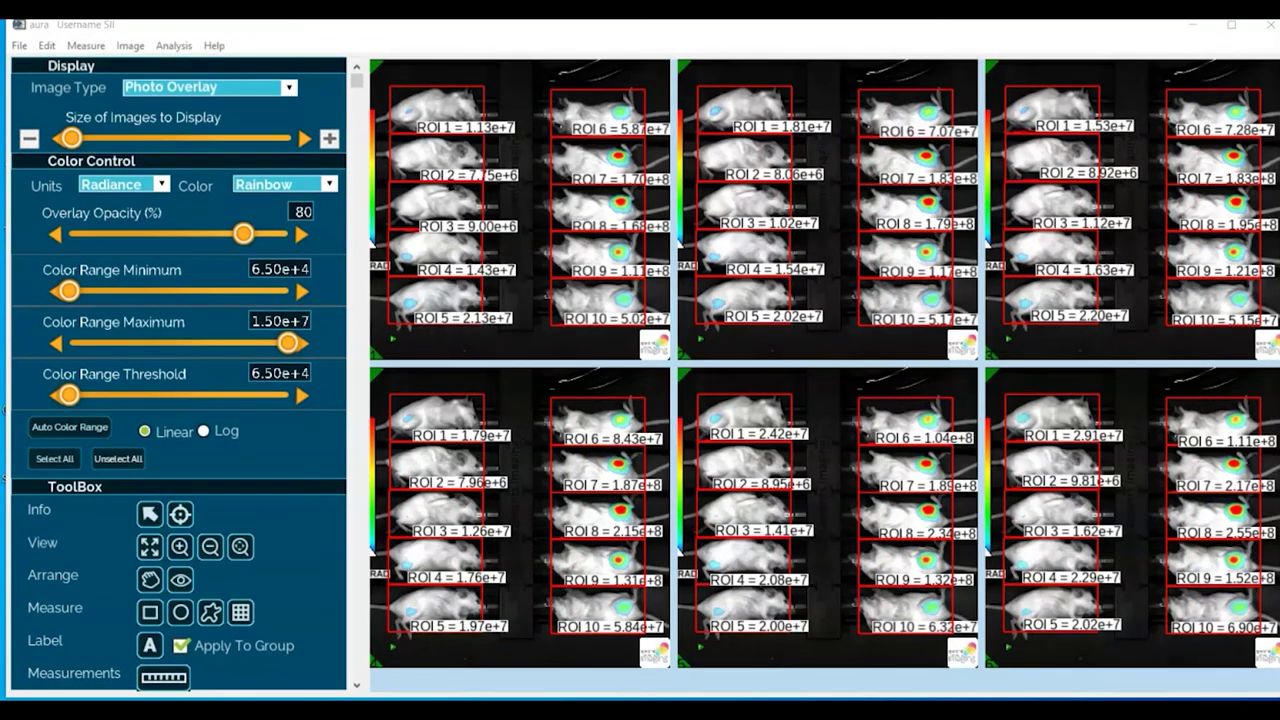
click(72, 650)
click(52, 460)
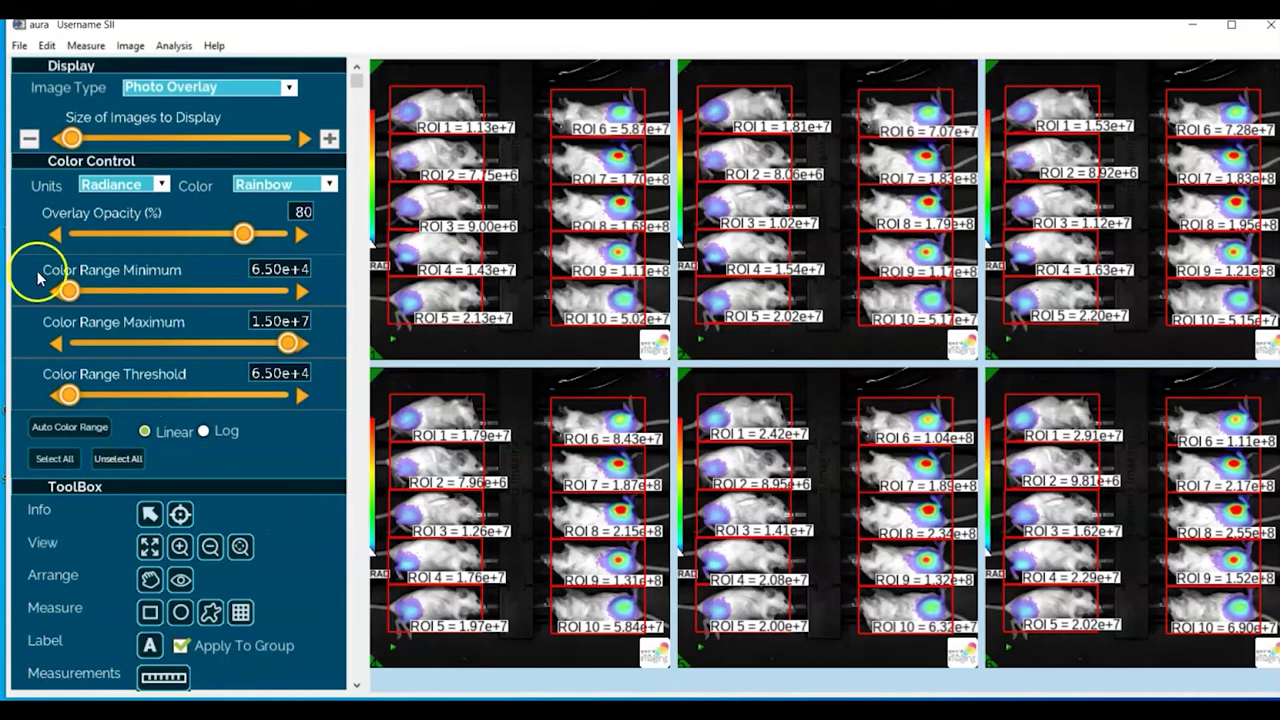
click(18, 47)
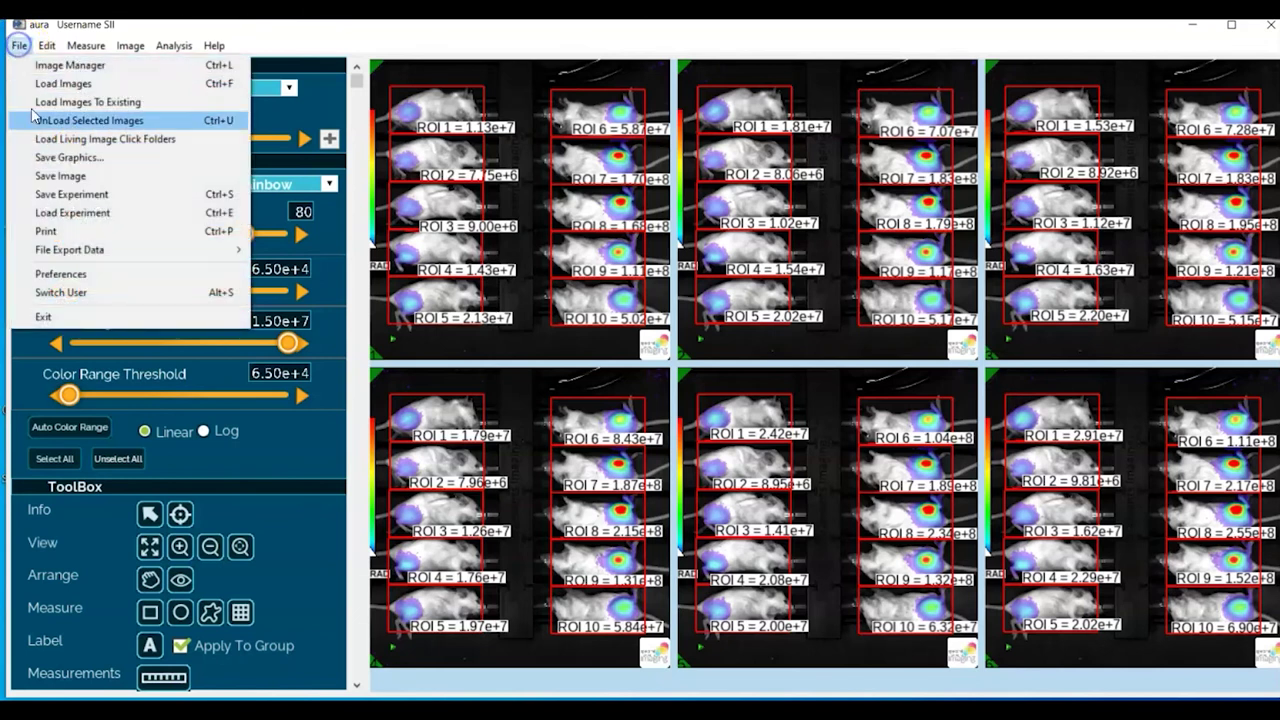
Step: Save the experiment in the BLI folder, renaming 'ROI Demo Save' by replacing 'Save' with '_'
click(49, 198)
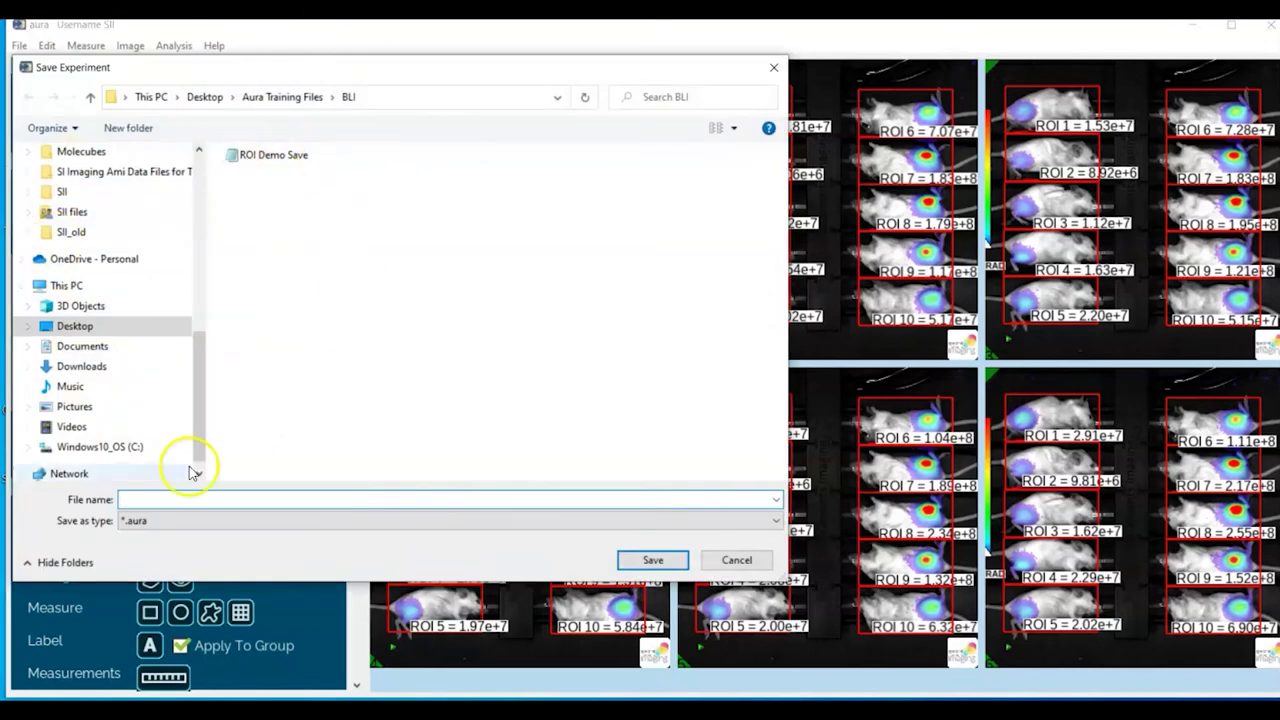
click(290, 157)
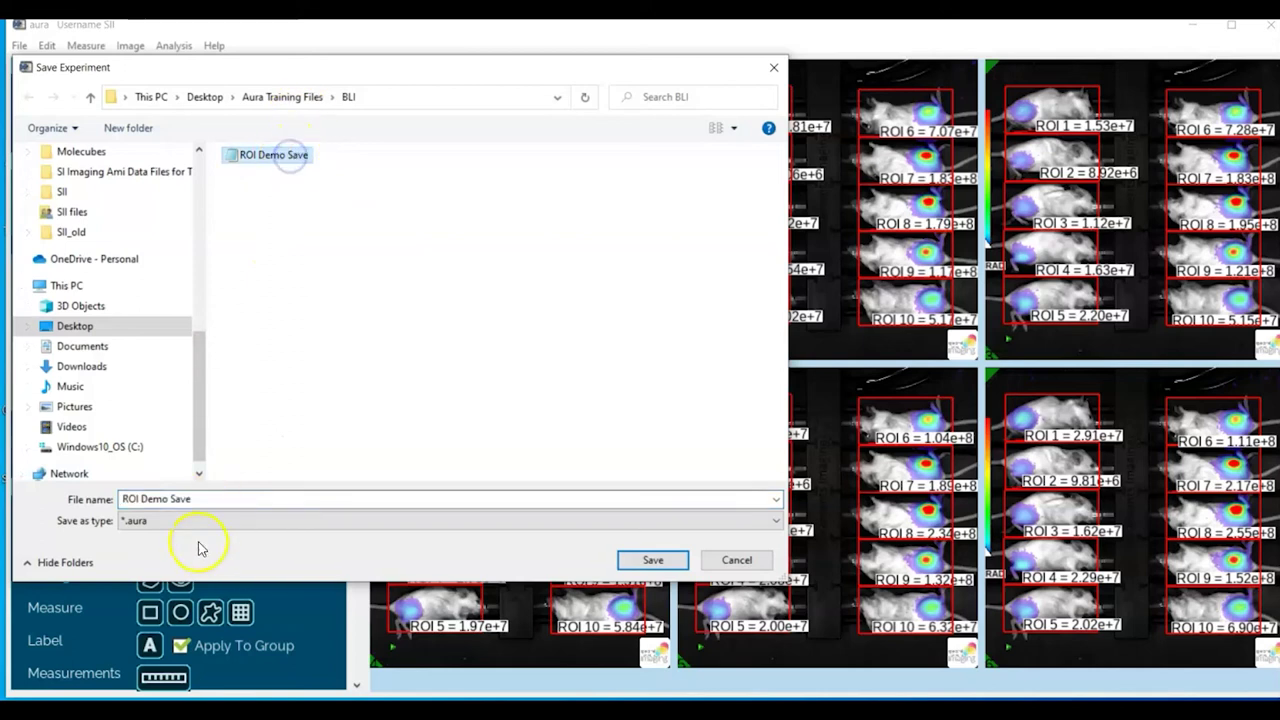
click(186, 500)
double_click(190, 500)
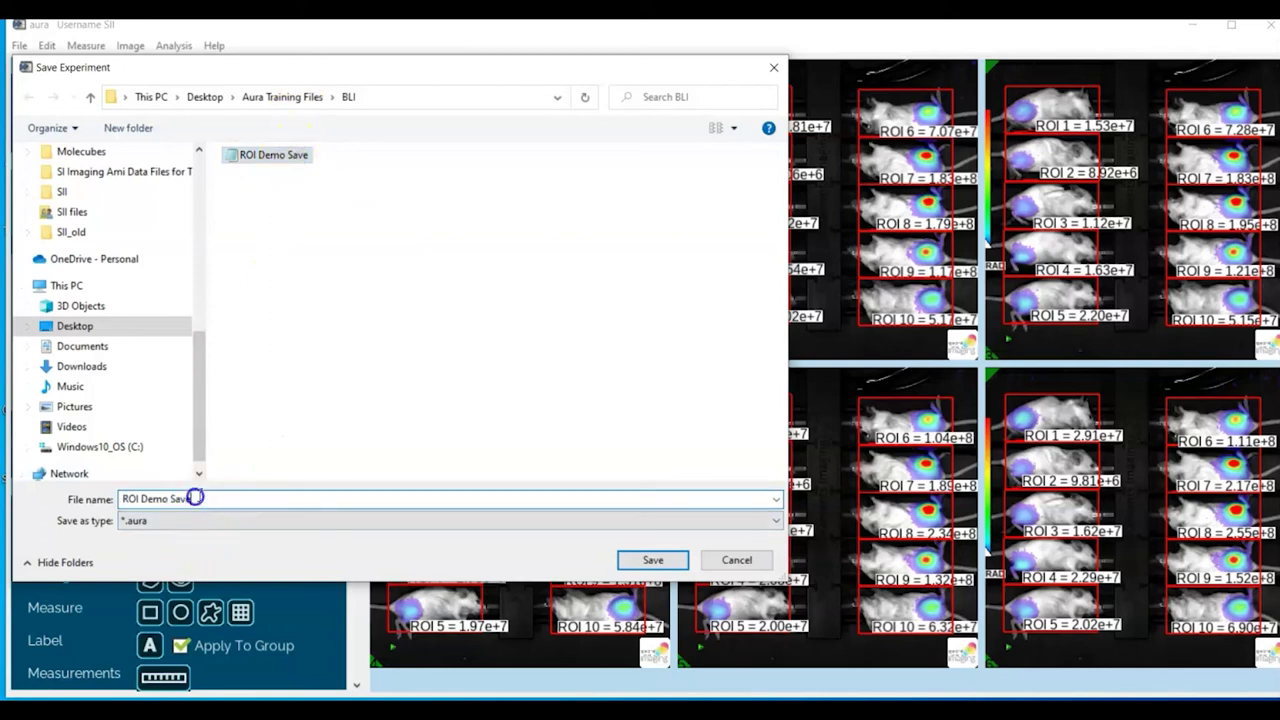
text(_)
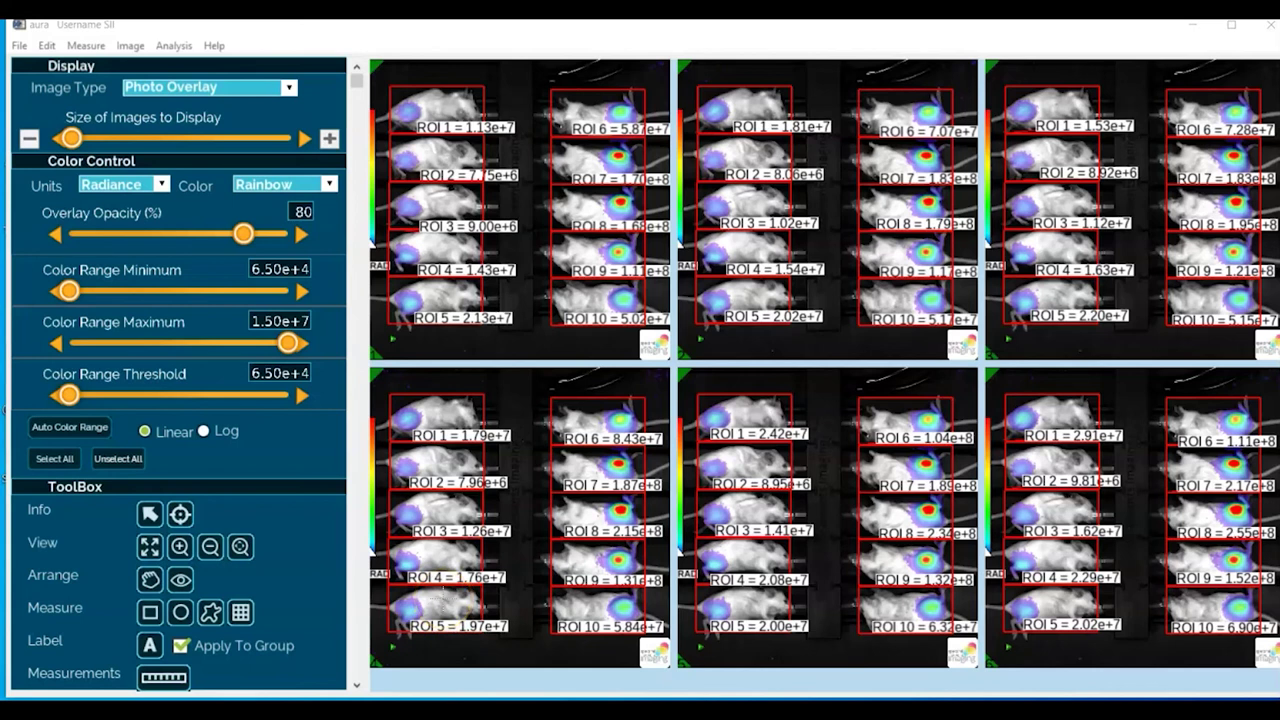
double_click(524, 333)
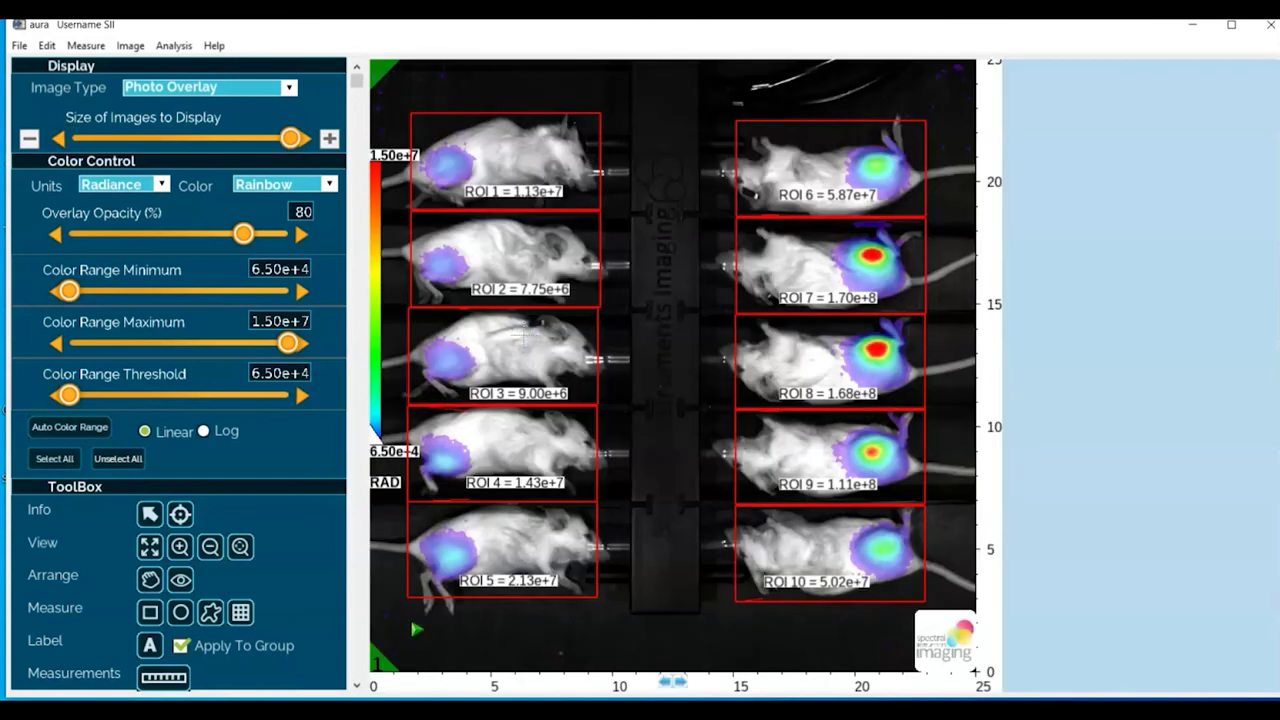
Step: Save image 1's ROIs to the file '10 mouse ROI', overwriting the existing one
click(87, 46)
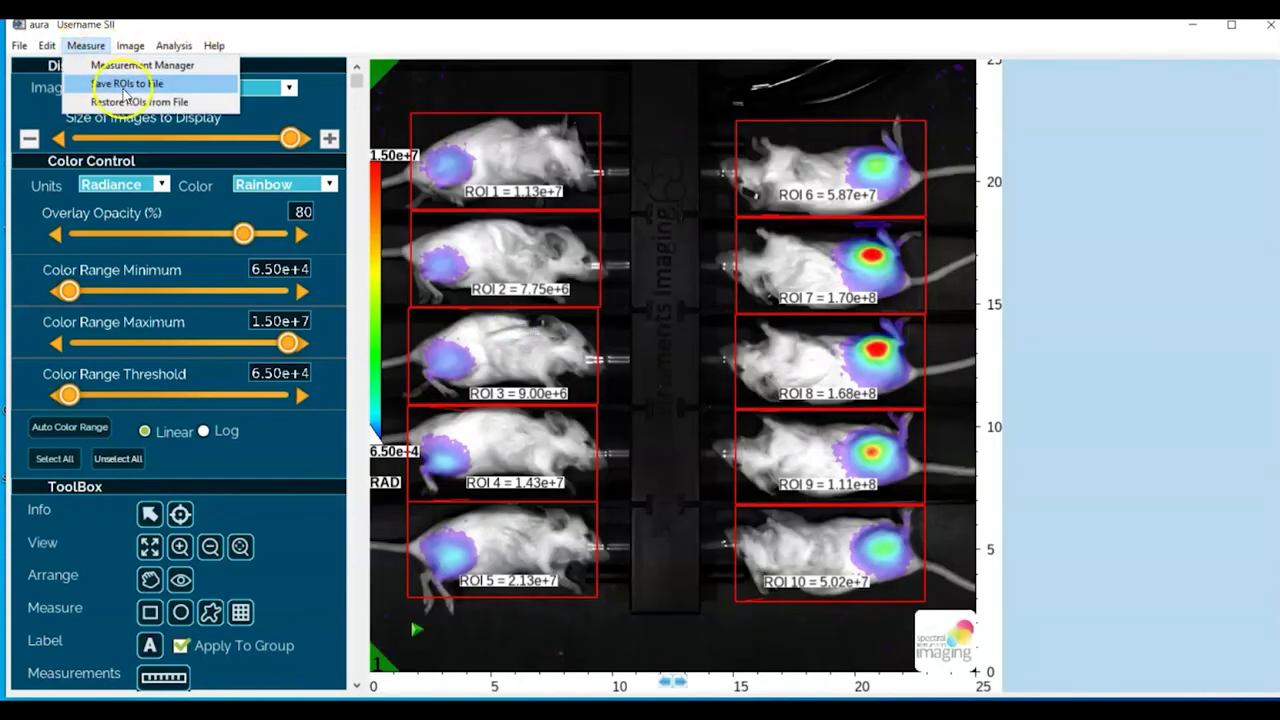
click(126, 84)
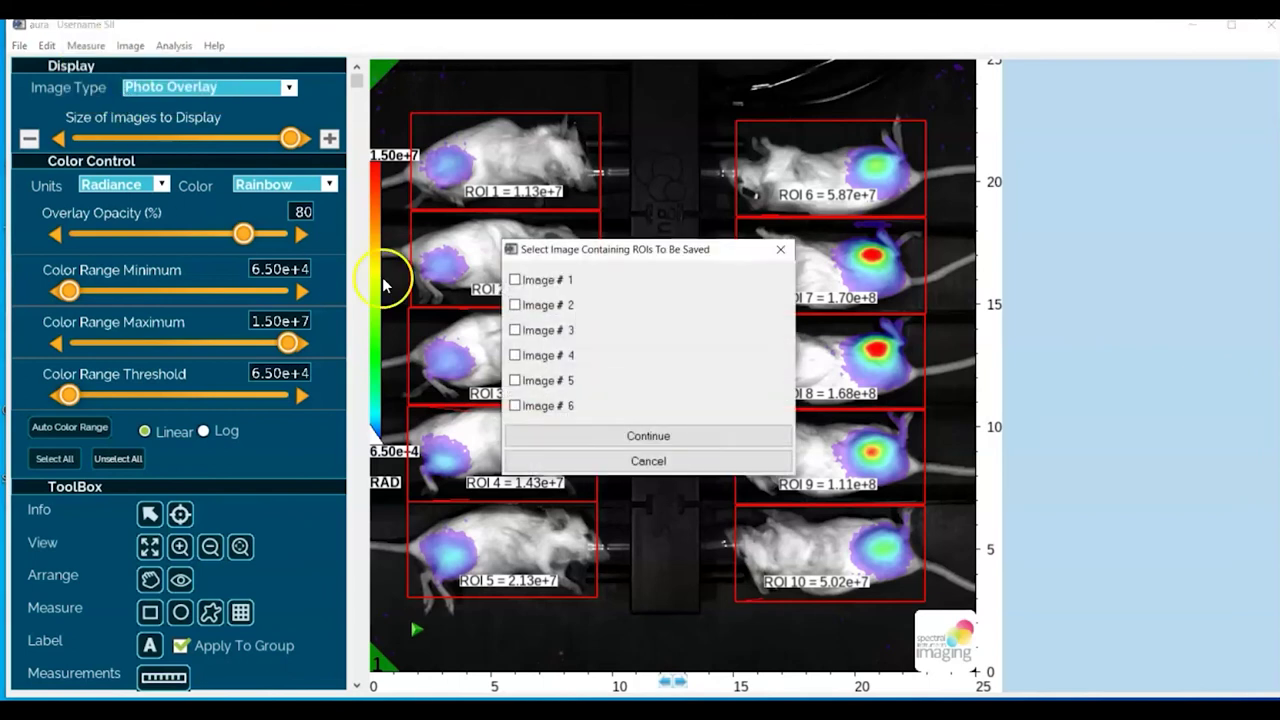
click(515, 280)
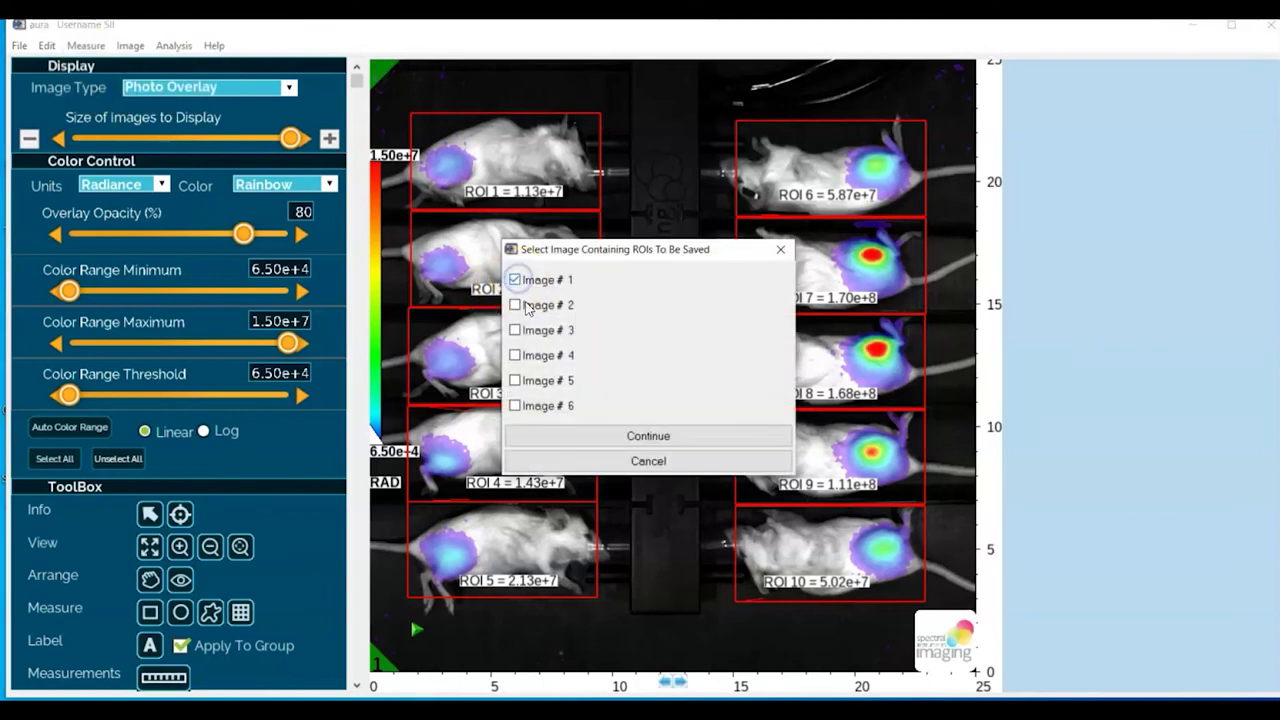
click(668, 436)
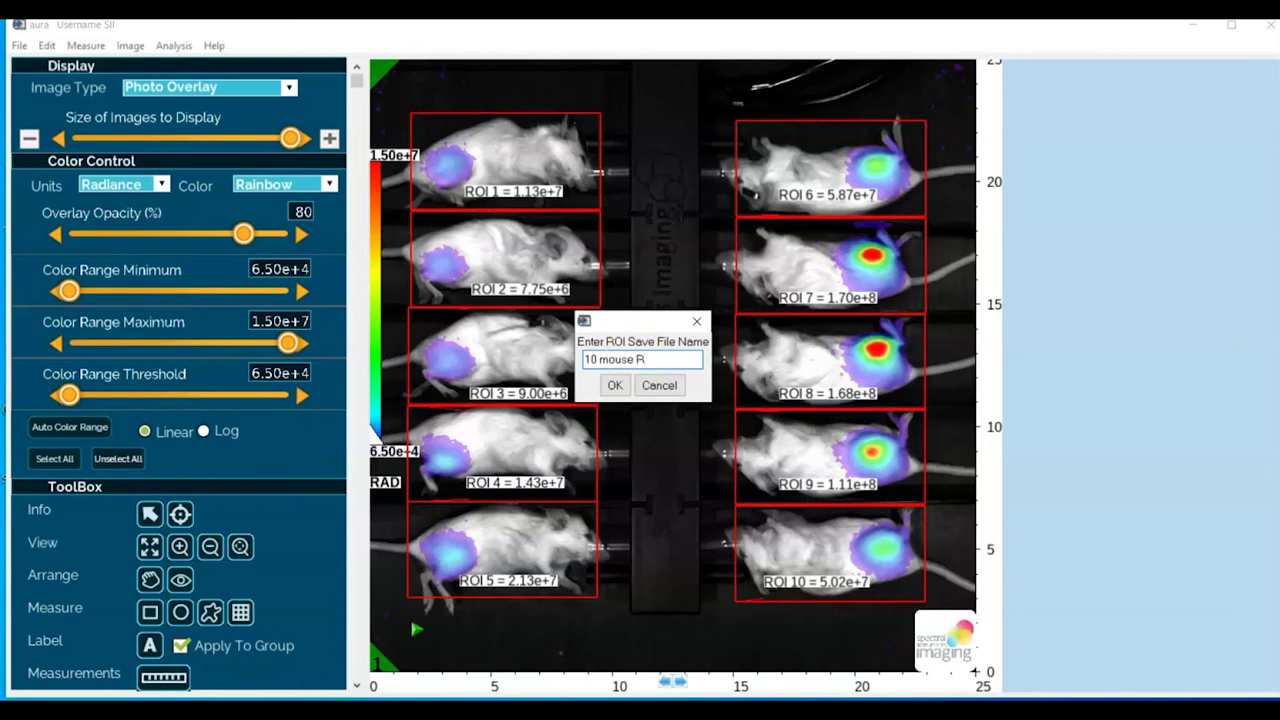
text(10 mouse ROI)
click(619, 385)
click(636, 419)
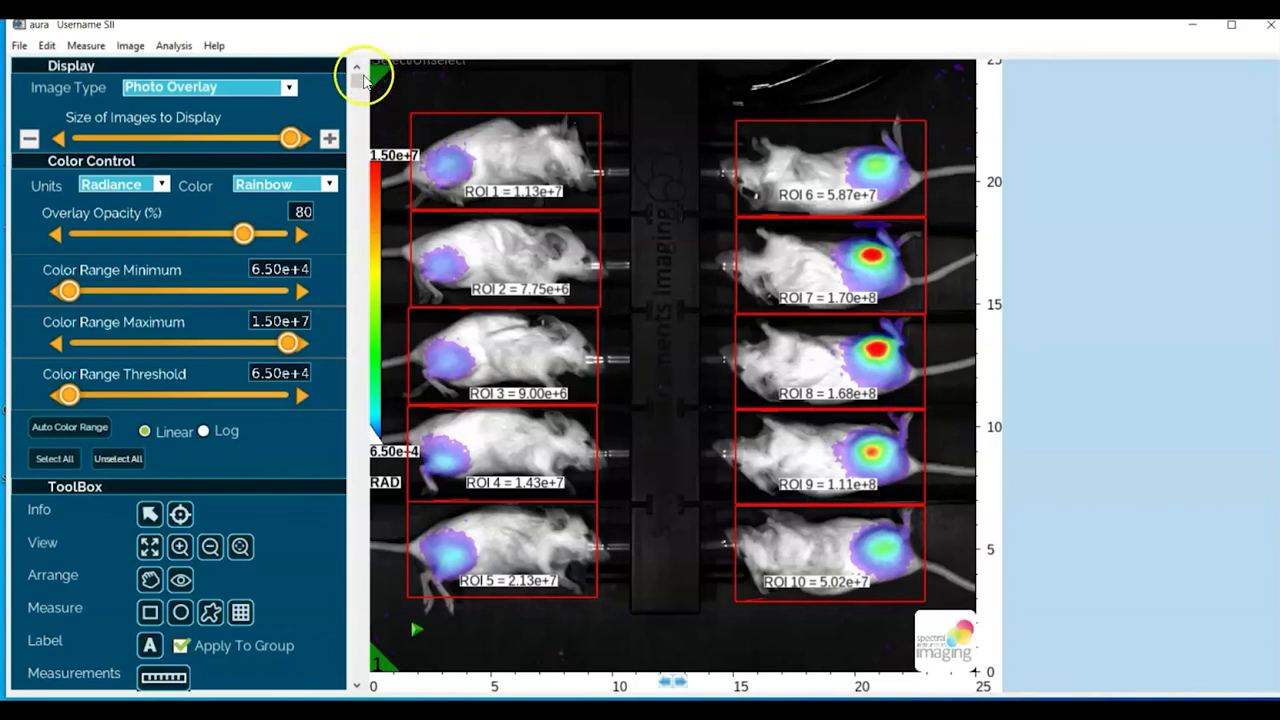
click(29, 140)
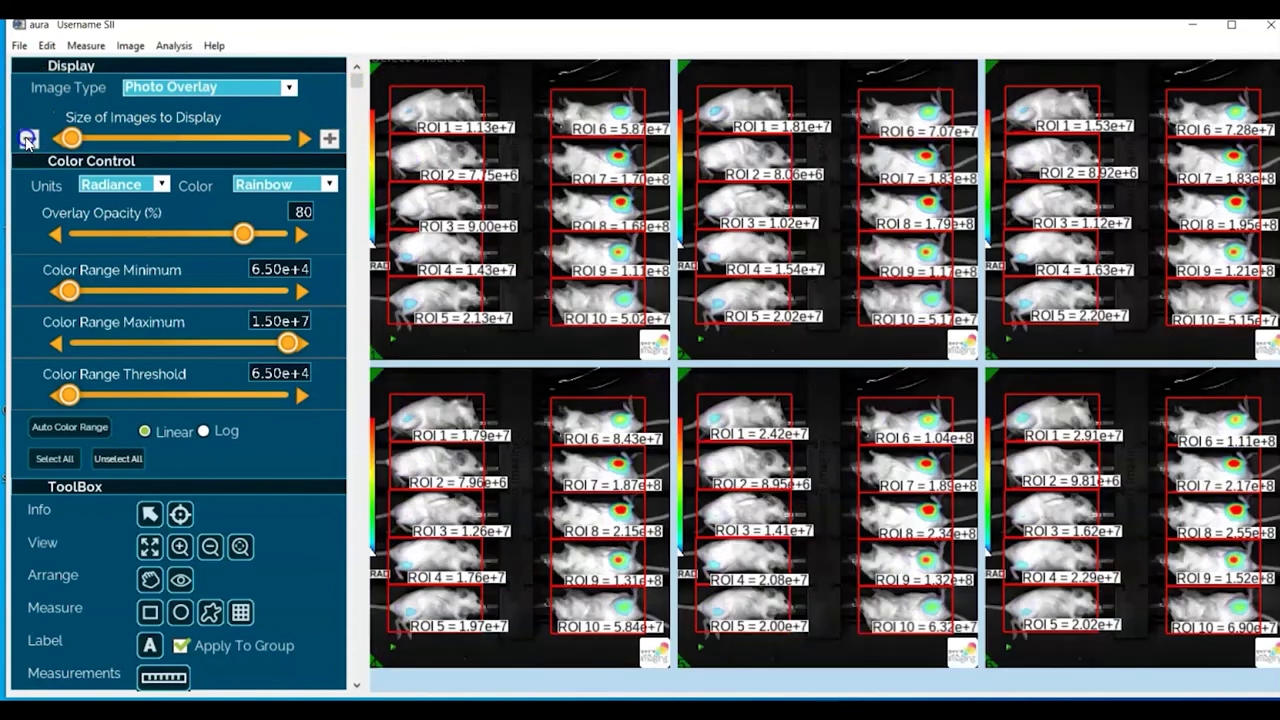
Step: Delete all ROIs from the six images, then restore the saved 10 Mouse ROI set onto them
right_click(528, 332)
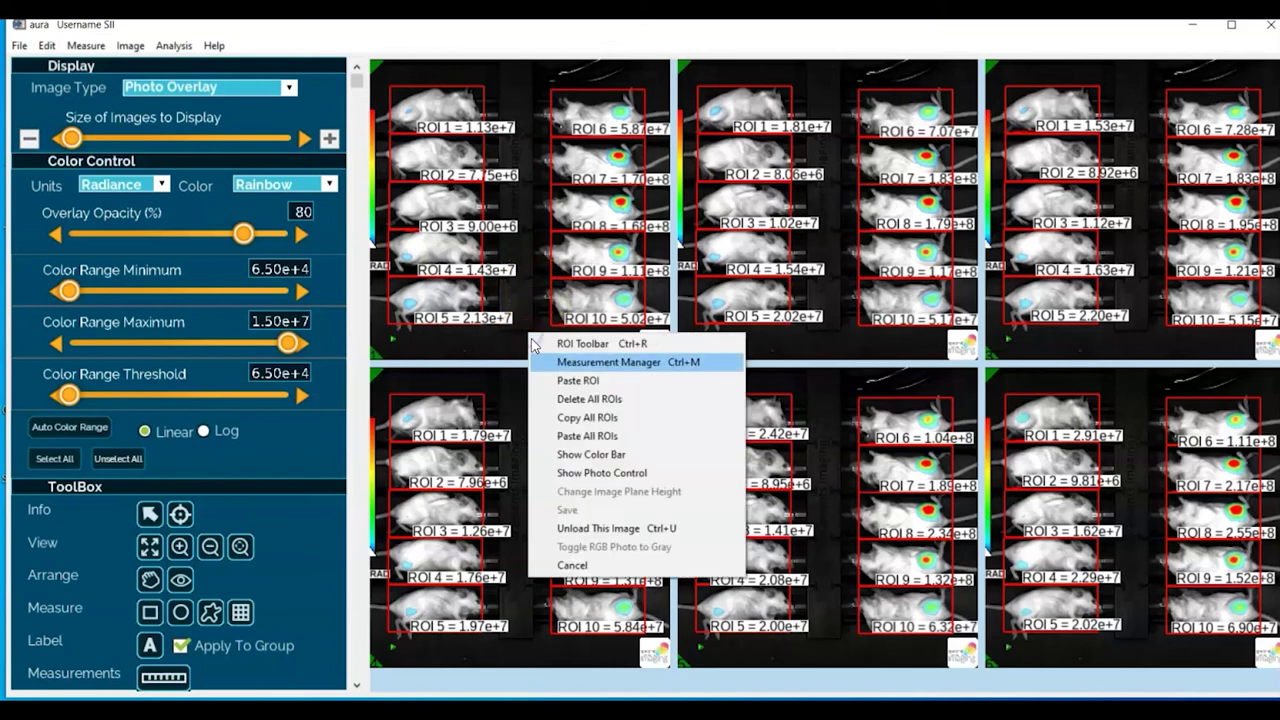
click(617, 401)
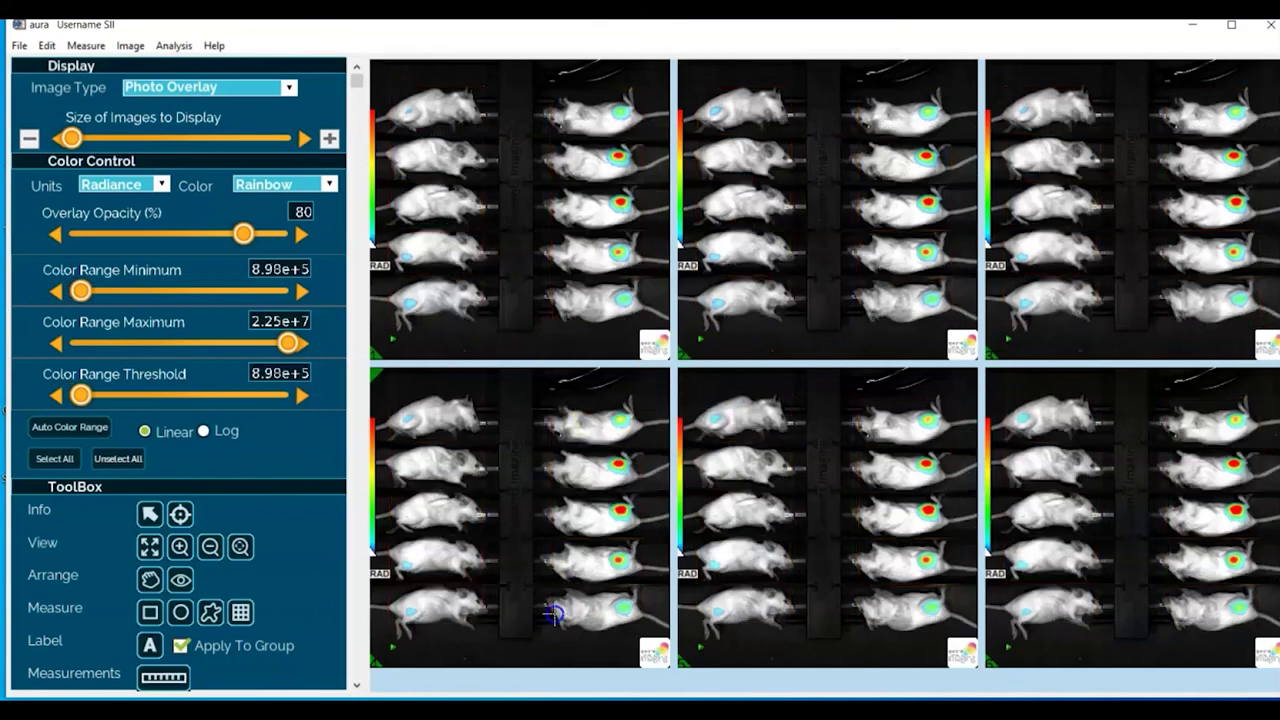
click(85, 46)
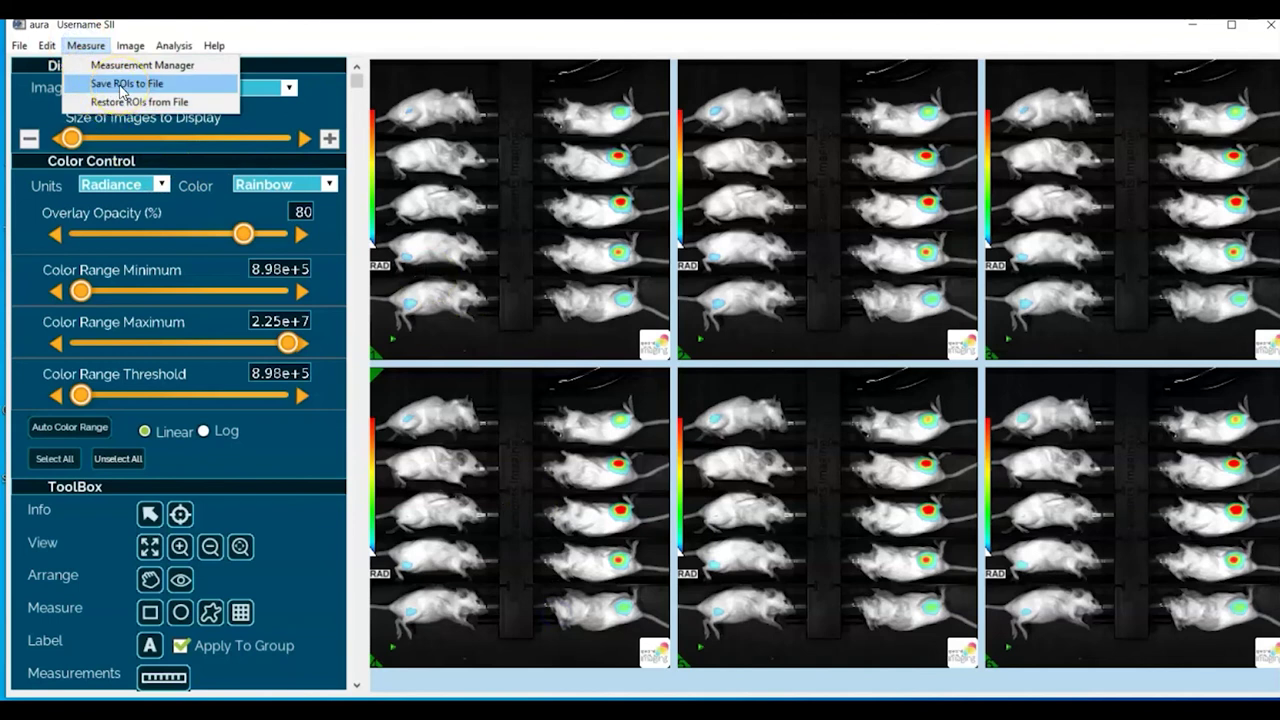
click(122, 101)
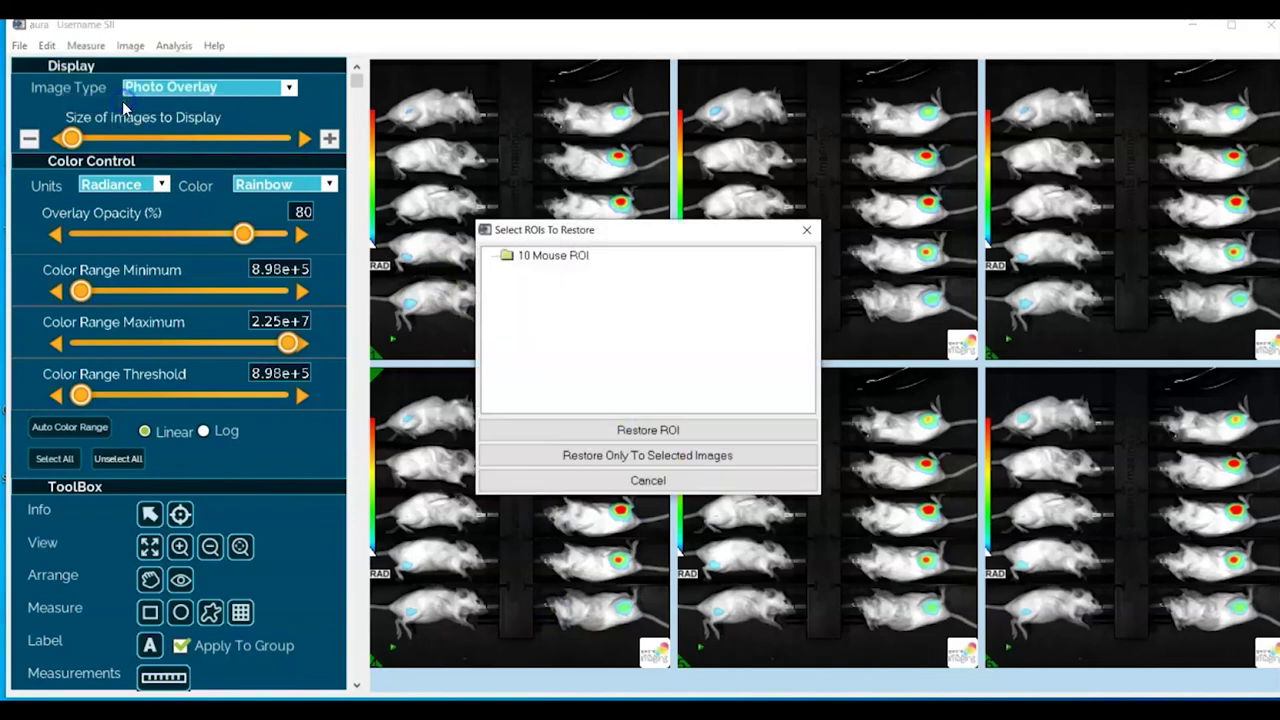
click(576, 254)
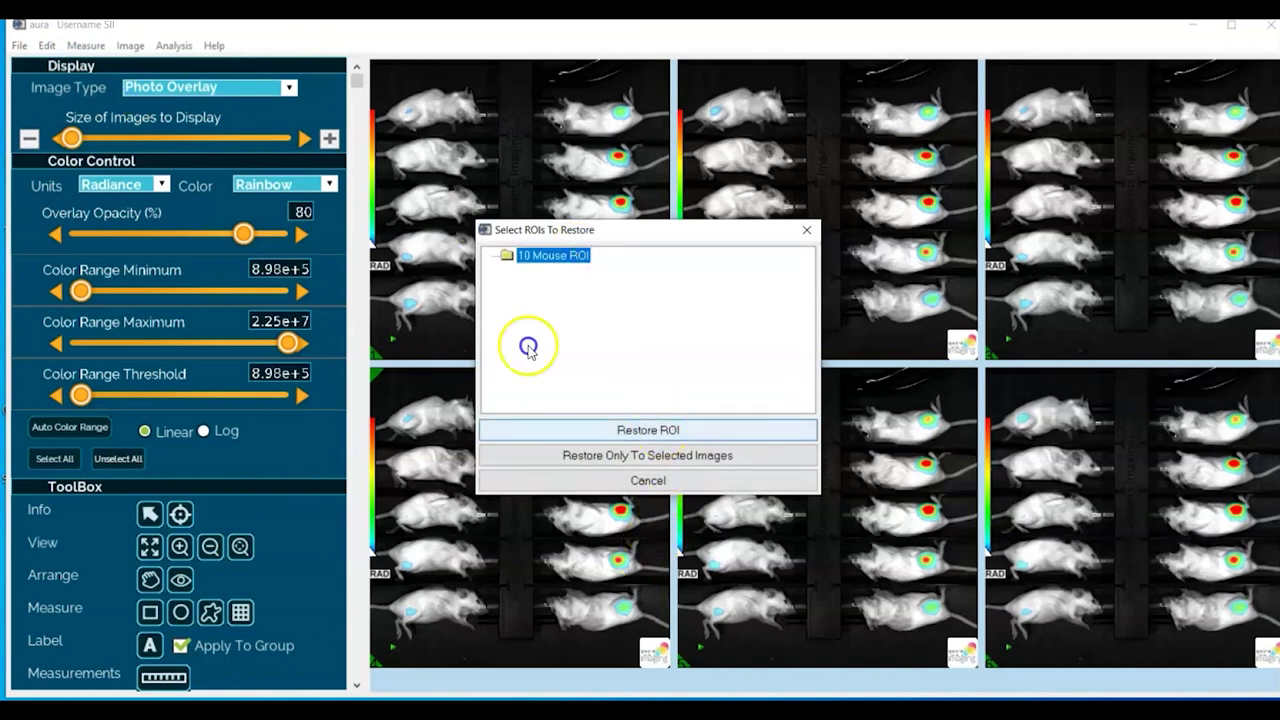
click(658, 430)
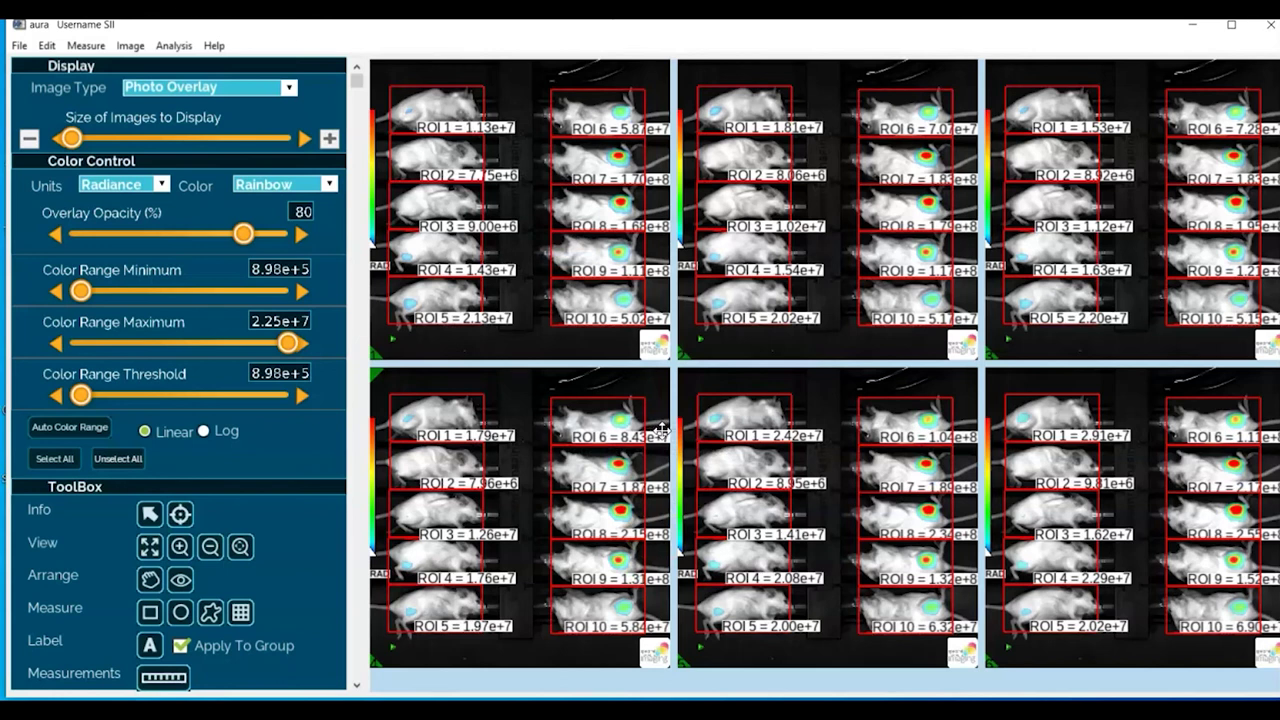
click(603, 456)
Step: Reset the colour range to 6.50e+4 minimum and 1.50e+7 maximum, and select all six images
click(502, 668)
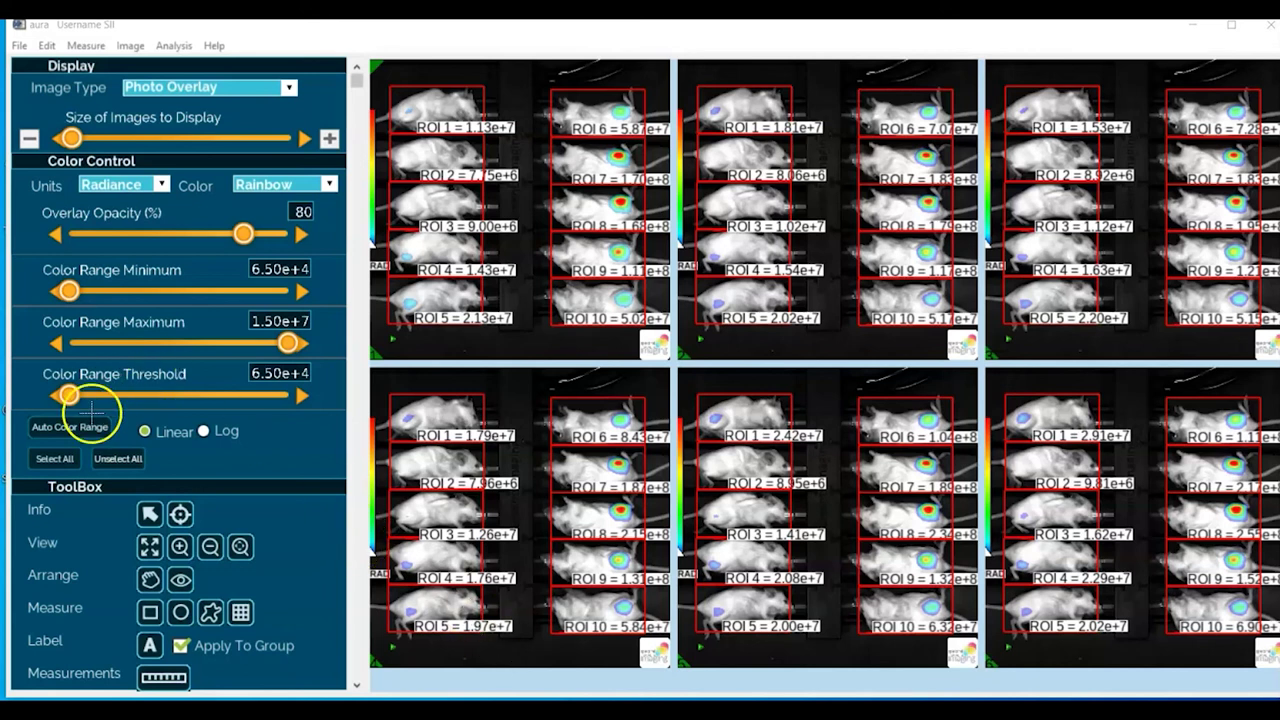
click(59, 463)
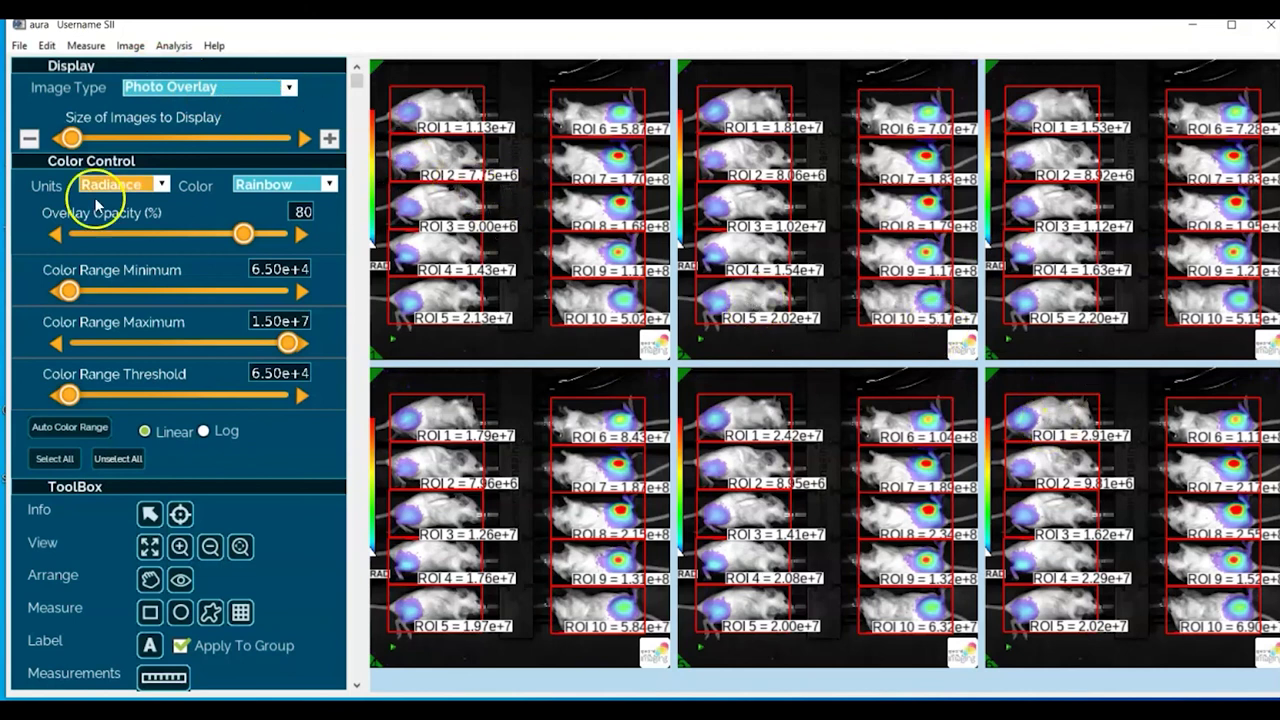
Step: Export the six-image ROI view as a JPEG graphic under a pasted file name
click(19, 45)
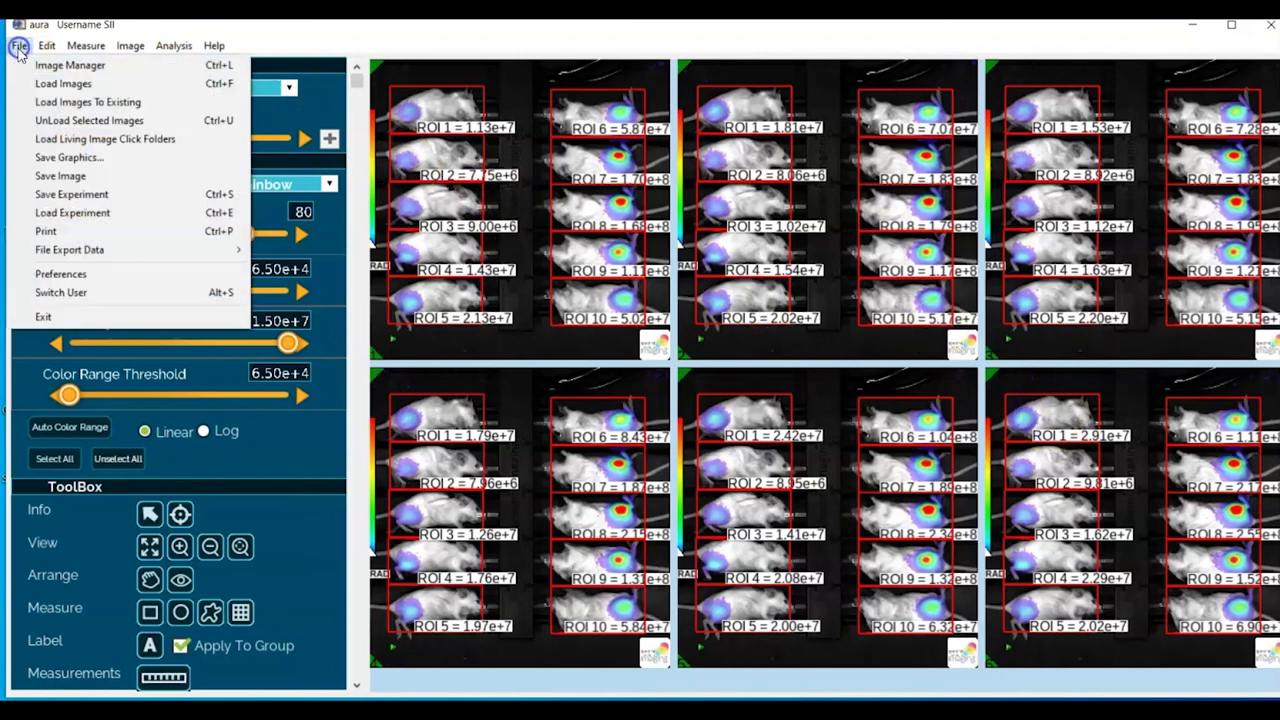
click(40, 158)
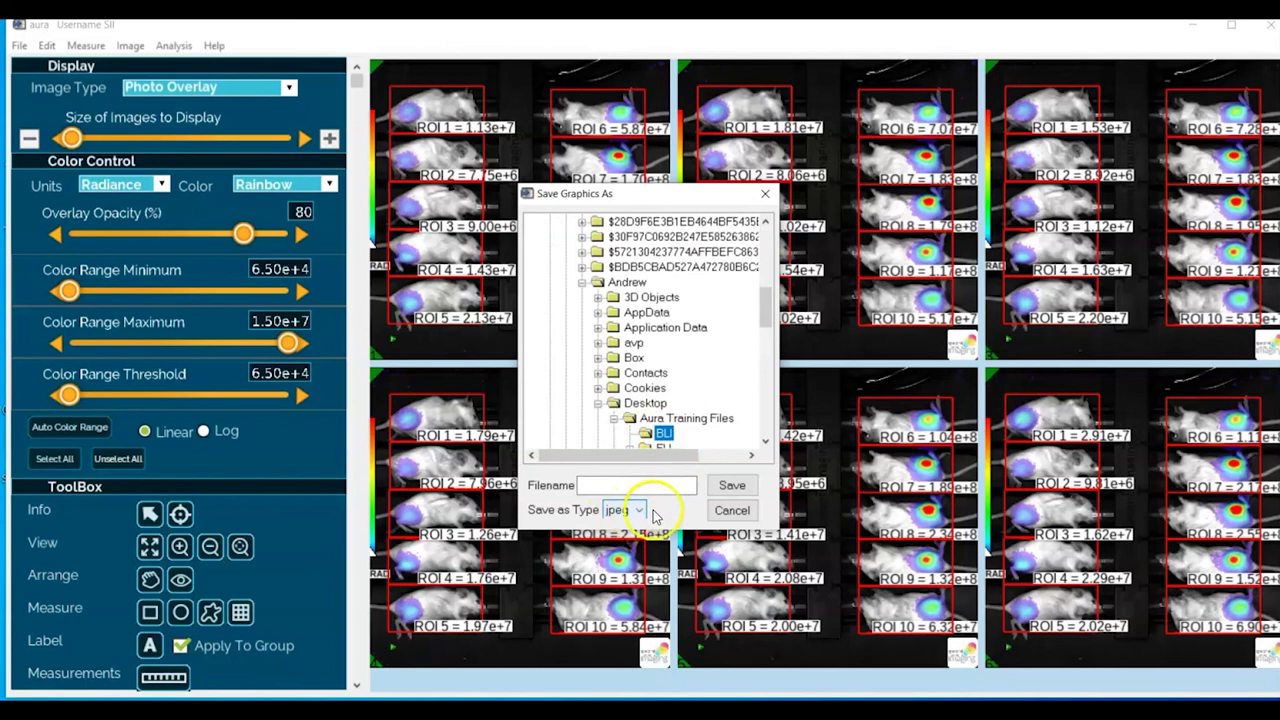
click(597, 484)
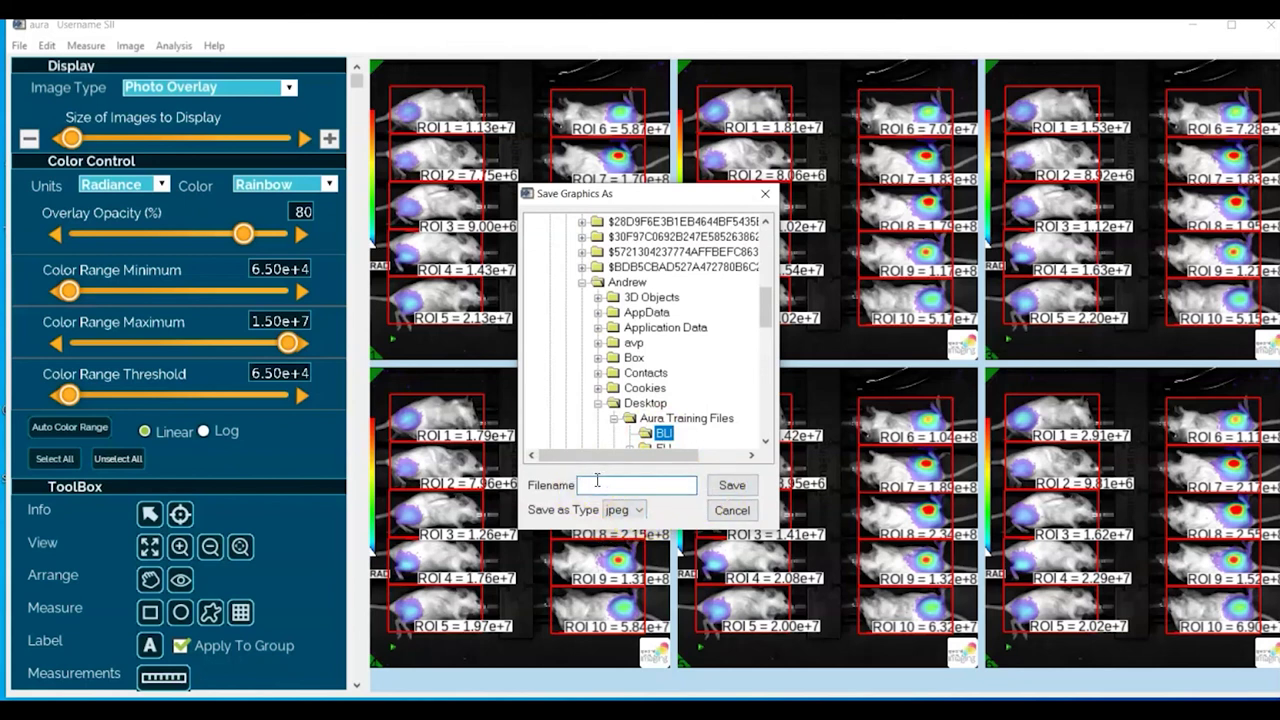
key(ctrl+v)
click(729, 485)
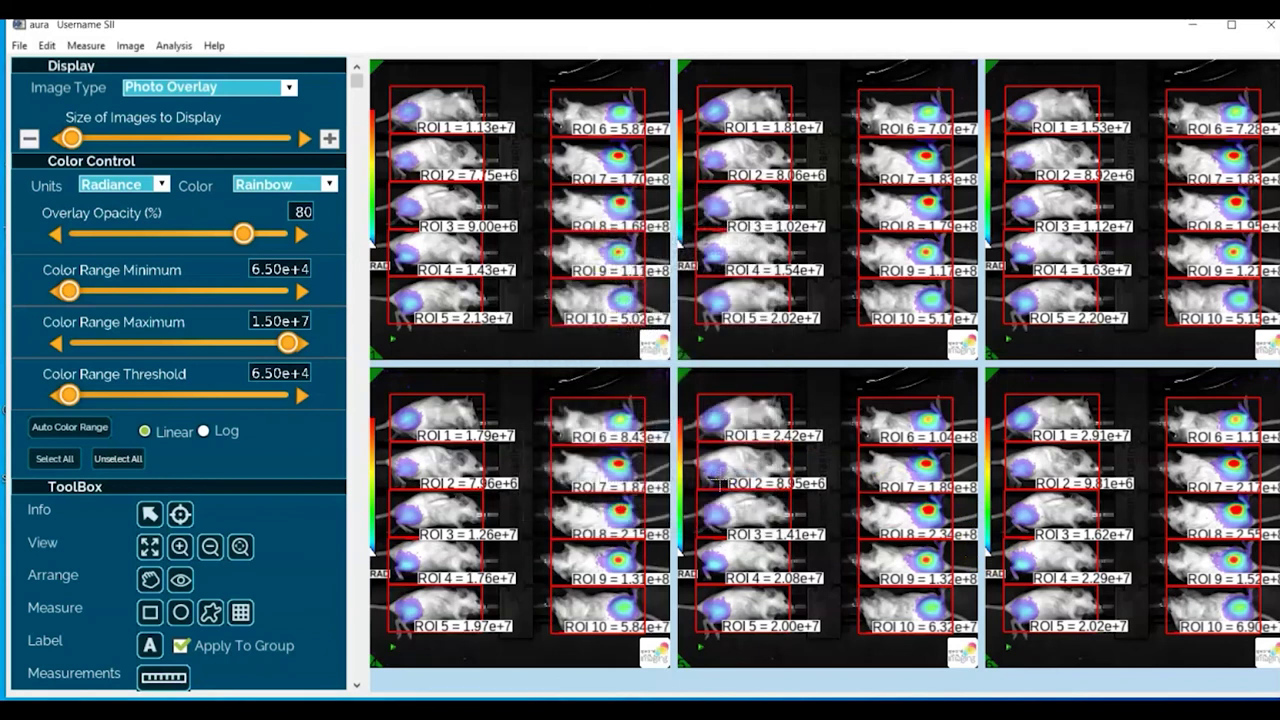